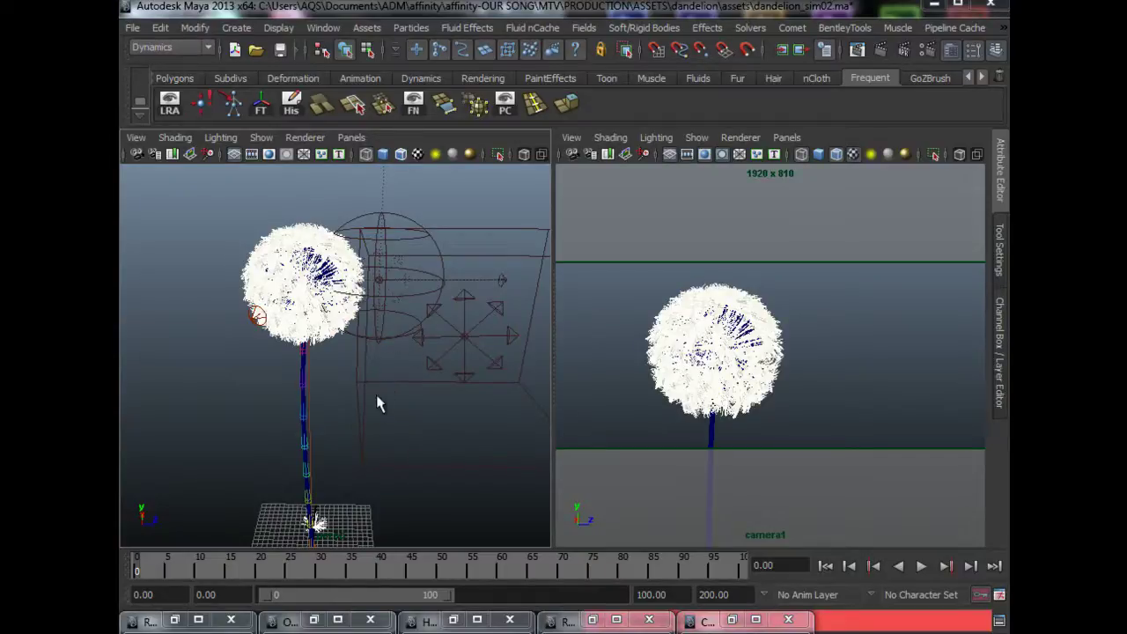
# - Play the dandelion simulation, stop it at frame 35 to inspect the scattering seeds, and return to frame 0
pyautogui.keyDown('alt'); pyautogui.moveTo(383, 414); pyautogui.dragTo(364, 417, button='middle'); pyautogui.keyUp('alt')
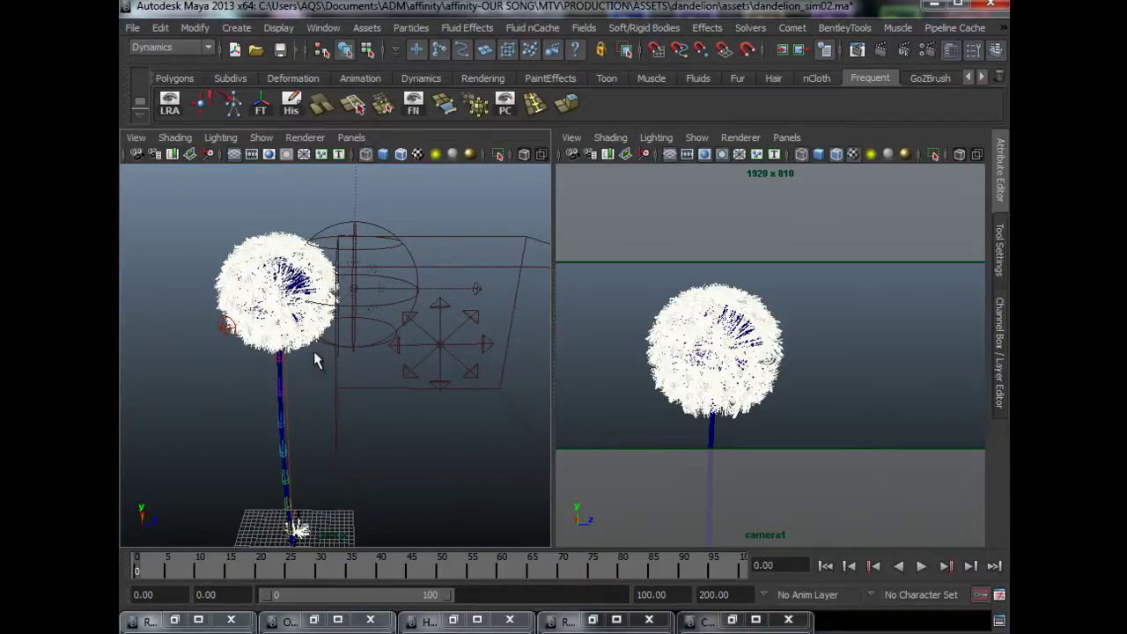
pyautogui.keyDown('alt'); pyautogui.moveTo(315, 361); pyautogui.dragTo(338, 397, button='middle'); pyautogui.keyUp('alt')
pyautogui.keyDown('alt'); pyautogui.moveTo(337, 397); pyautogui.dragTo(385, 390, button='right'); pyautogui.keyUp('alt')
pyautogui.hotkey('alt', 'v')
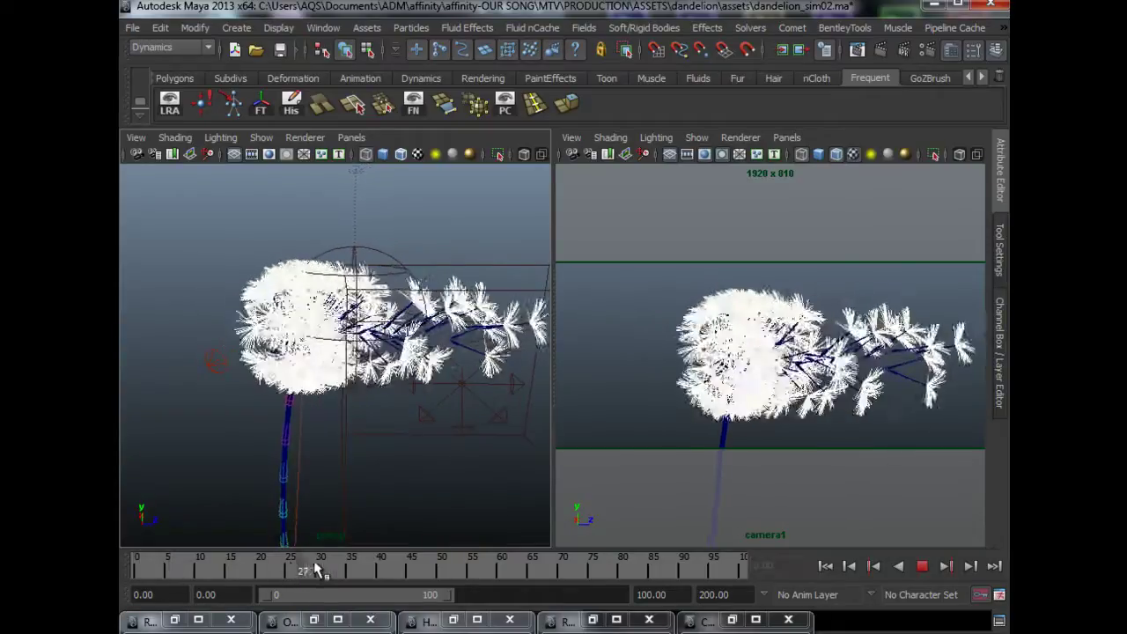
pyautogui.click(352, 569)
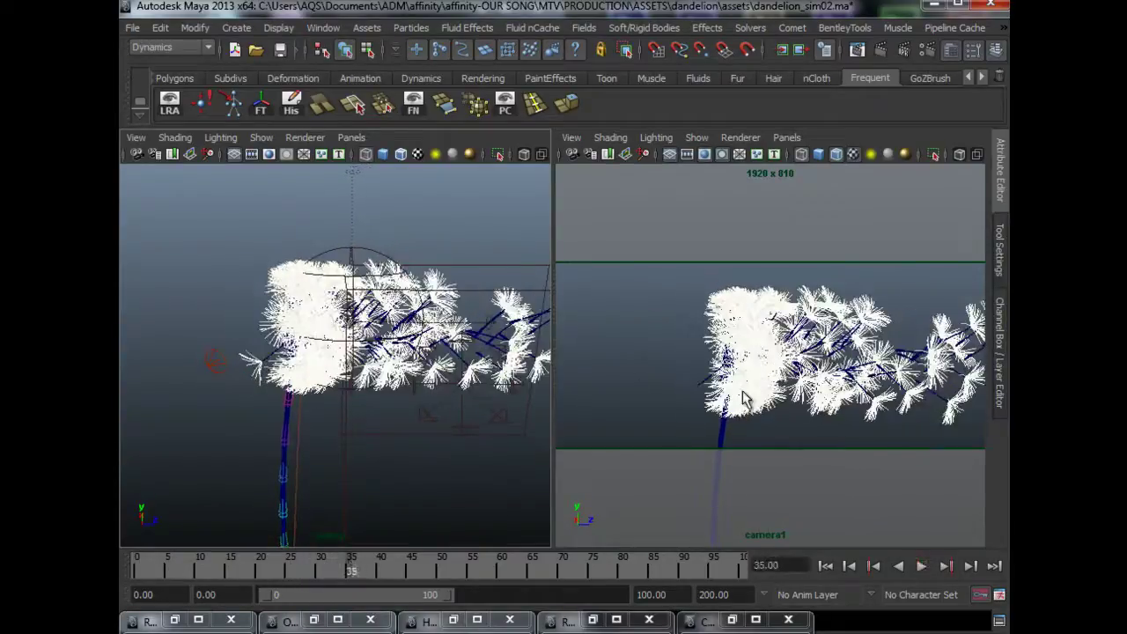
pyautogui.keyDown('alt'); pyautogui.moveTo(444, 376); pyautogui.dragTo(440, 423); pyautogui.keyUp('alt')
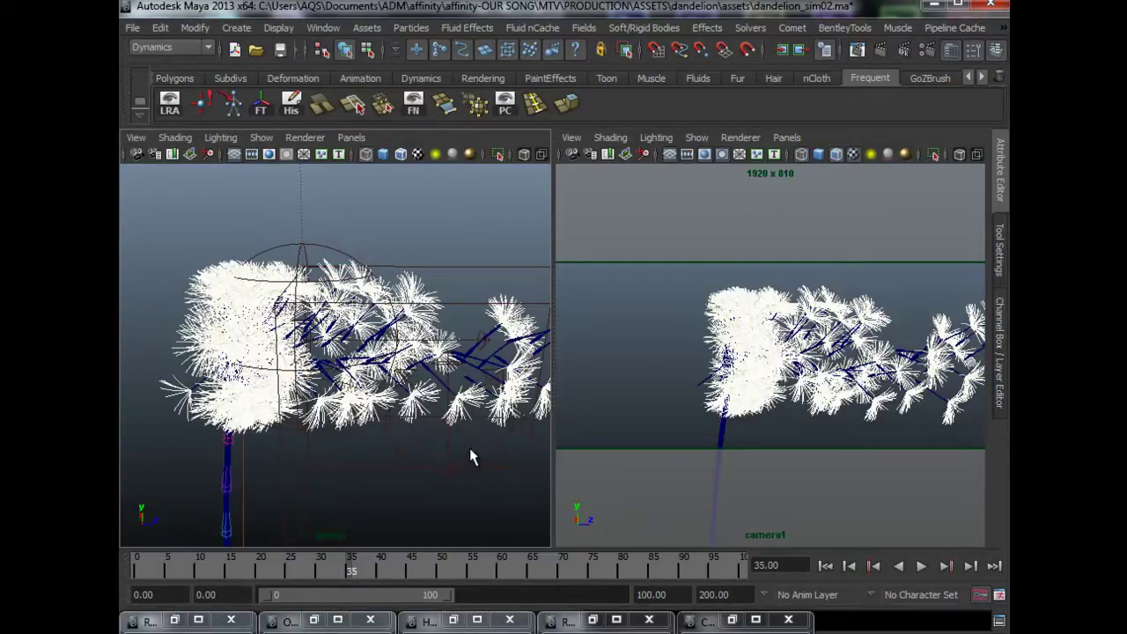
pyautogui.scroll(2, 254, 339)
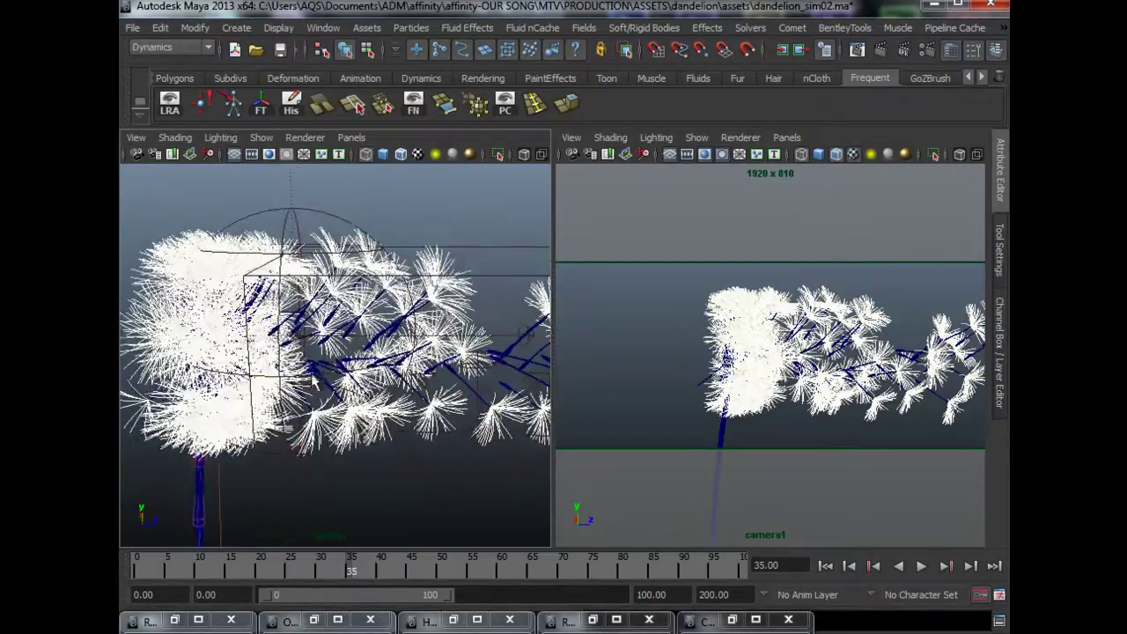
pyautogui.click(826, 566)
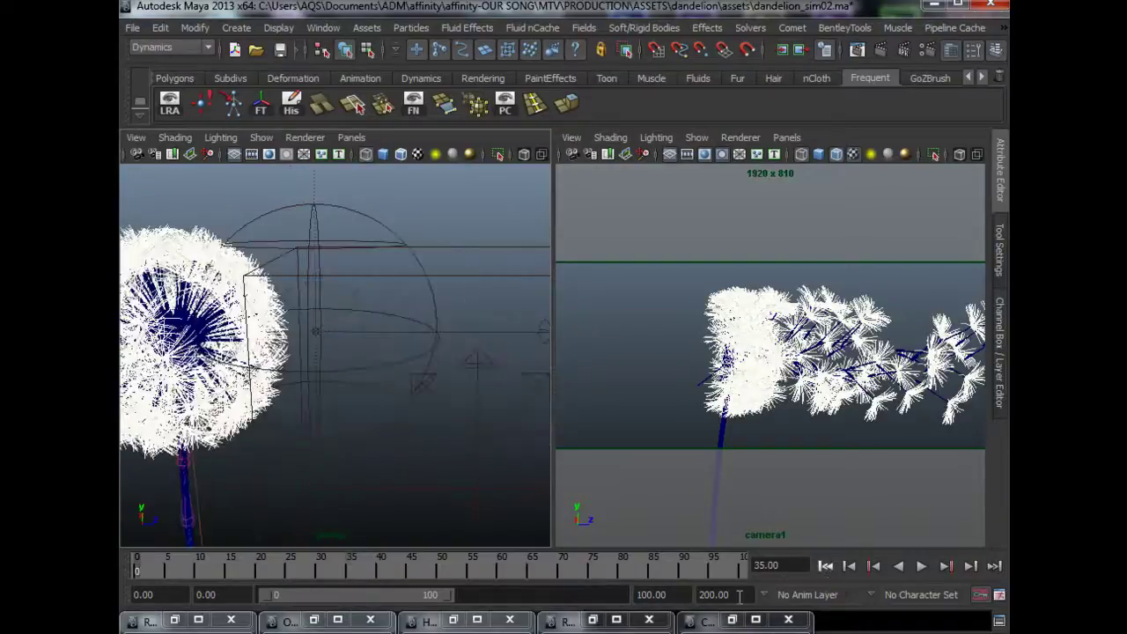
# - Select particle1 in the Outliner and review its Create Particle Disk Cache options, including the cache directory dandelion_sim02
pyautogui.click(304, 625)
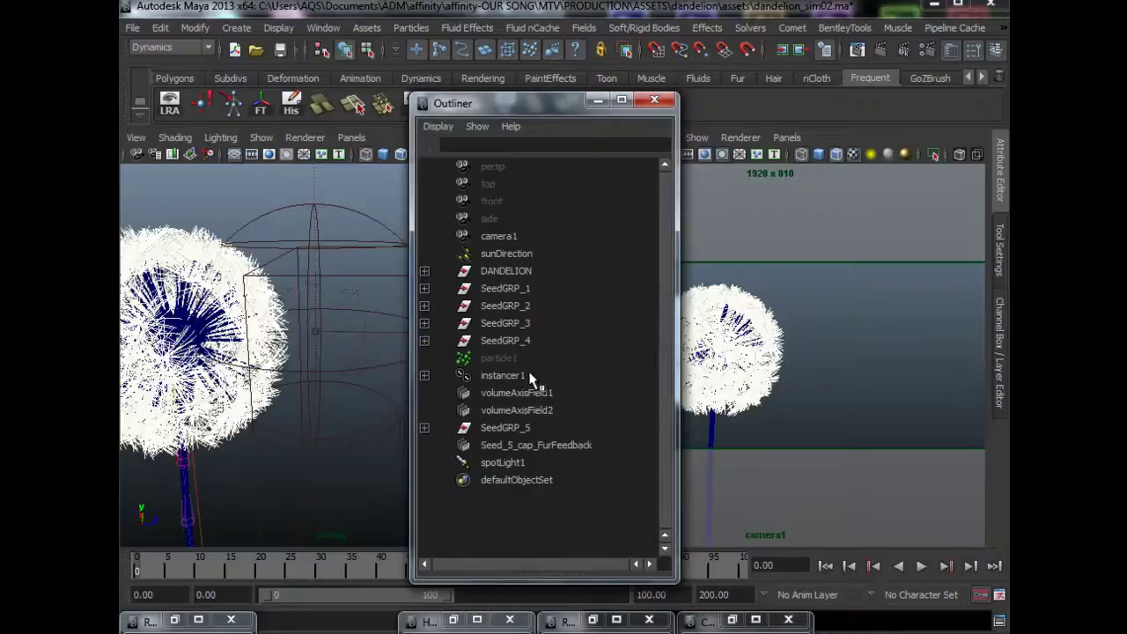
pyautogui.click(530, 359)
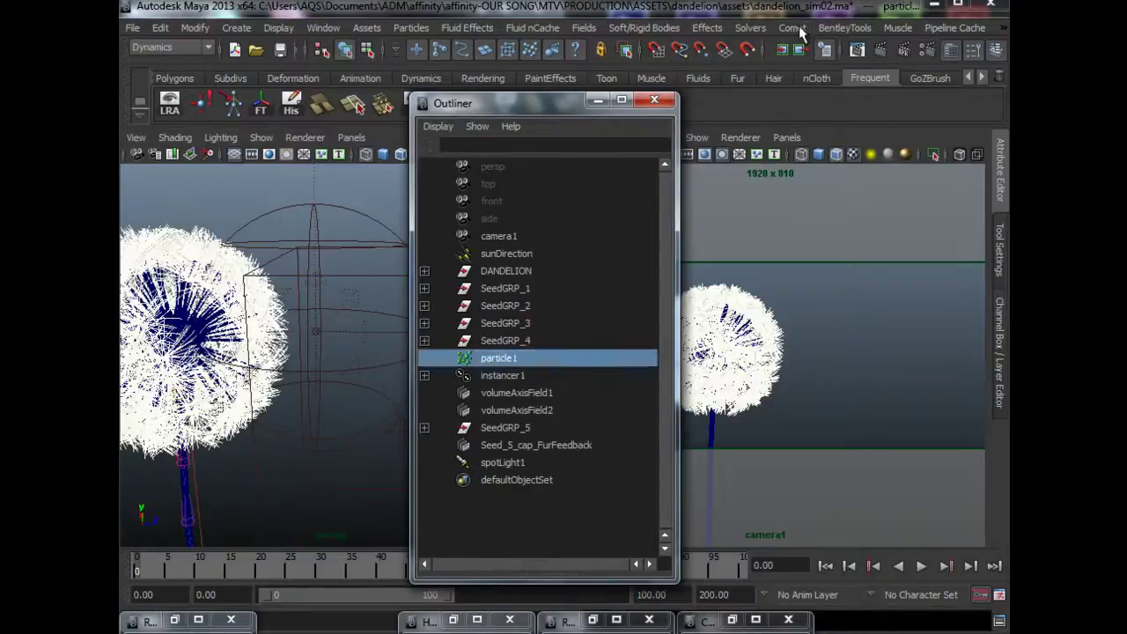
pyautogui.click(762, 34)
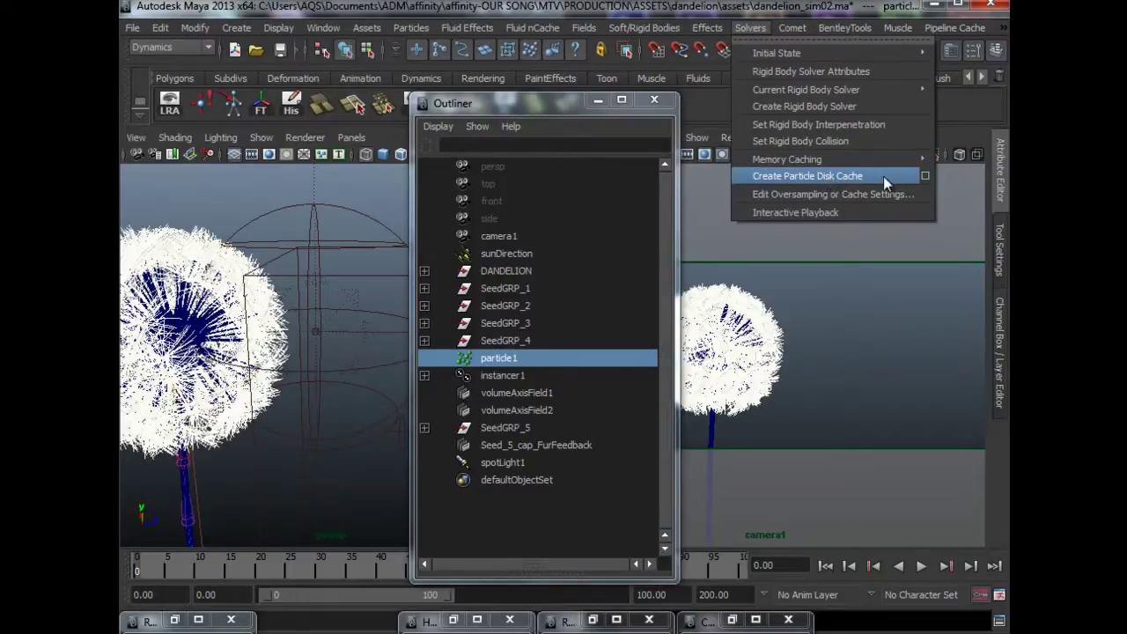
pyautogui.click(924, 177)
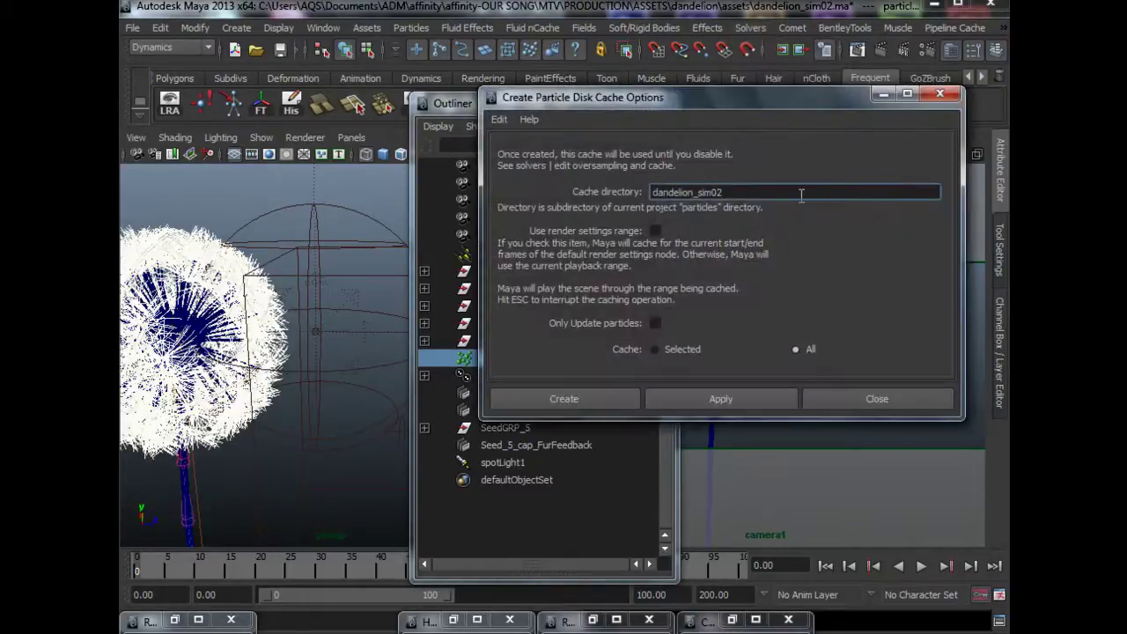
pyautogui.moveTo(801, 196); pyautogui.dragTo(649, 185)
pyautogui.click(749, 191)
pyautogui.click(833, 403)
pyautogui.click(584, 106)
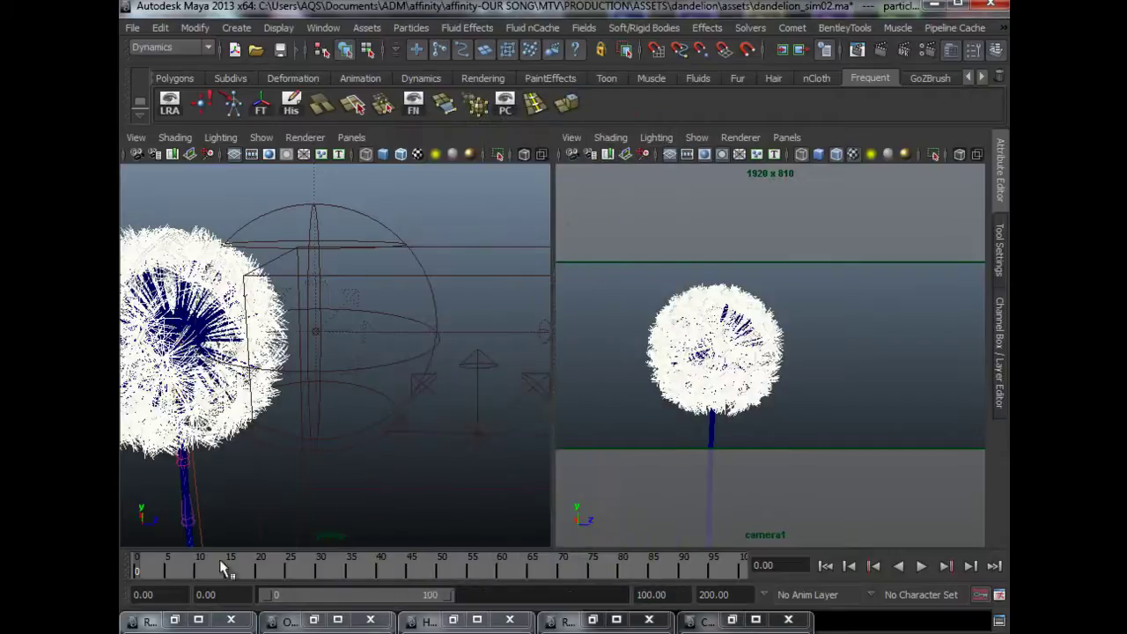
# - Play back the cached seed simulation and return to frame 0 with the whole dandelion head in view
pyautogui.hotkey('alt', 'v')
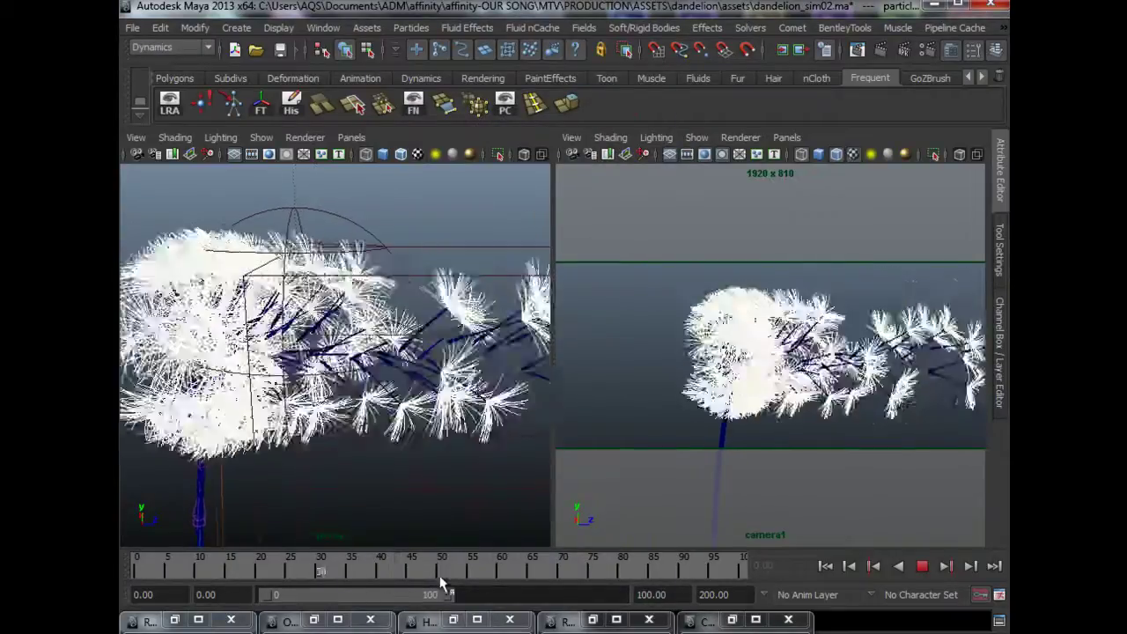
pyautogui.moveTo(442, 583); pyautogui.dragTo(125, 581)
pyautogui.keyDown('alt'); pyautogui.moveTo(439, 286); pyautogui.dragTo(515, 295, button='middle'); pyautogui.keyUp('alt')
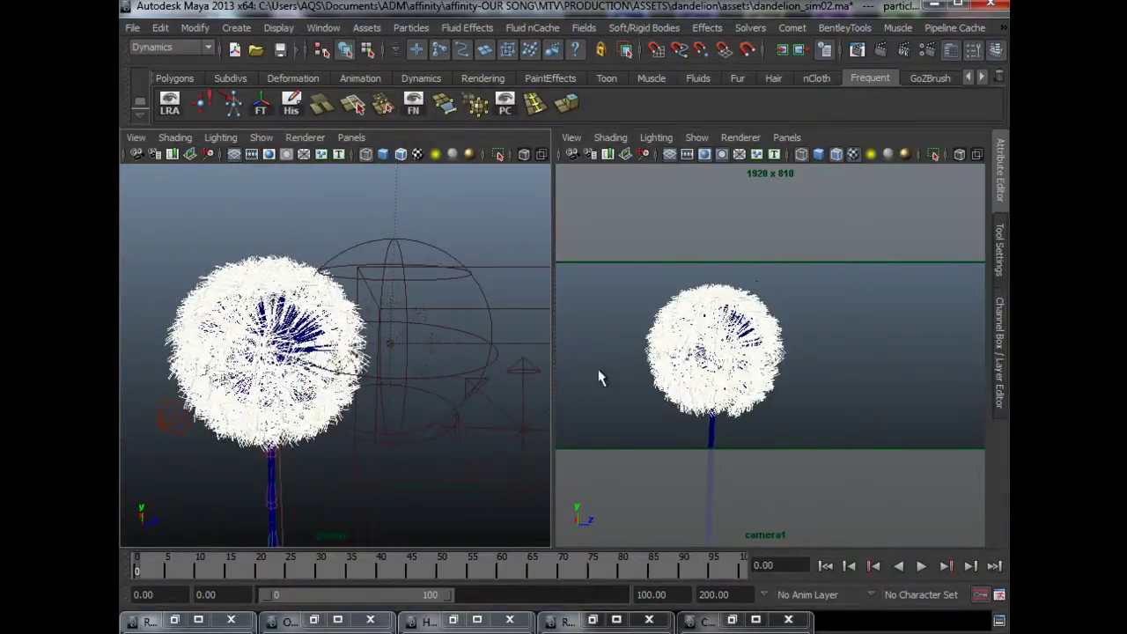
pyautogui.keyDown('alt'); pyautogui.moveTo(450, 392); pyautogui.dragTo(446, 436); pyautogui.keyUp('alt')
pyautogui.scroll(-2, 423, 394)
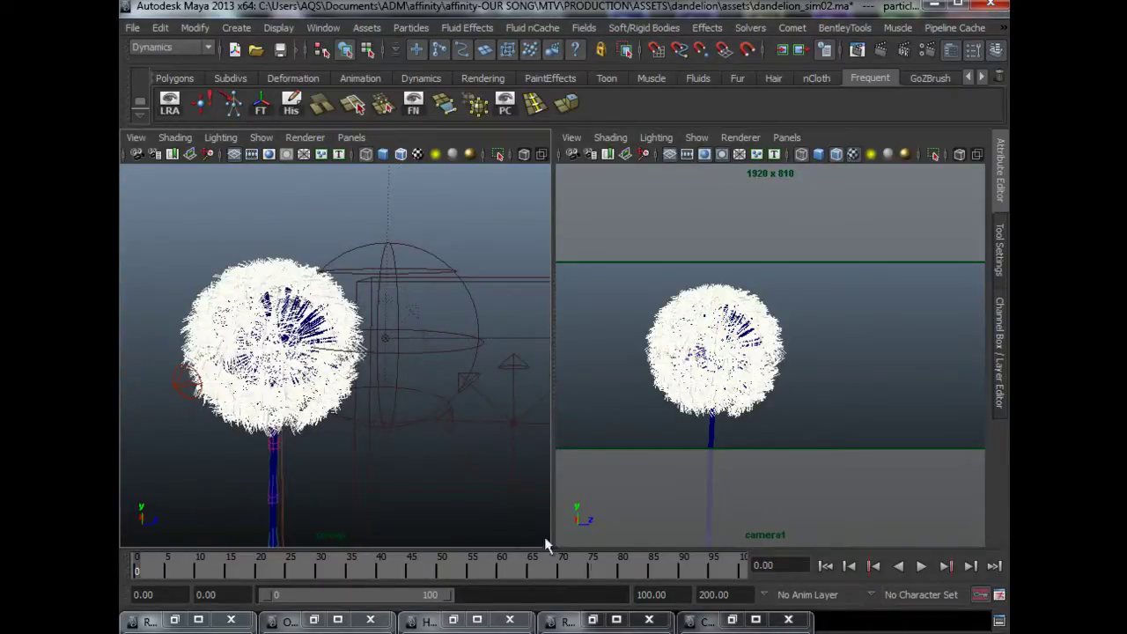
# - Review the Physical Sun and Sky environment in the Indirect Lighting render settings
pyautogui.click(926, 50)
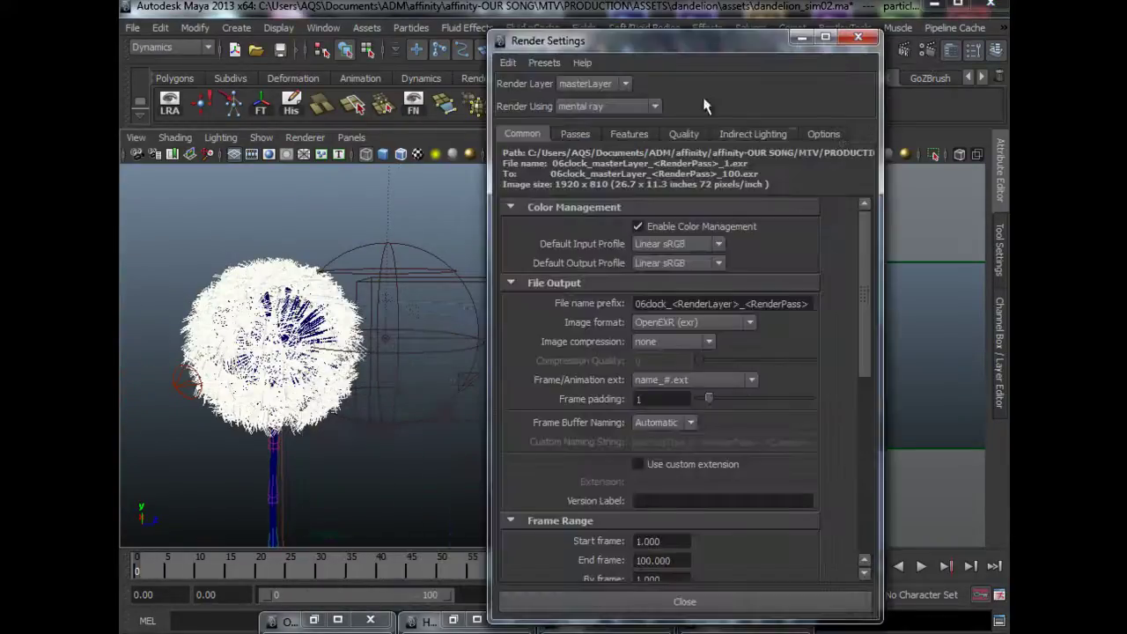
pyautogui.click(741, 133)
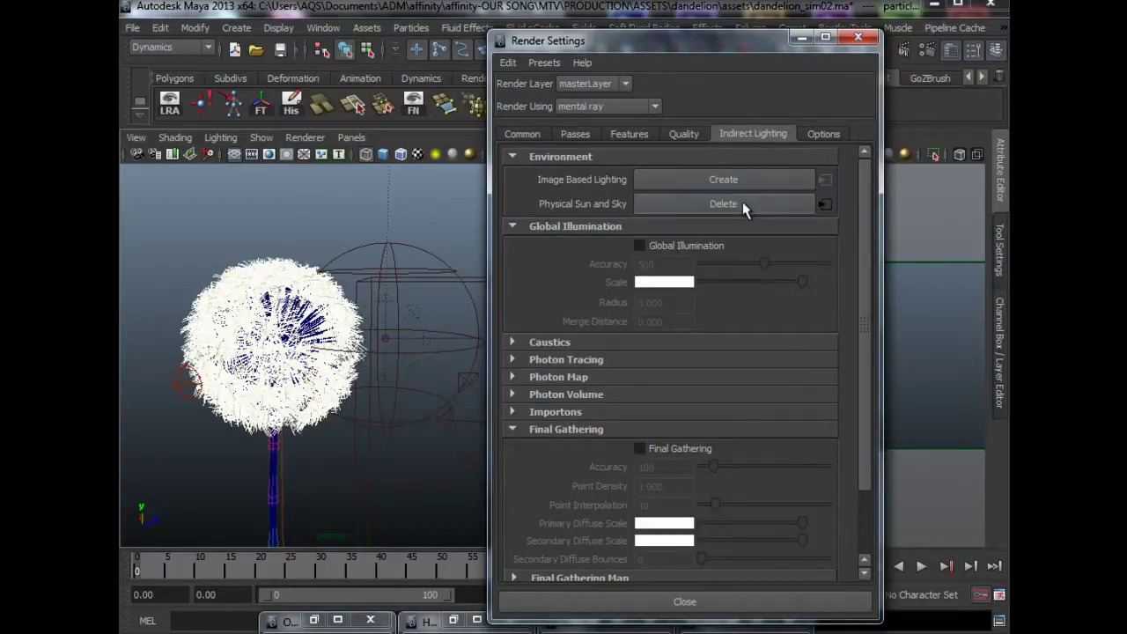
pyautogui.click(799, 39)
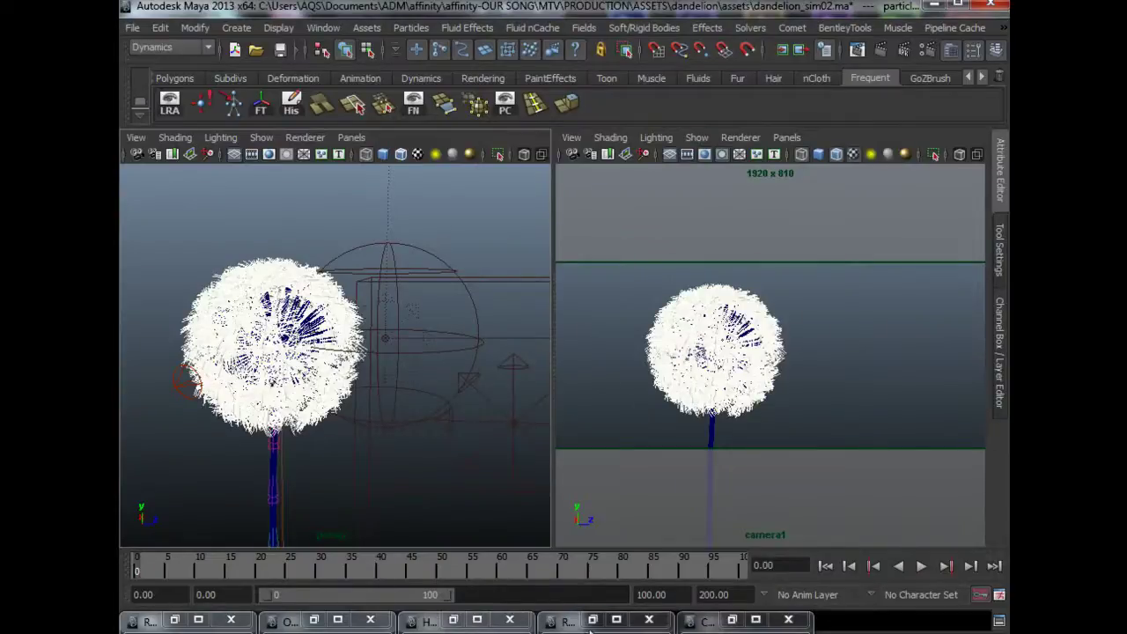
# - Graph the mia_physicalsky1 network with its input and output connections in the Hypershade
pyautogui.click(453, 620)
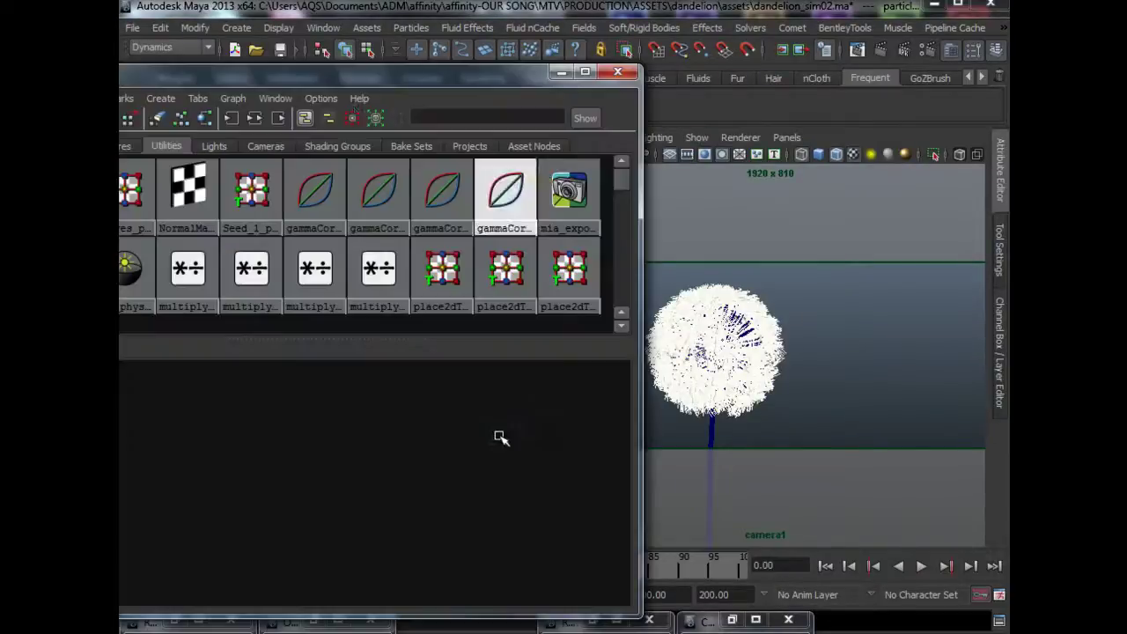
pyautogui.moveTo(304, 66); pyautogui.dragTo(482, 54)
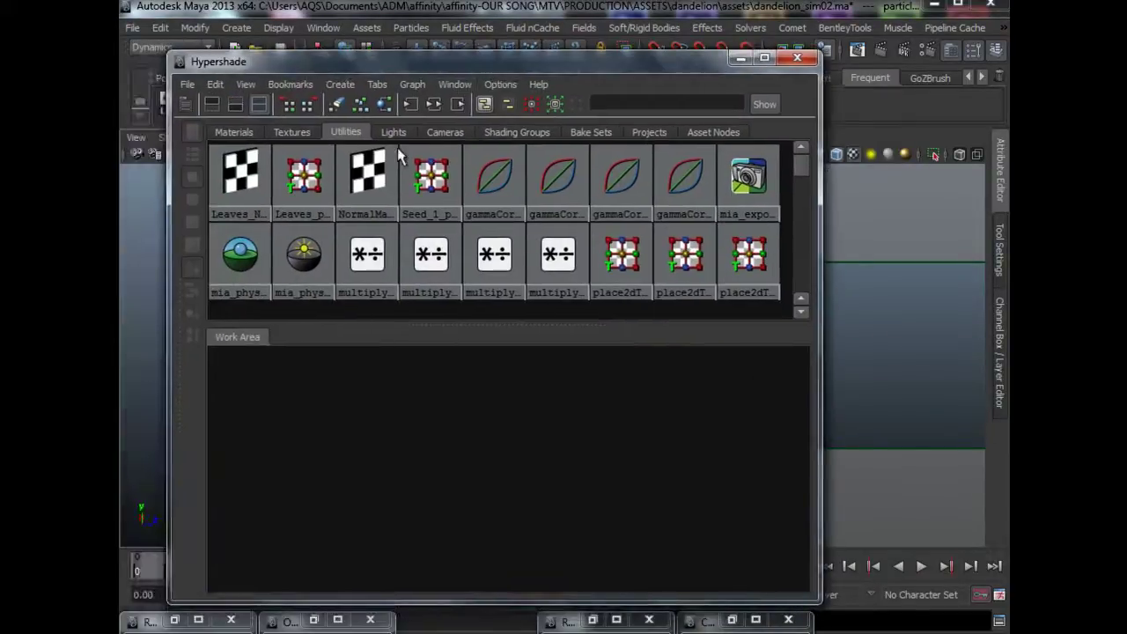
pyautogui.rightClick(259, 260)
pyautogui.click(254, 286)
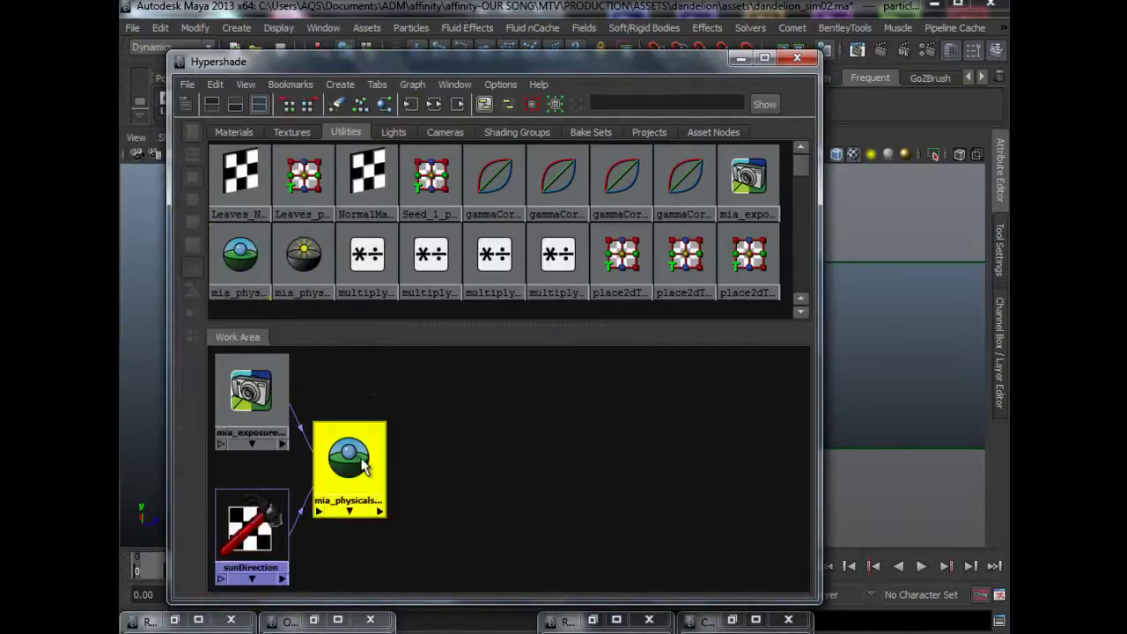
pyautogui.click(434, 105)
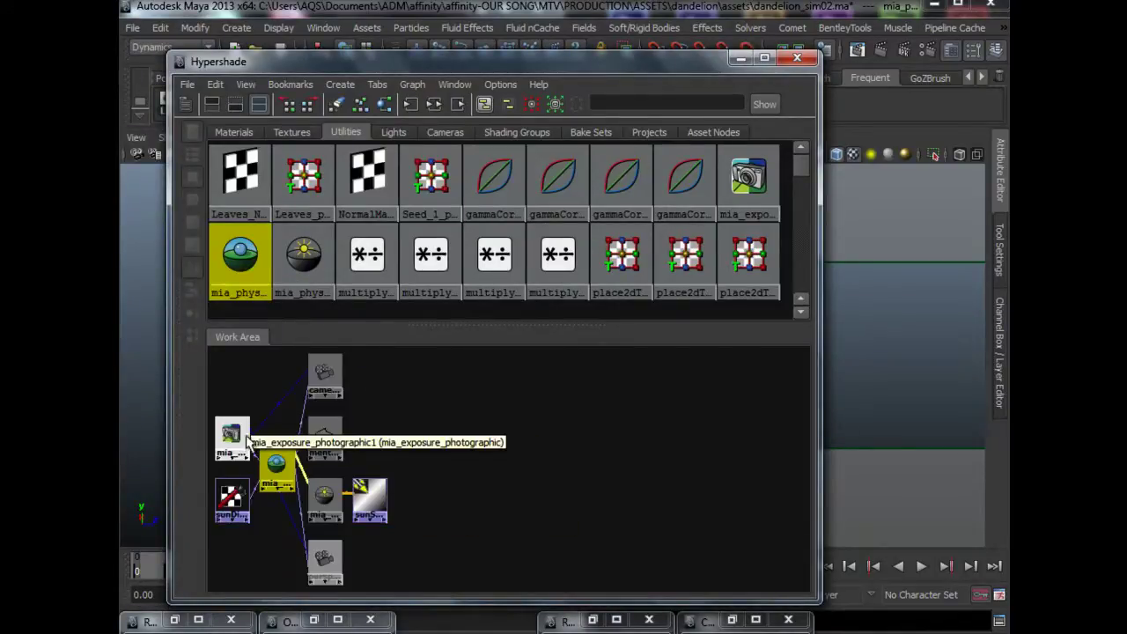
pyautogui.keyDown('alt'); pyautogui.moveTo(413, 498); pyautogui.dragTo(550, 500, button='middle'); pyautogui.keyUp('alt')
pyautogui.scroll(2, 537, 500)
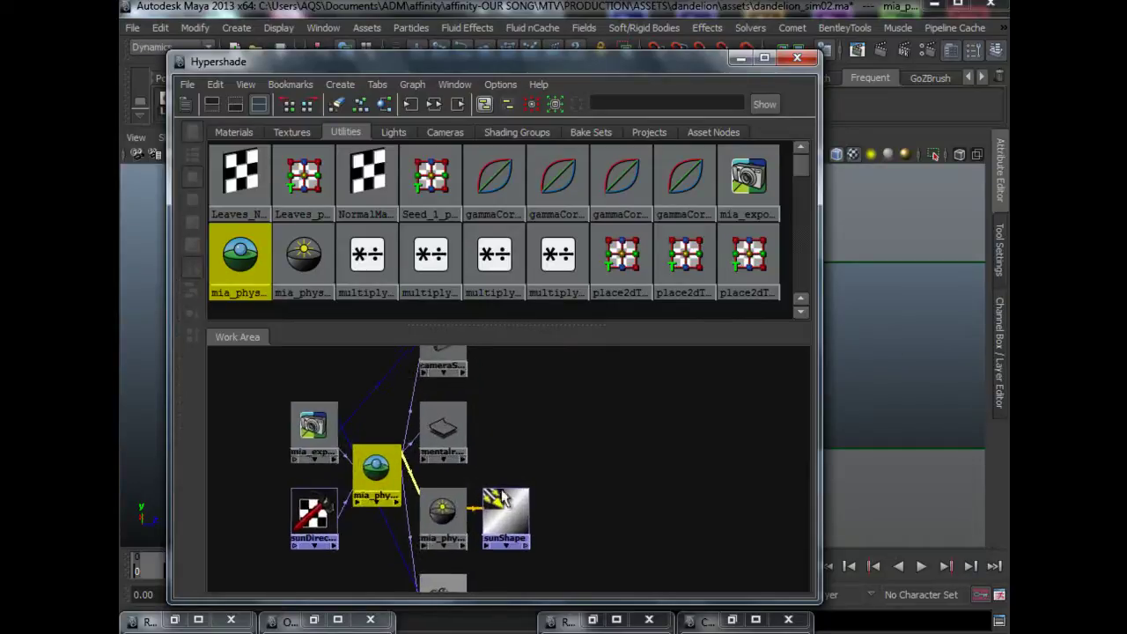
# - Examine the attributes of the mia_physicalsky1 node and its sunDirection transform
pyautogui.click(997, 194)
pyautogui.moveTo(654, 65); pyautogui.dragTo(557, 56)
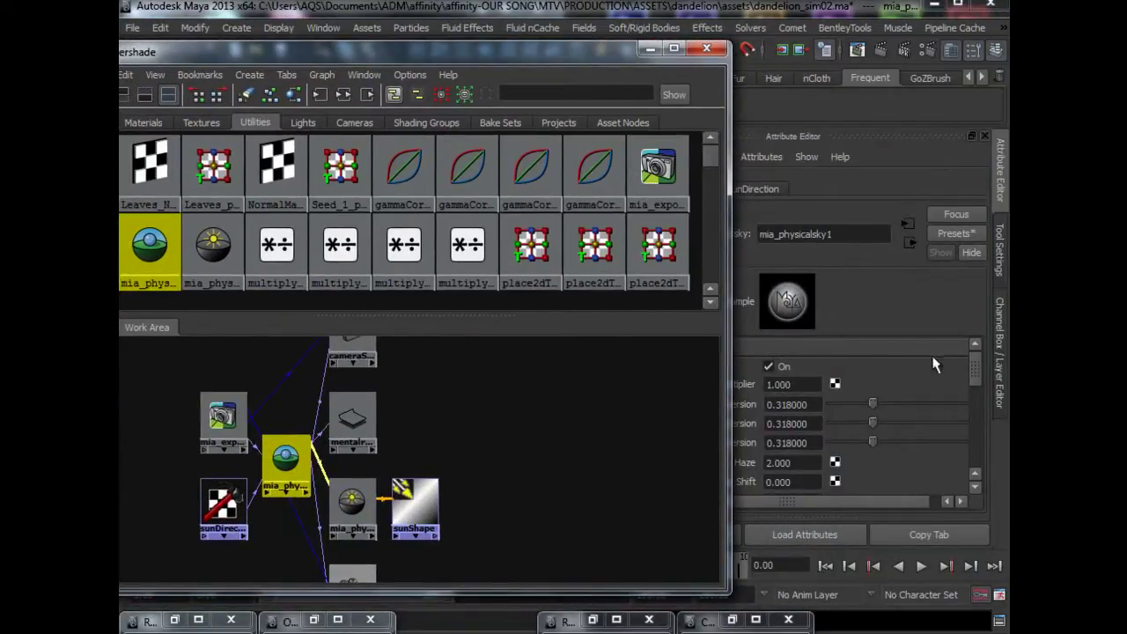
pyautogui.click(758, 187)
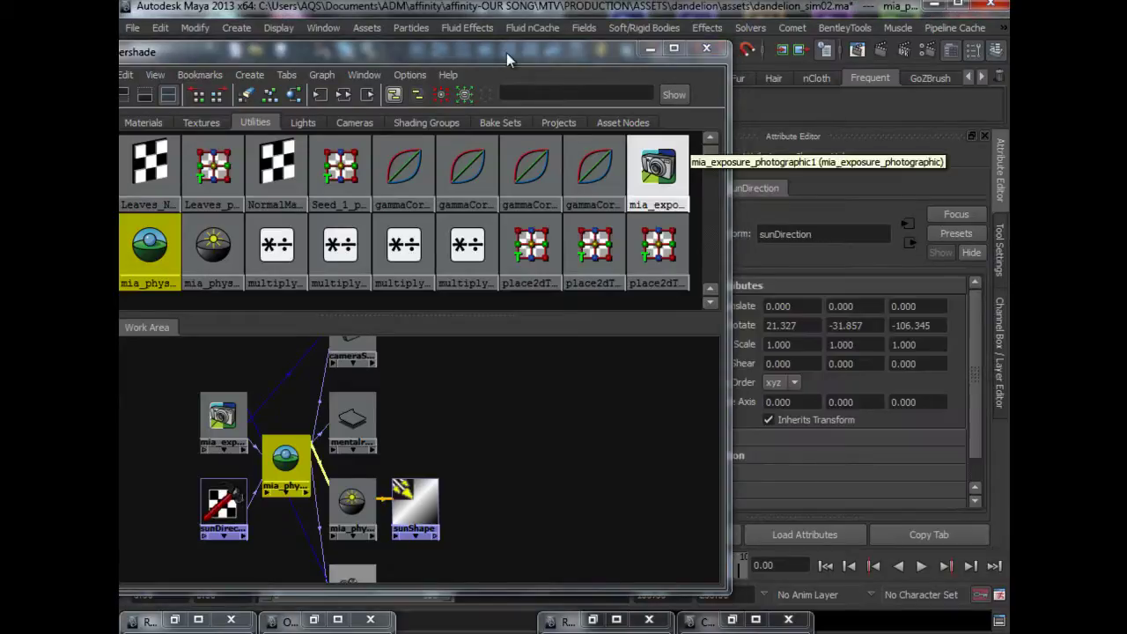
pyautogui.moveTo(507, 53); pyautogui.dragTo(383, 53)
pyautogui.click(673, 188)
pyautogui.moveTo(466, 57); pyautogui.dragTo(552, 53)
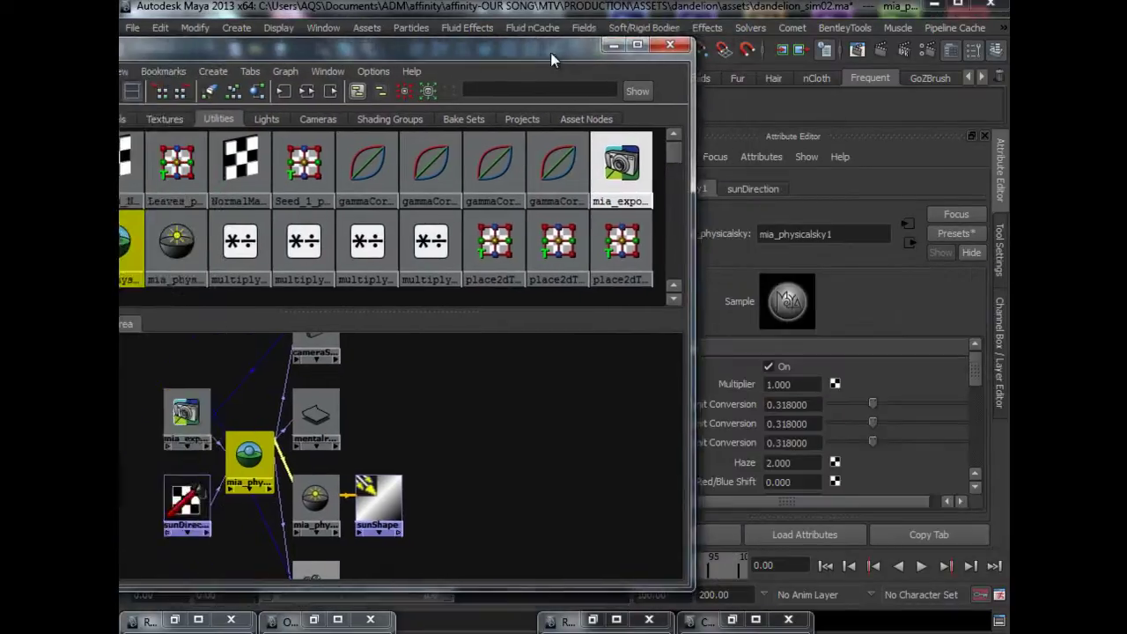
# - Examine the mia_exposure_photographic1 node's attributes and its place in the sky shading network
pyautogui.click(186, 413)
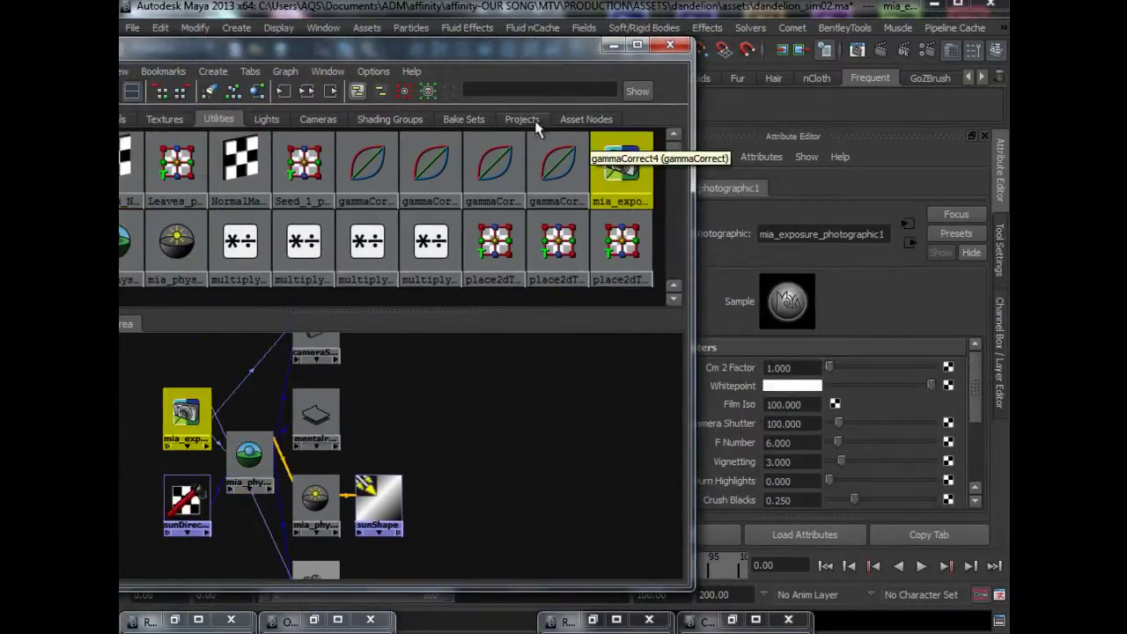
pyautogui.moveTo(521, 50); pyautogui.dragTo(493, 50)
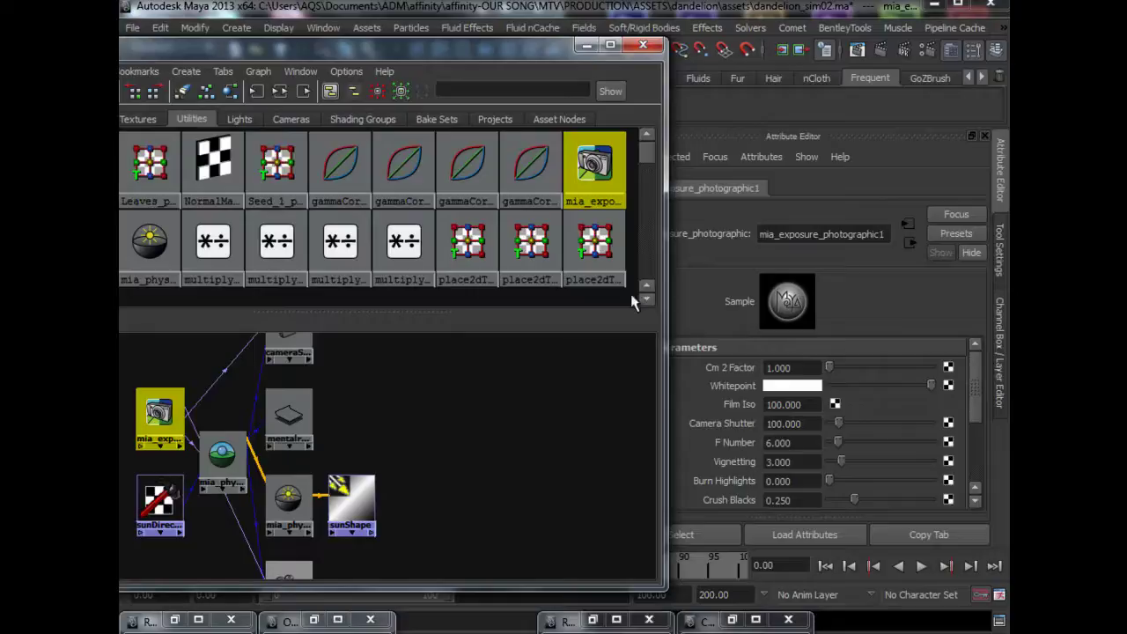
pyautogui.moveTo(415, 47); pyautogui.dragTo(426, 51)
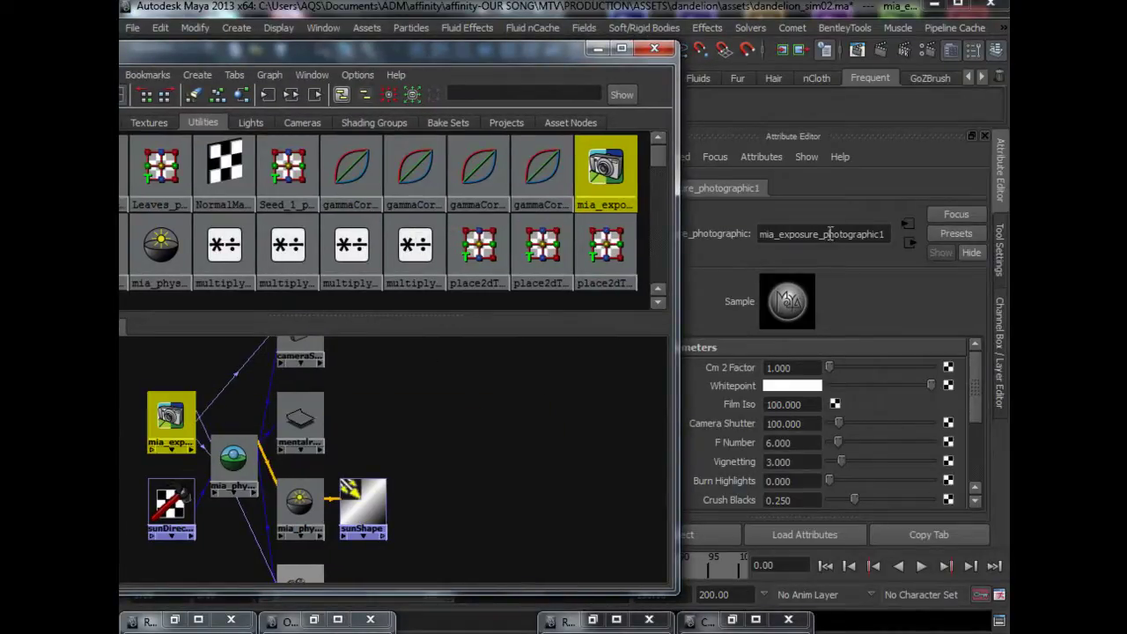
pyautogui.moveTo(820, 234); pyautogui.dragTo(893, 231)
pyautogui.scroll(3, 446, 432)
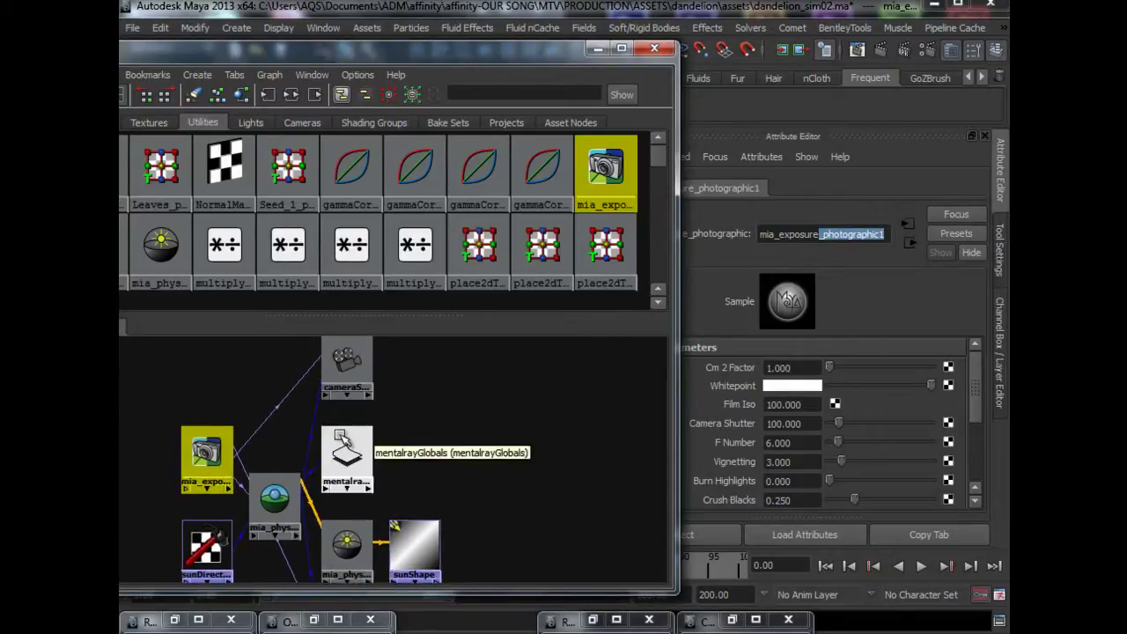
pyautogui.keyDown('alt'); pyautogui.moveTo(424, 459); pyautogui.dragTo(443, 459, button='middle'); pyautogui.keyUp('alt')
pyautogui.scroll(1, 443, 459)
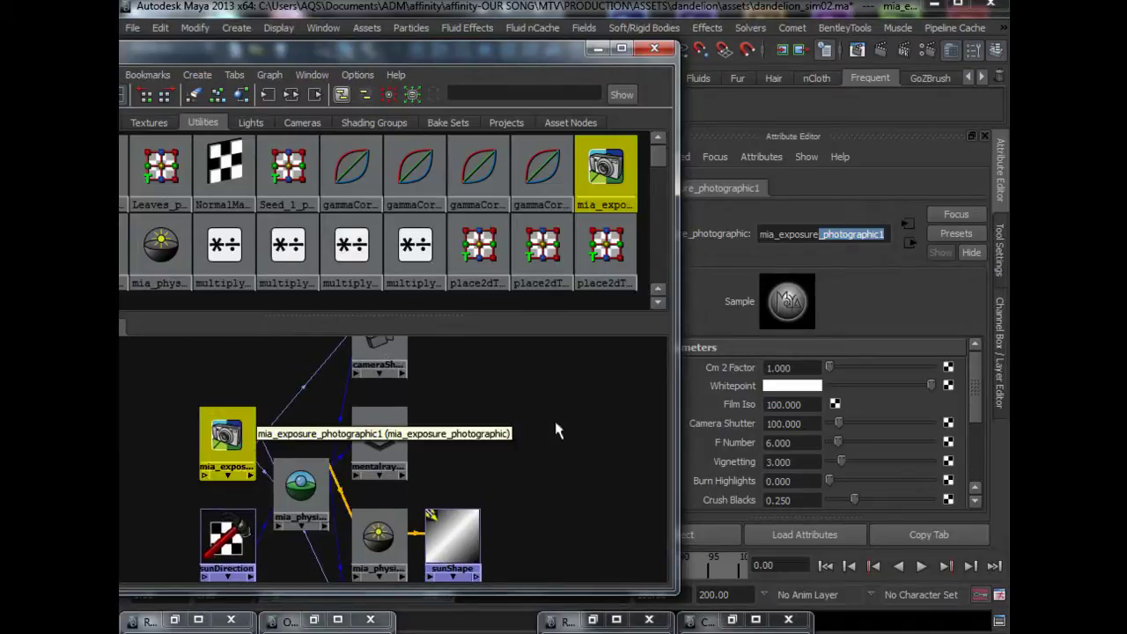
# - Check the connection from mia_exposure_photographic1's message output to mia_physicalsky1's miSkyExposure input in the Connection Editor
pyautogui.moveTo(227, 443); pyautogui.dragTo(224, 443)
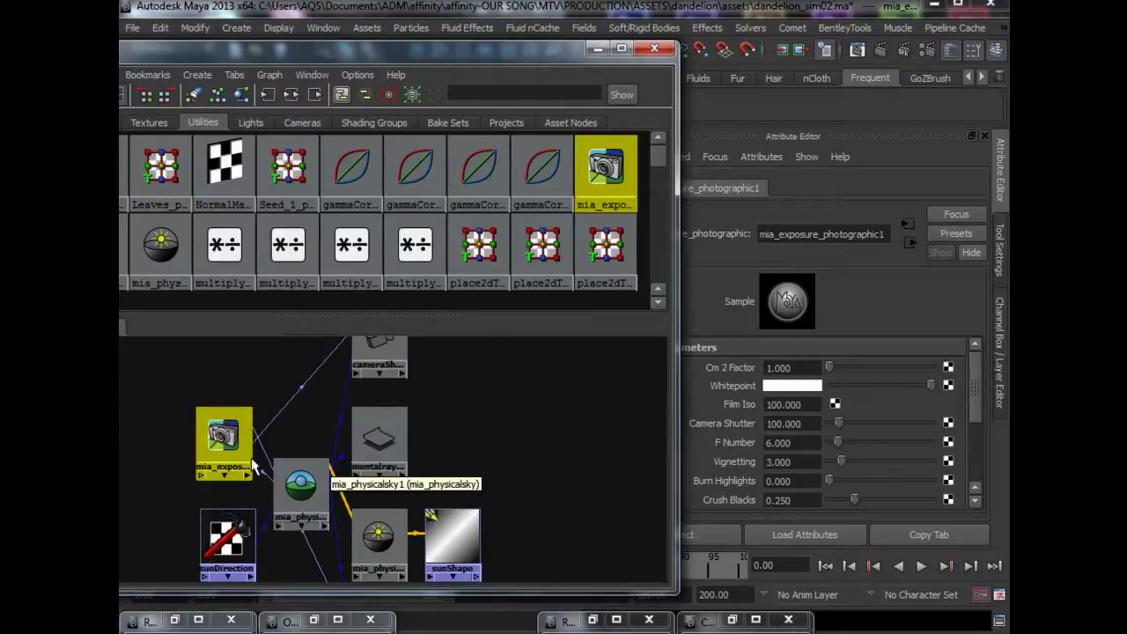
pyautogui.scroll(1, 253, 464)
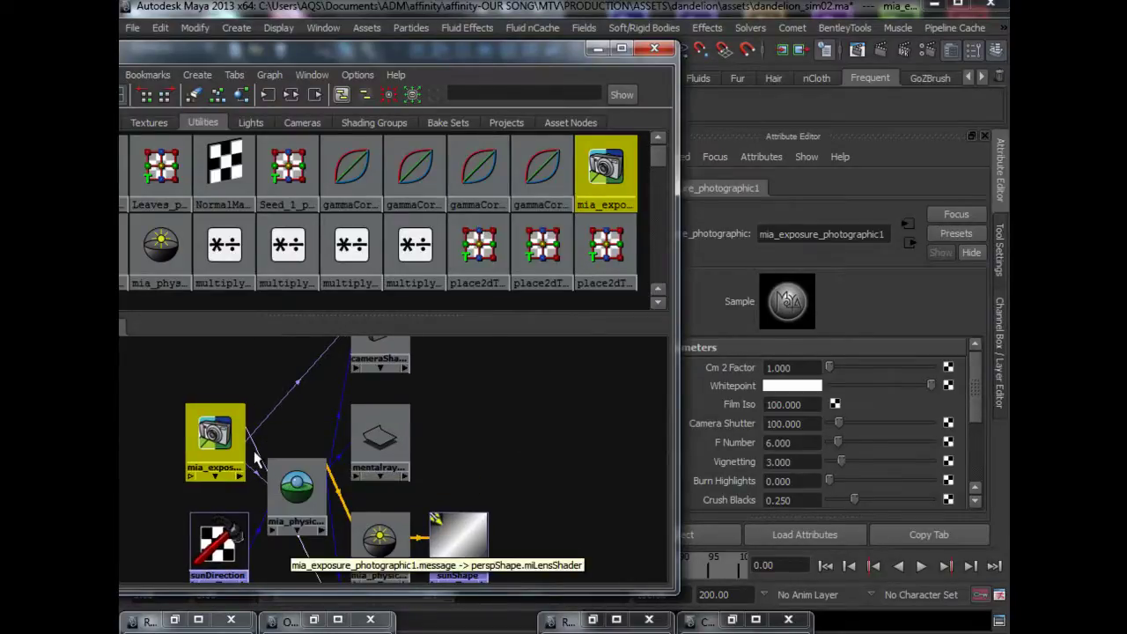
pyautogui.moveTo(240, 458); pyautogui.dragTo(209, 455)
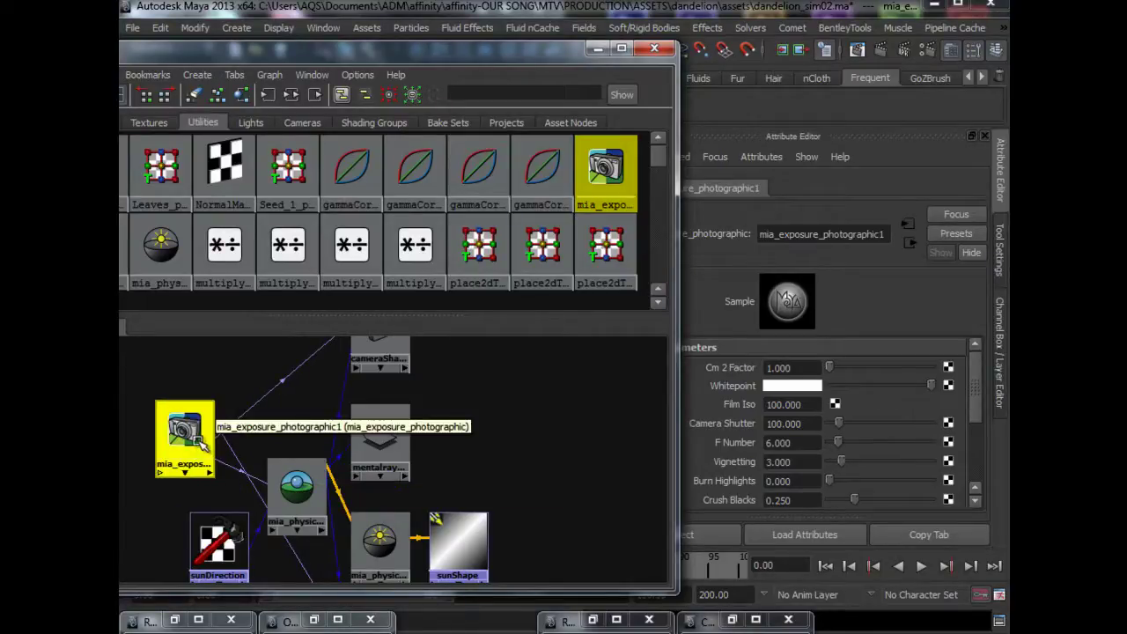
pyautogui.moveTo(202, 440); pyautogui.dragTo(292, 487, button='middle')
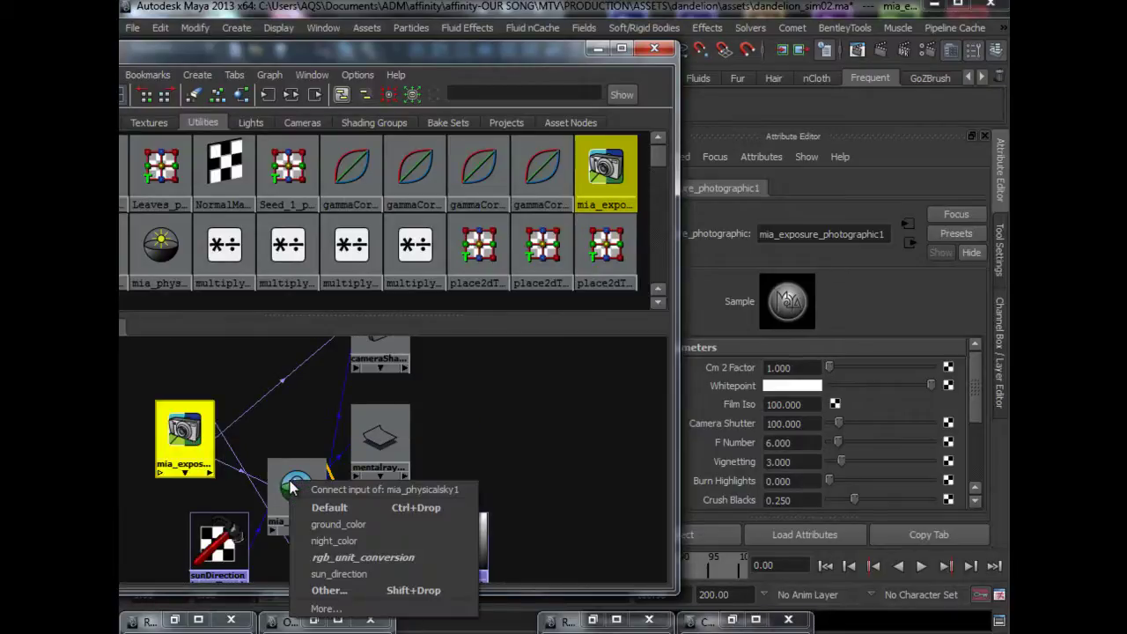
pyautogui.click(328, 574)
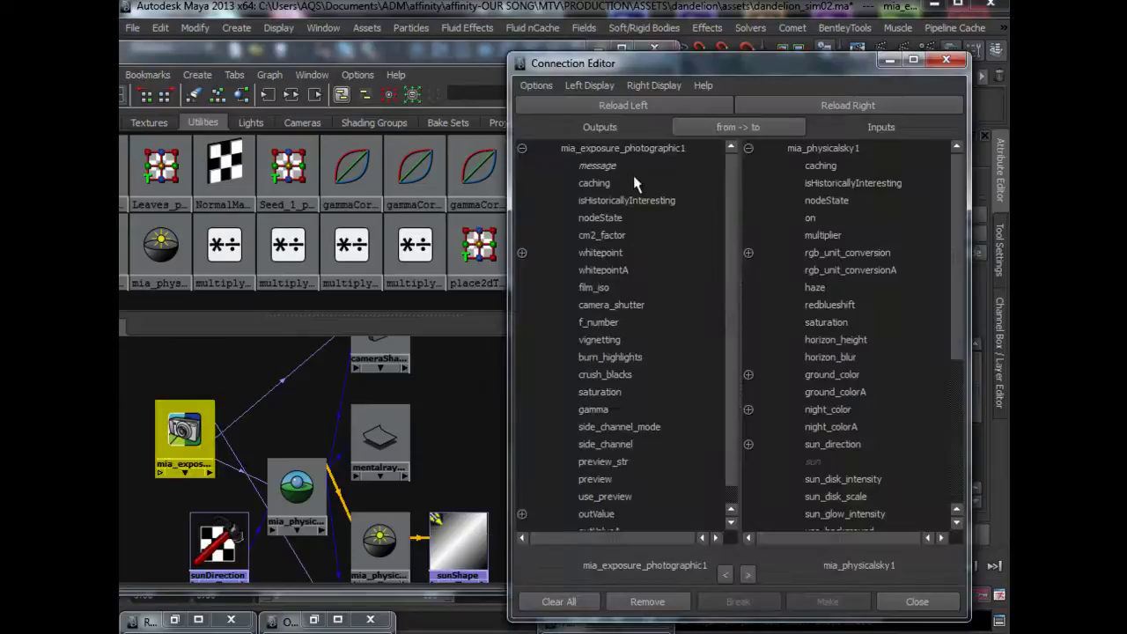
pyautogui.click(607, 166)
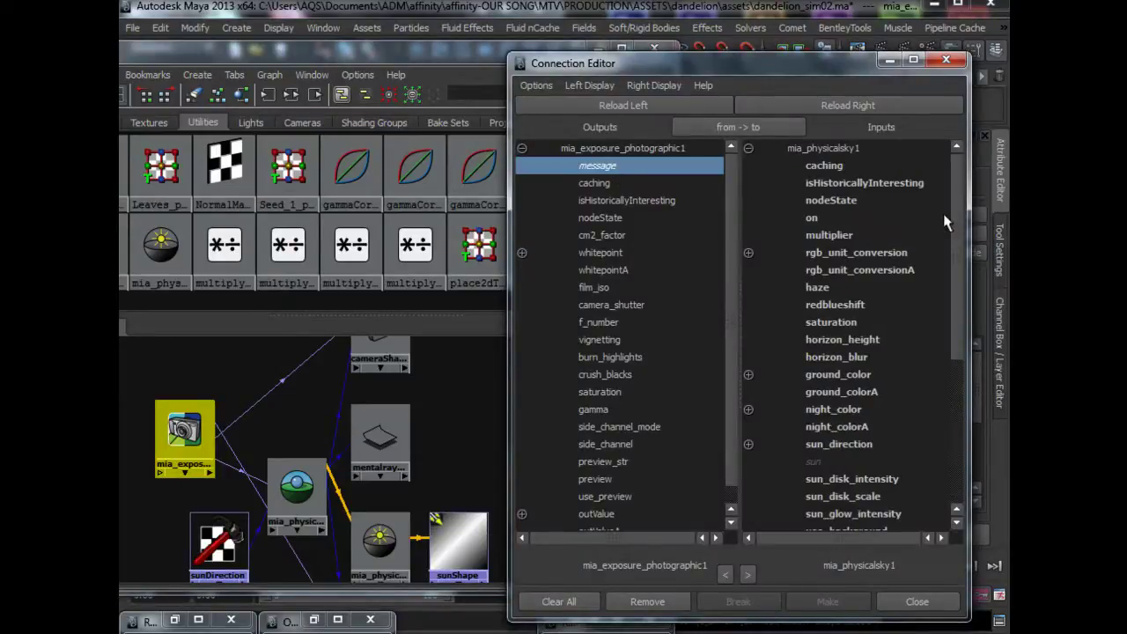
pyautogui.moveTo(955, 226); pyautogui.dragTo(936, 396)
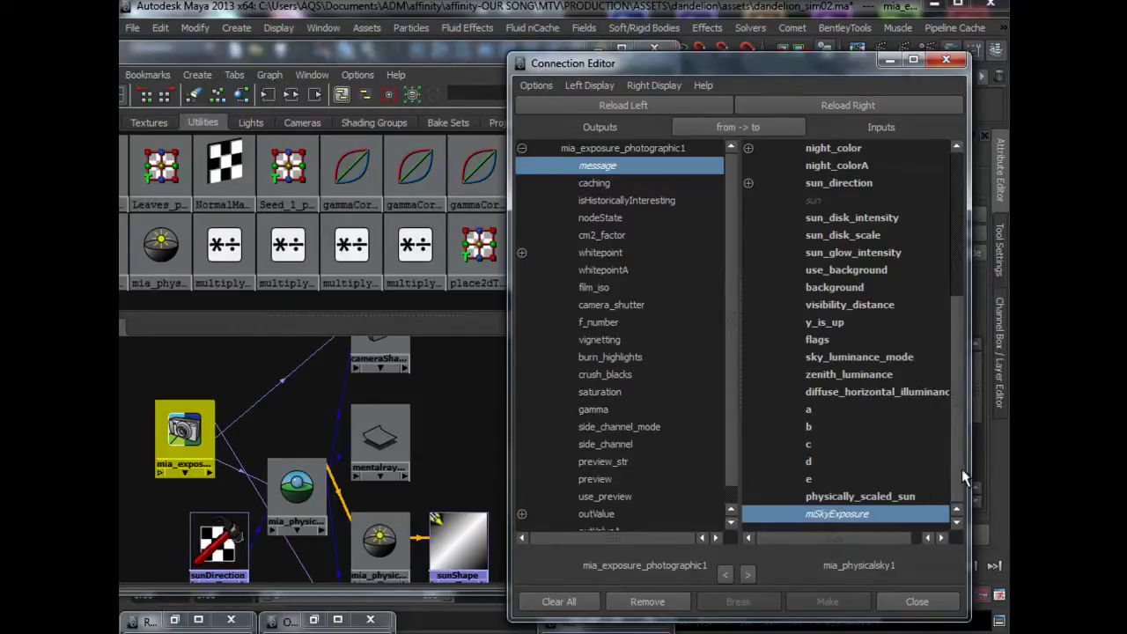
pyautogui.moveTo(960, 478)
pyautogui.mouseDown()
pyautogui.moveTo(960, 336)
pyautogui.moveTo(964, 508)
pyautogui.moveTo(952, 327)
pyautogui.moveTo(958, 493)
pyautogui.mouseUp()
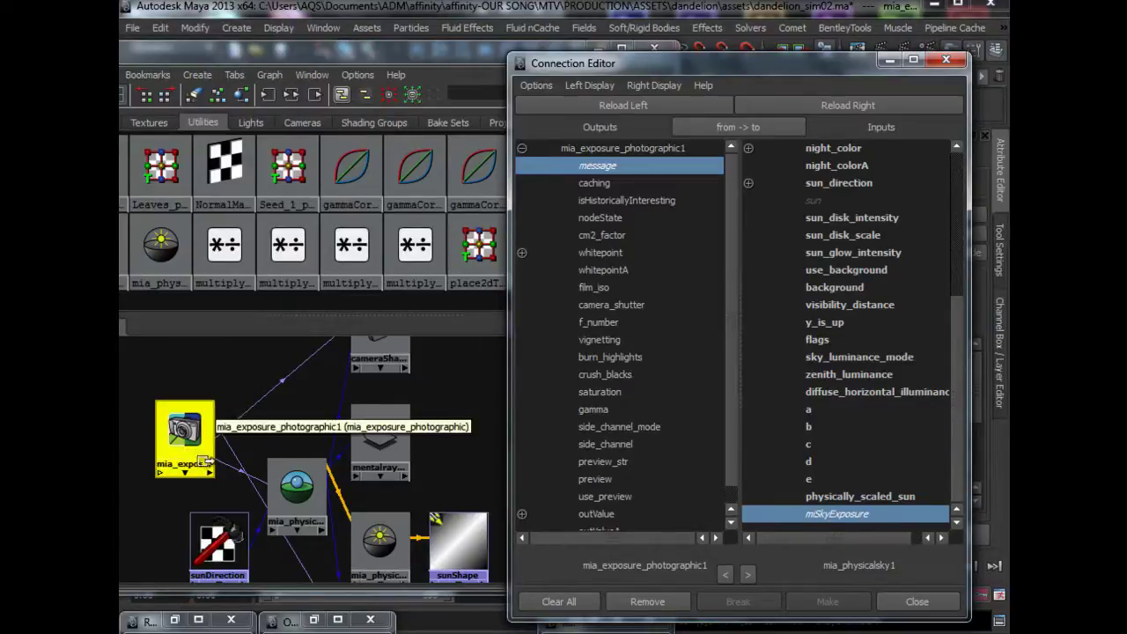
# - Select the cameraShape1 node and check its mental ray environment and lens shader assignments
pyautogui.click(321, 439)
pyautogui.scroll(-1, 277, 410)
pyautogui.click(373, 356)
pyautogui.click(888, 59)
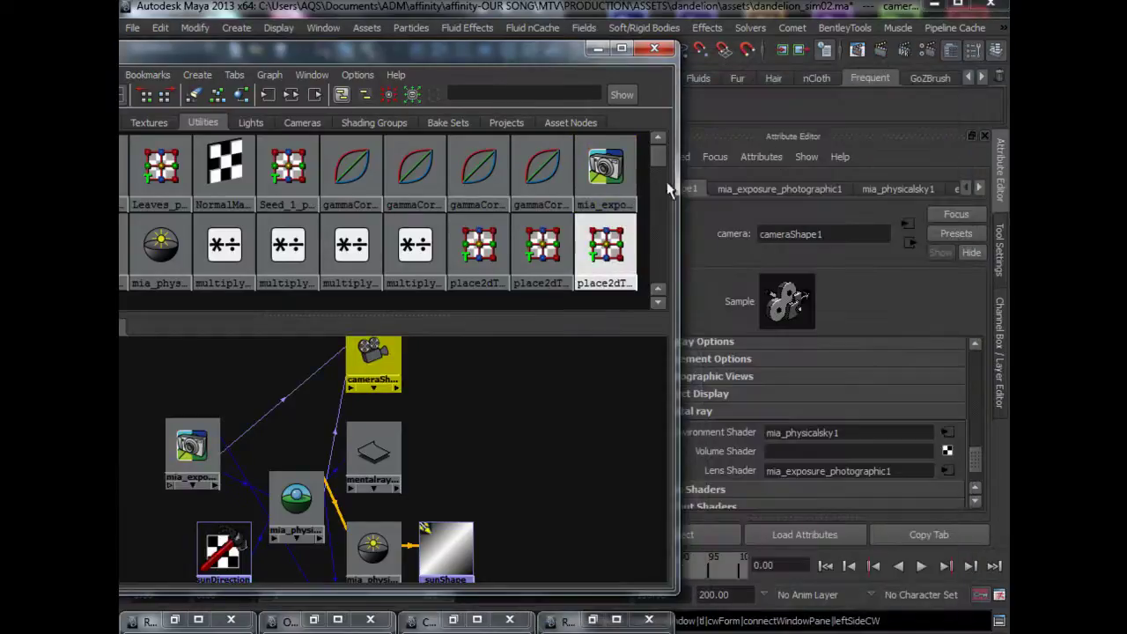
# - Pick camera1 in the Outliner and add the selected camera to the Hypershade graph
pyautogui.moveTo(517, 52); pyautogui.dragTo(711, 51)
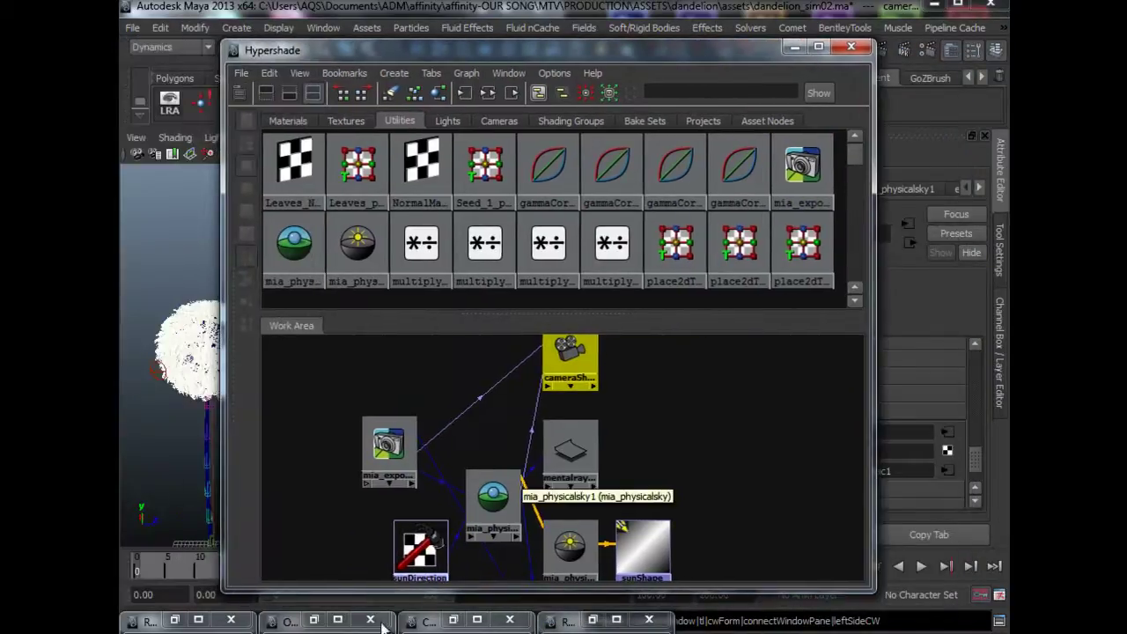
pyautogui.click(314, 620)
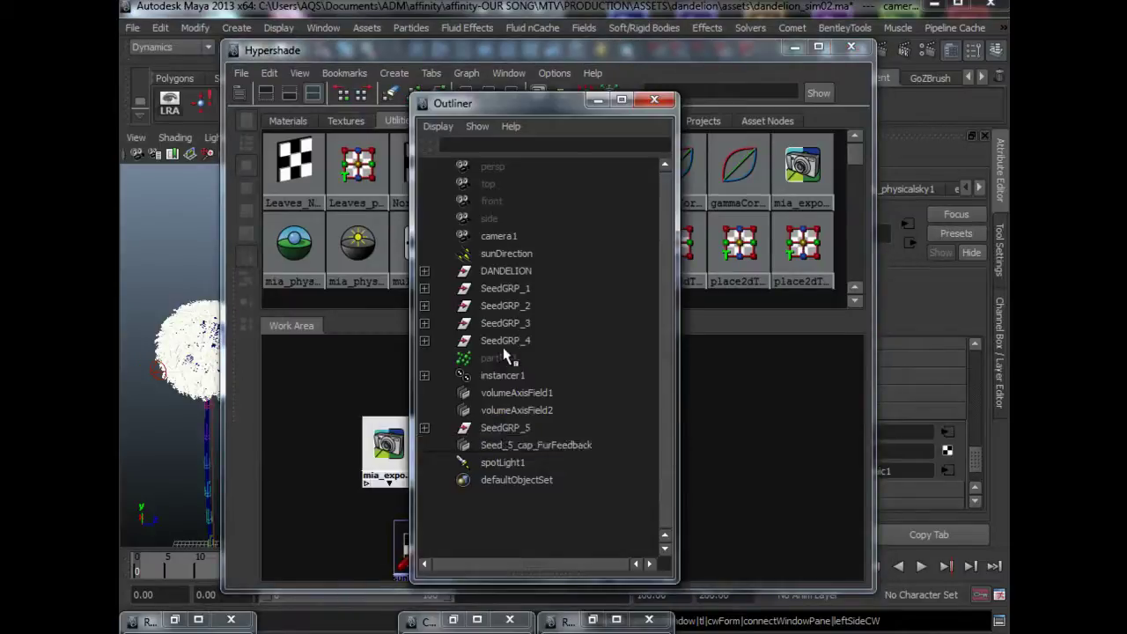
pyautogui.click(522, 236)
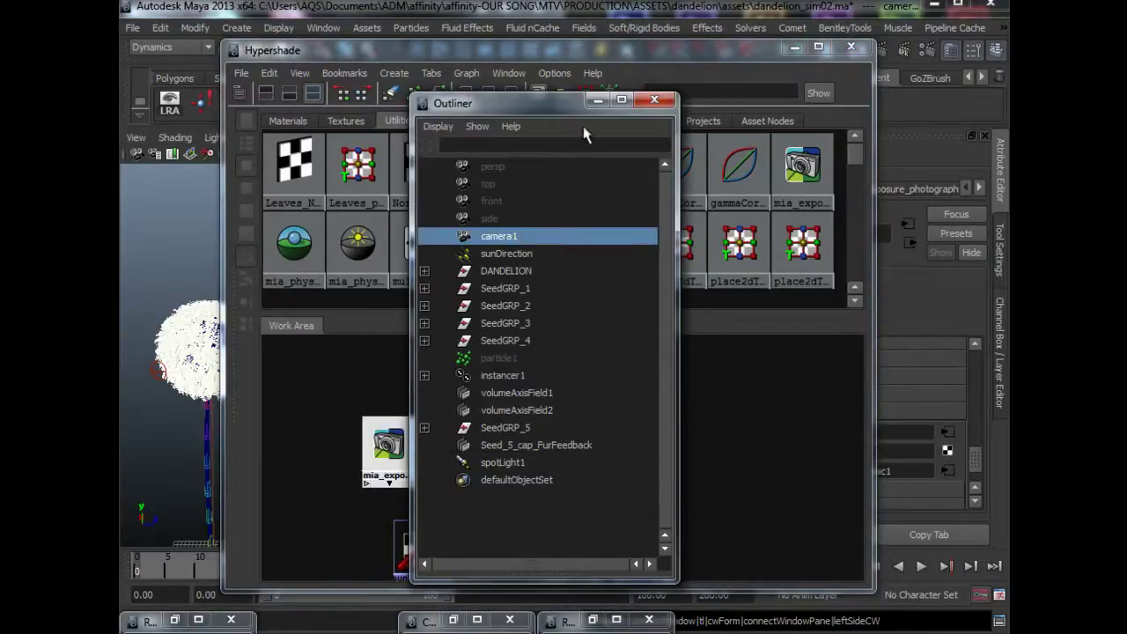
pyautogui.click(553, 202)
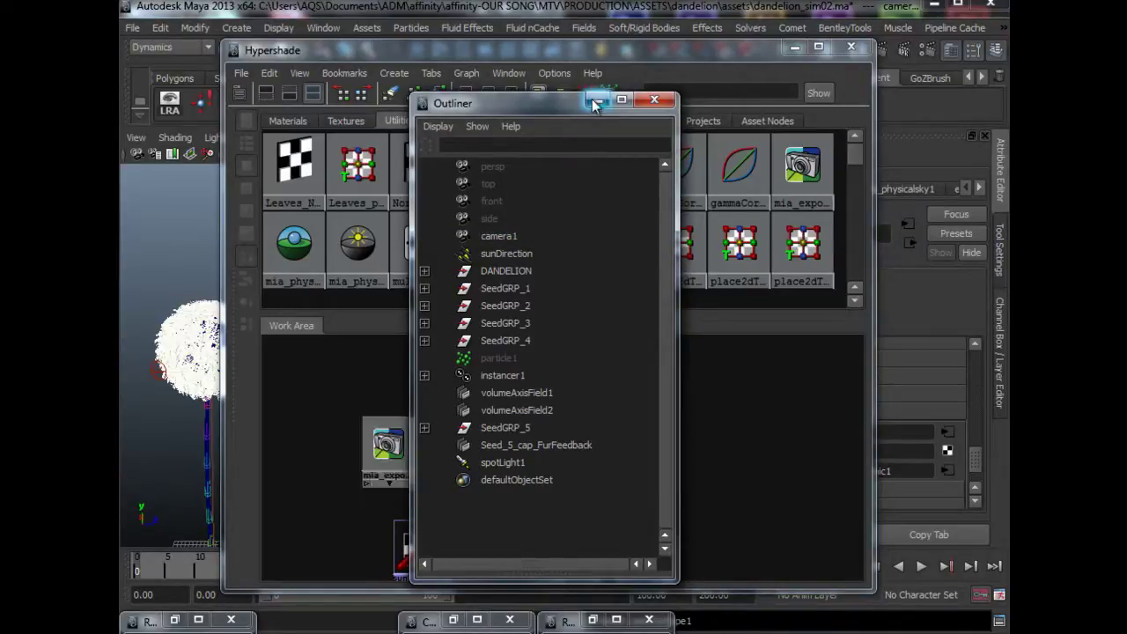
pyautogui.click(595, 104)
pyautogui.click(466, 73)
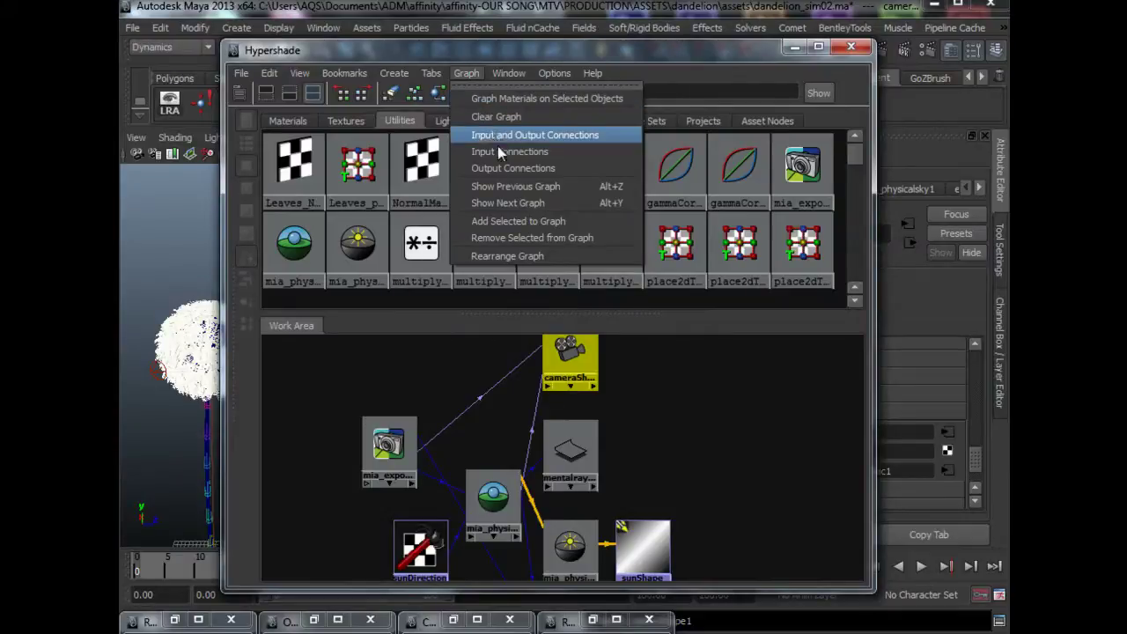
pyautogui.click(518, 220)
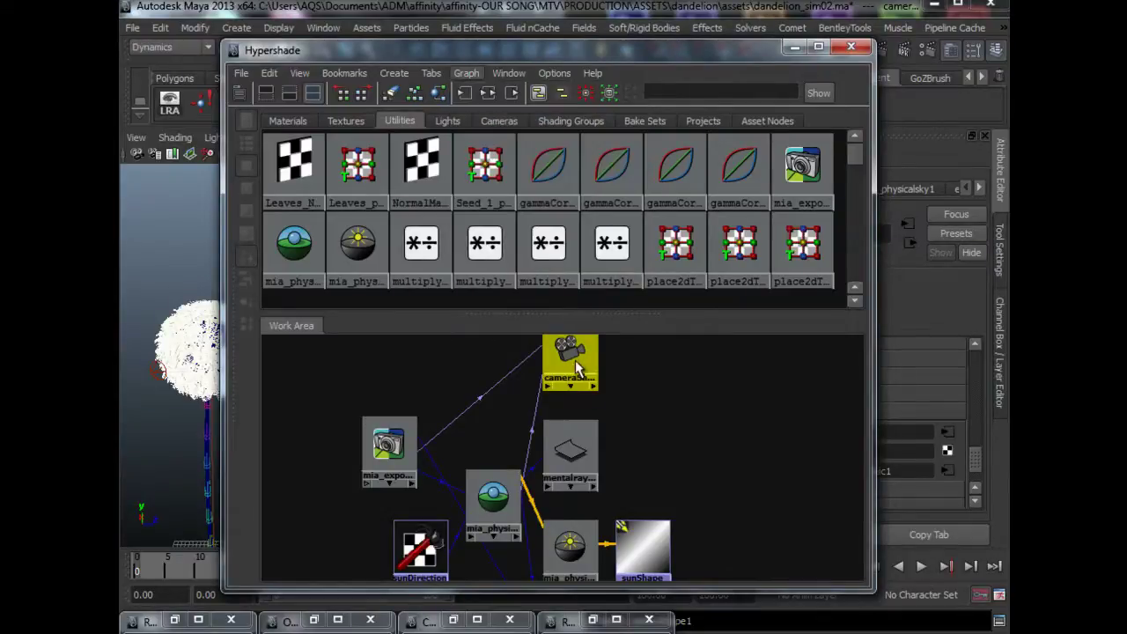
# - Check the connection from mia_exposure_photographic1's message output to cameraShape1's miLensShader input in the Connection Editor
pyautogui.moveTo(559, 54); pyautogui.dragTo(368, 46)
pyautogui.moveTo(469, 40); pyautogui.dragTo(554, 42)
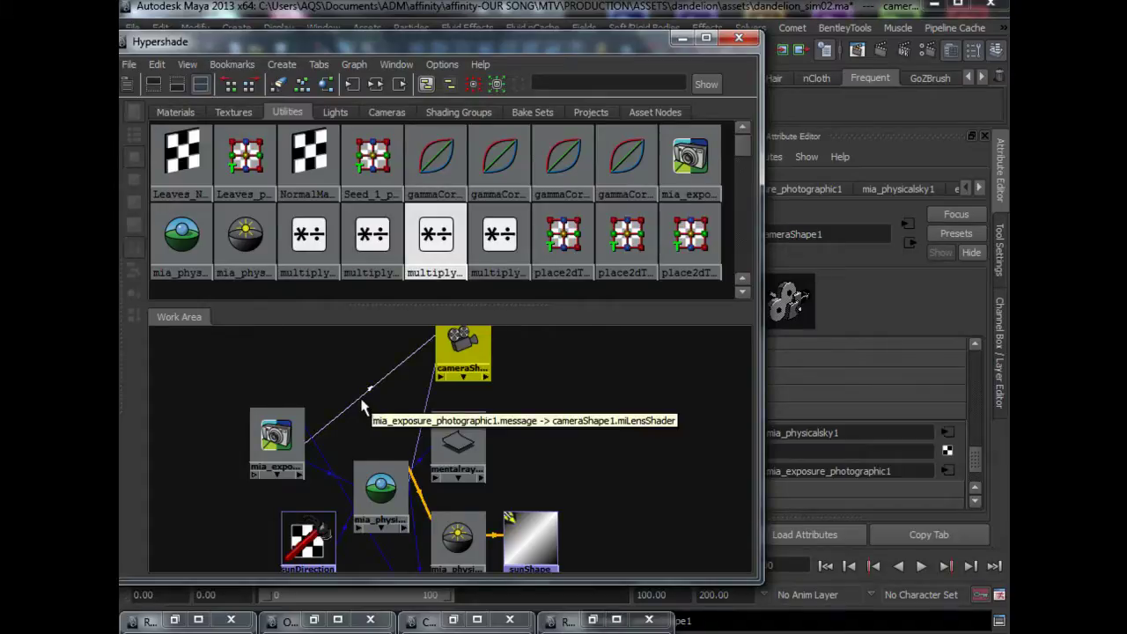
pyautogui.moveTo(343, 422); pyautogui.dragTo(408, 361)
pyautogui.moveTo(457, 348); pyautogui.dragTo(457, 348, button='middle')
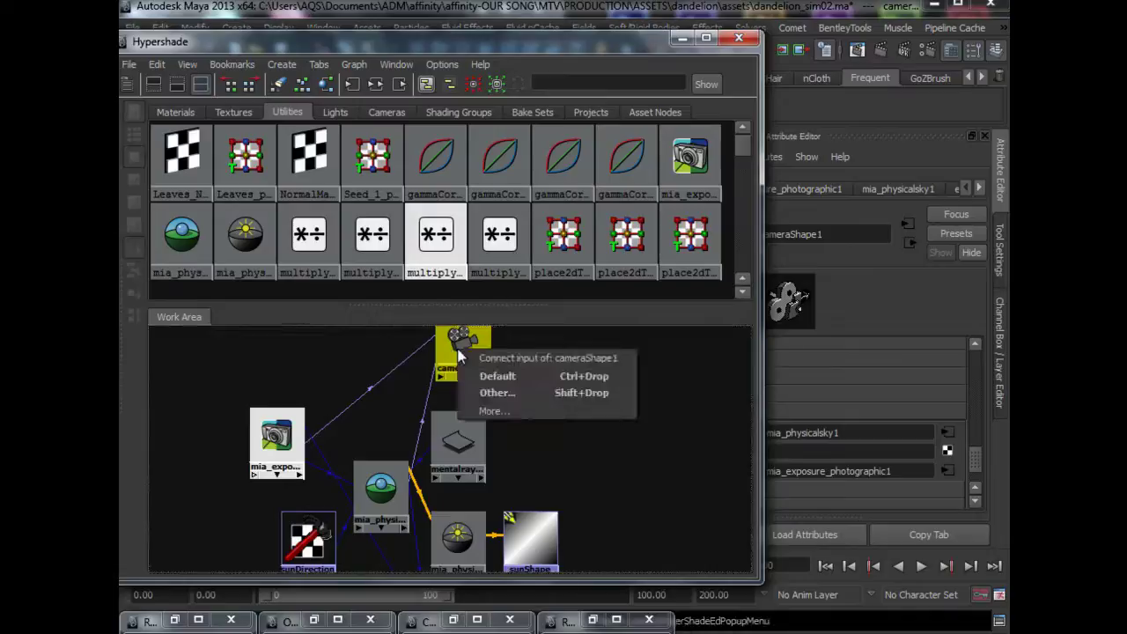
pyautogui.click(500, 397)
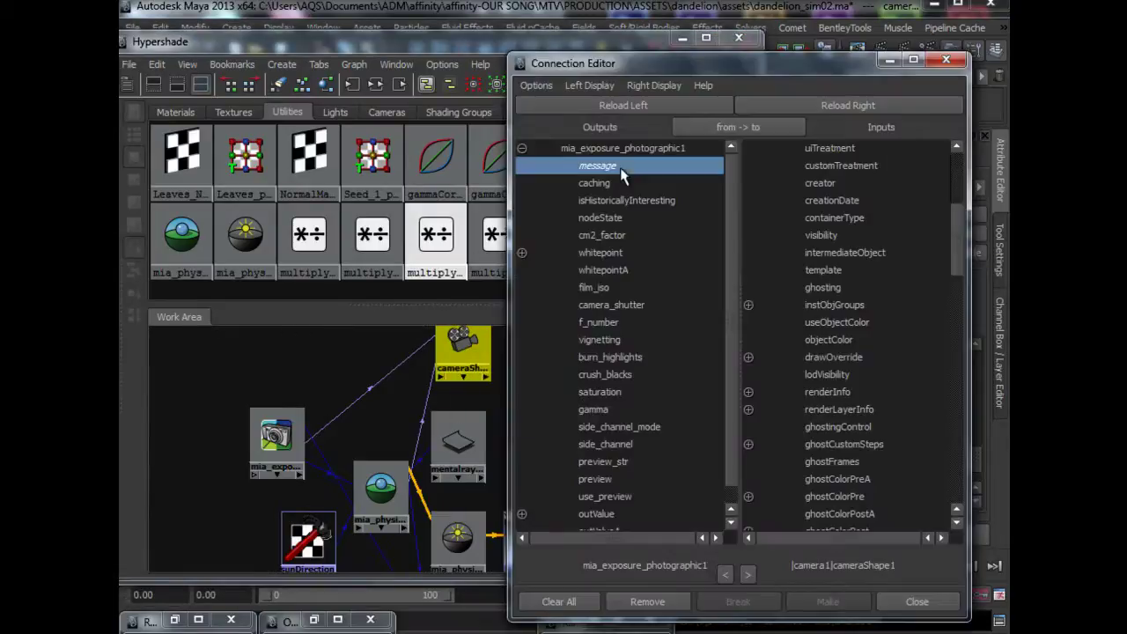
pyautogui.moveTo(957, 225); pyautogui.dragTo(953, 464)
pyautogui.click(748, 514)
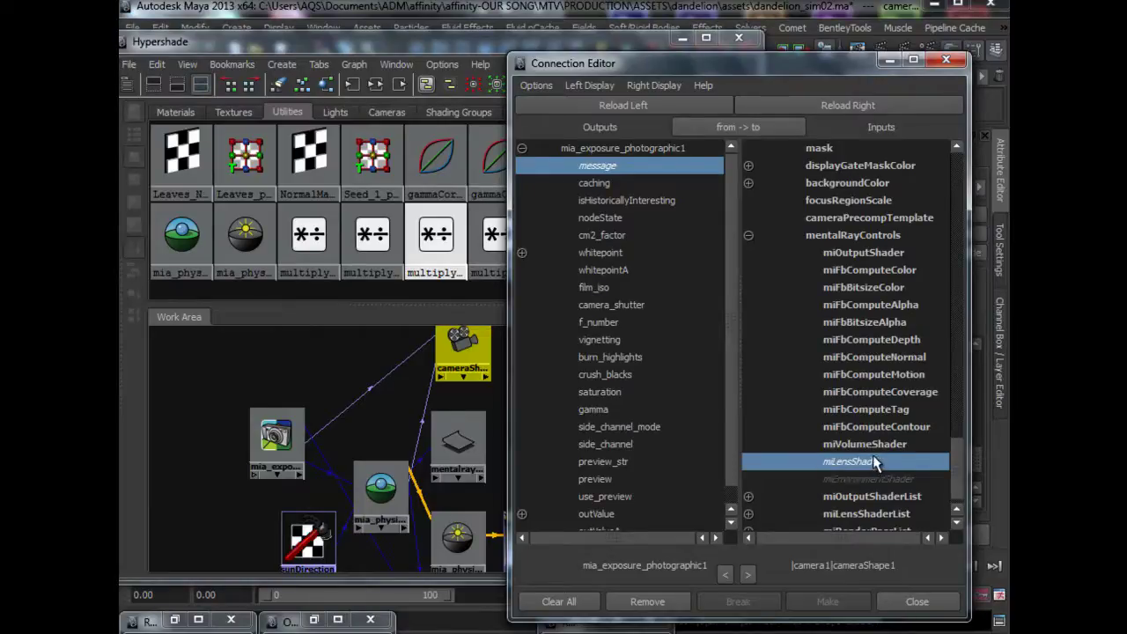
# - Load mia_physicalsky1 as the output node and check its message connection to cameraShape1's miEnvironmentShader
pyautogui.click(380, 488)
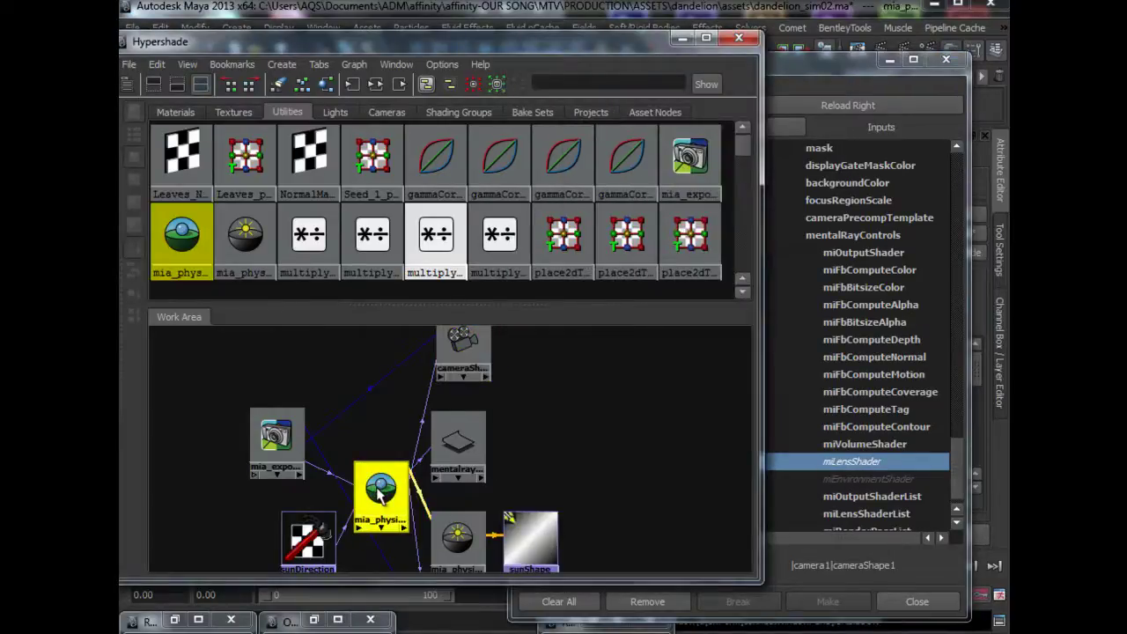
pyautogui.click(823, 64)
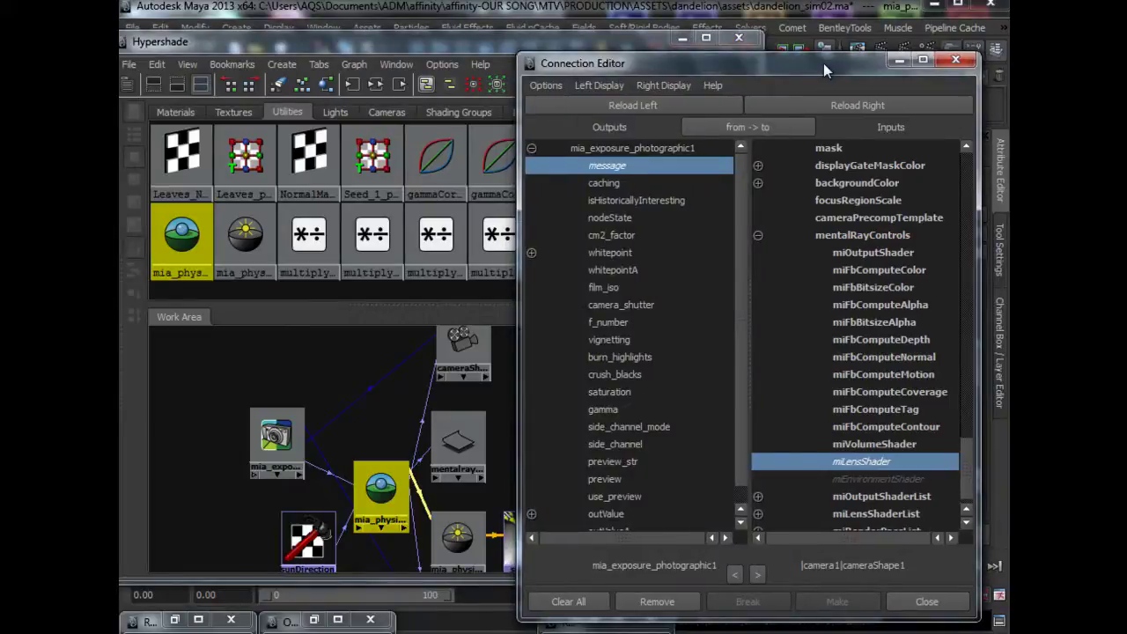
pyautogui.click(667, 103)
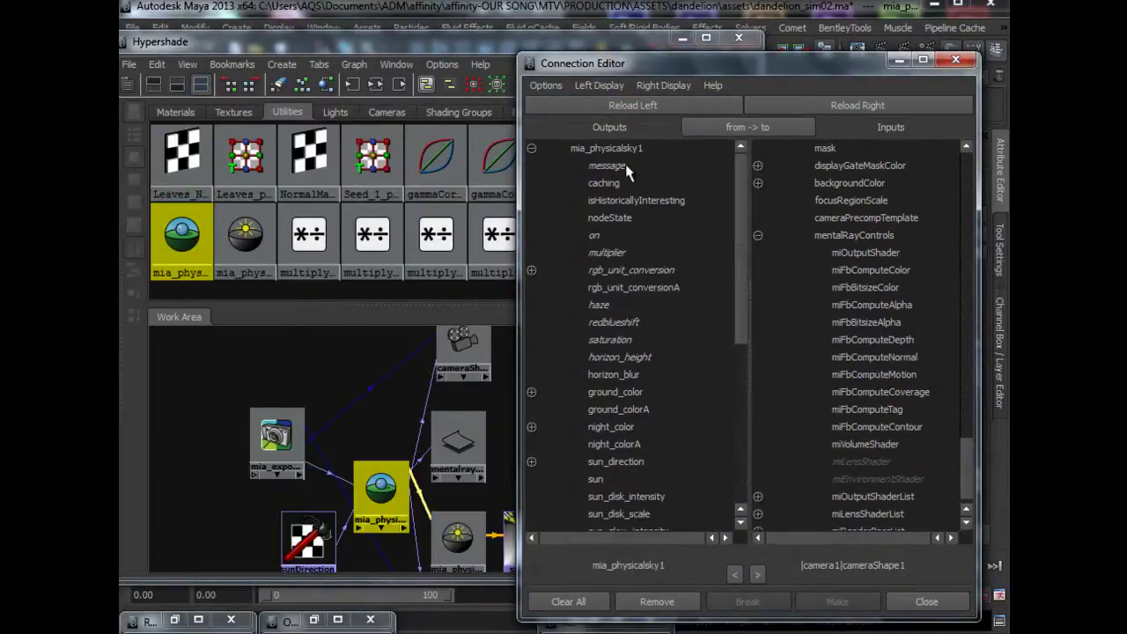
pyautogui.click(648, 167)
pyautogui.click(872, 479)
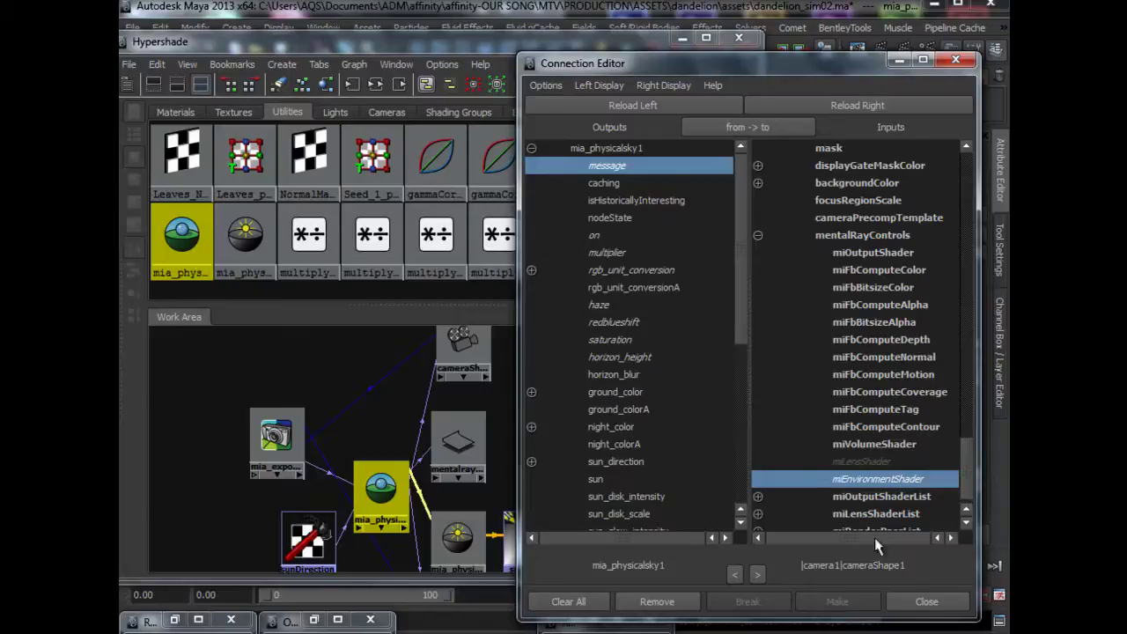
pyautogui.click(926, 601)
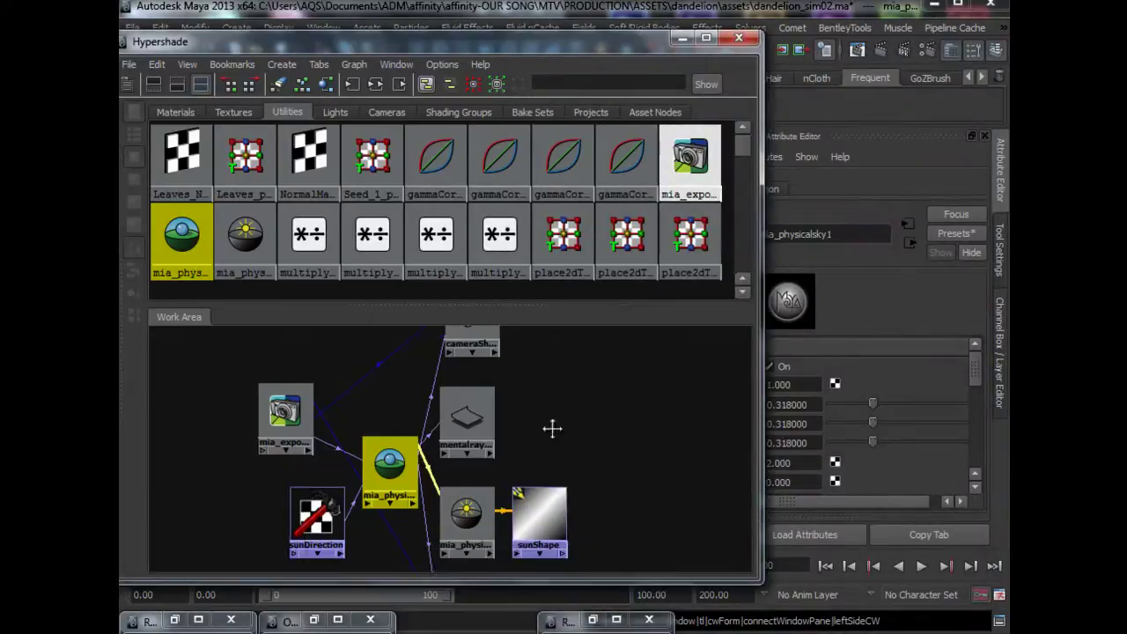
pyautogui.press('a')
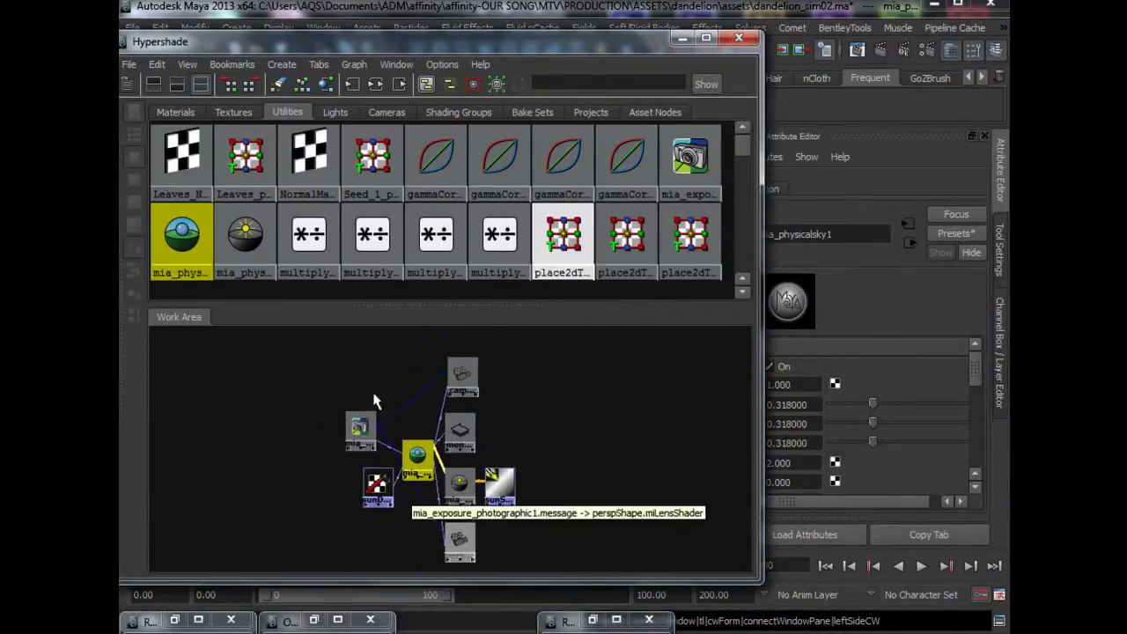
# - Put the Hypershade away and take a brief look at the mental ray Render View
pyautogui.click(681, 40)
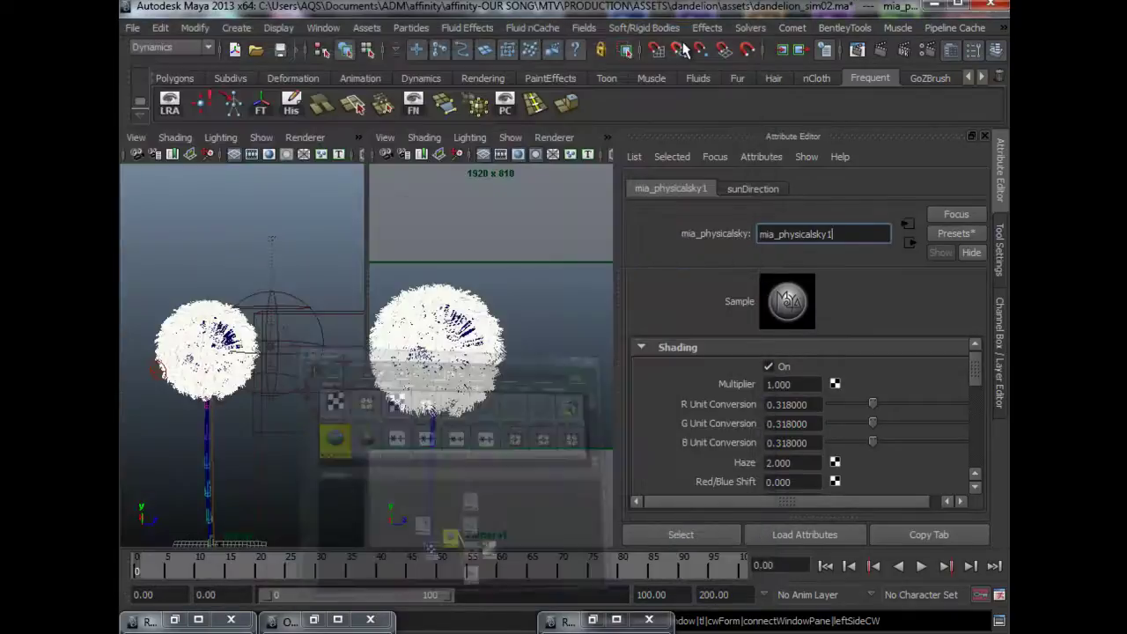
pyautogui.click(592, 621)
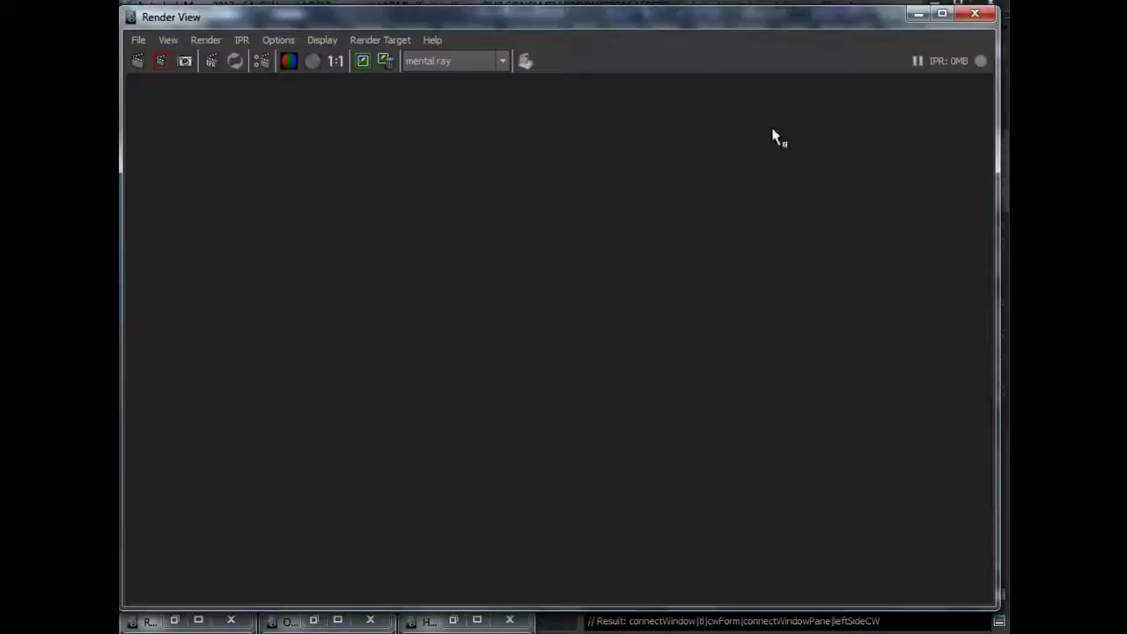
pyautogui.click(919, 15)
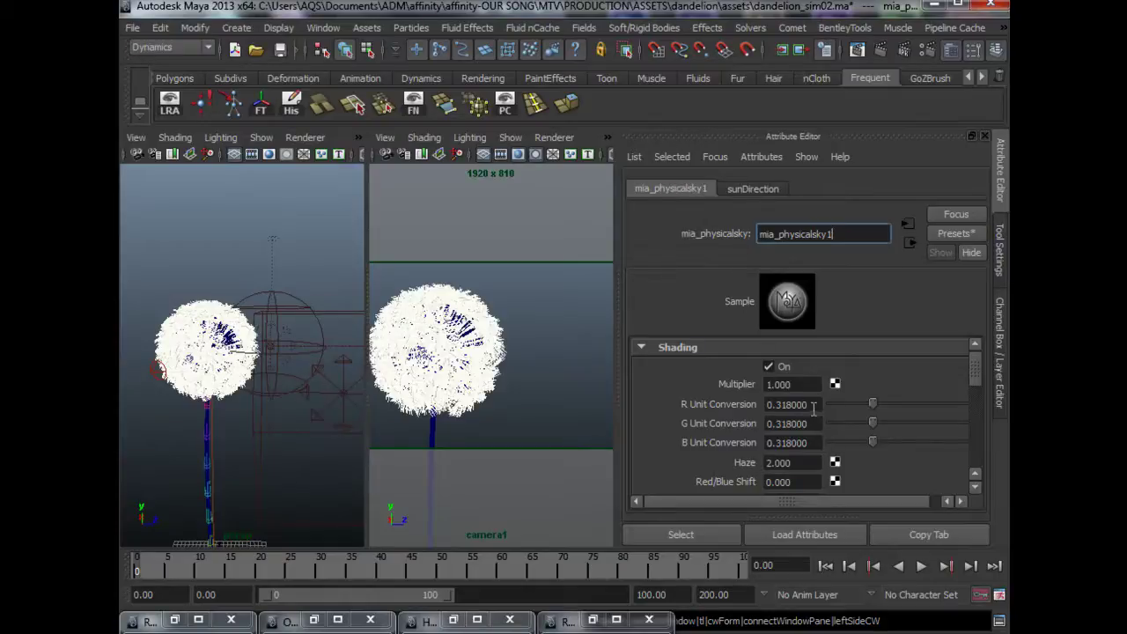
# - Review the R, G and B Unit Conversion values in mia_physicalsky1's shading attributes
pyautogui.moveTo(814, 407); pyautogui.dragTo(778, 405)
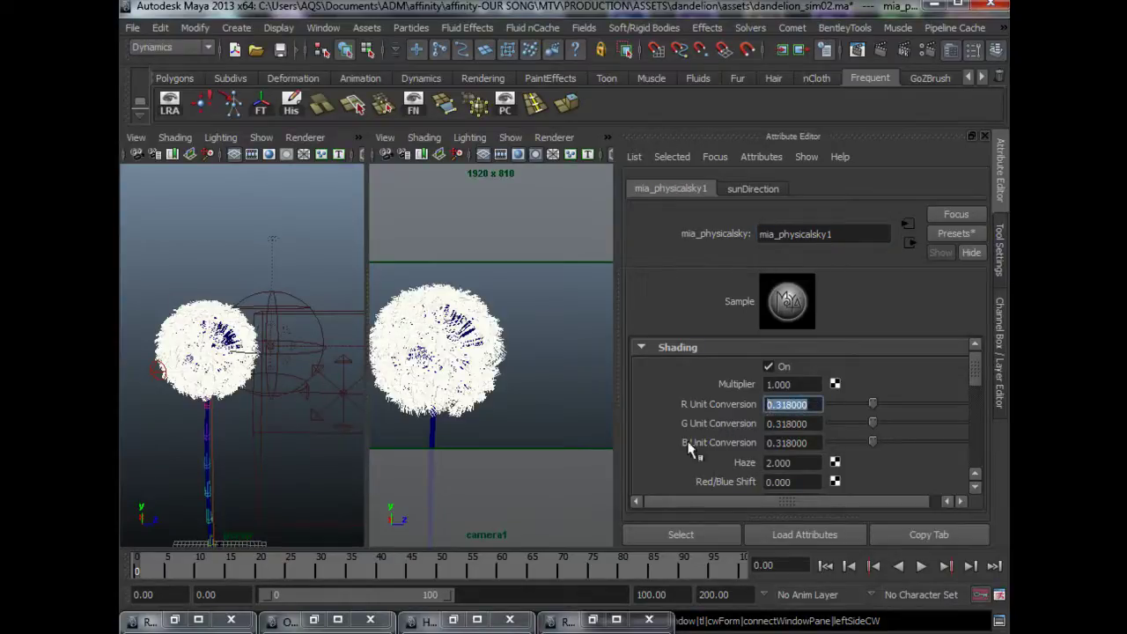
pyautogui.click(815, 402)
pyautogui.moveTo(813, 404); pyautogui.dragTo(761, 404)
pyautogui.press('Tab')
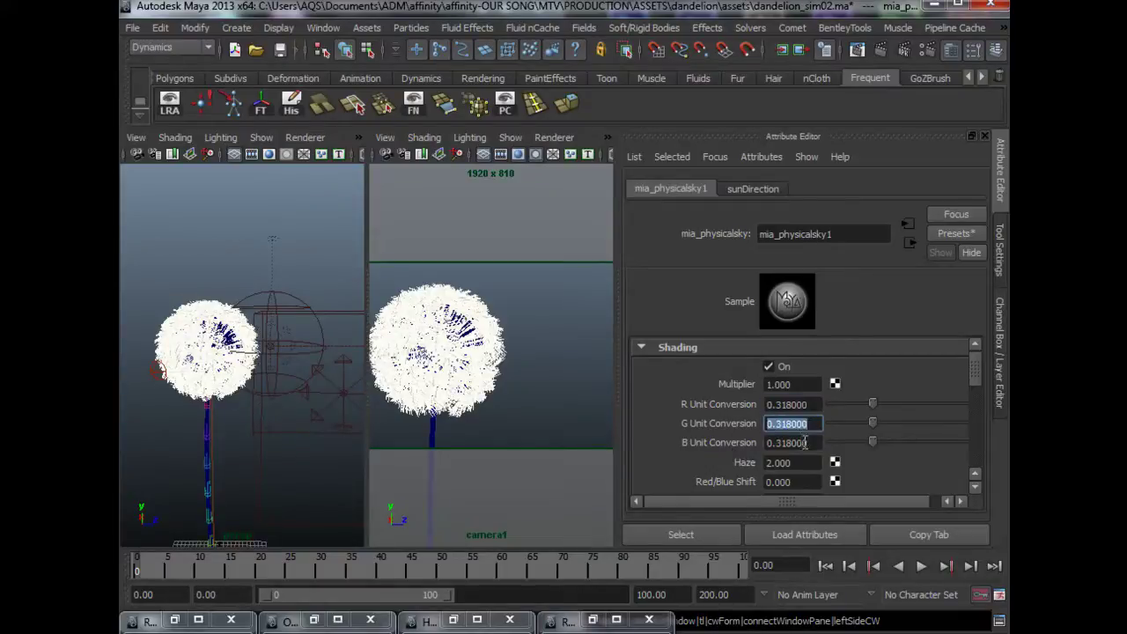
pyautogui.moveTo(808, 443); pyautogui.dragTo(754, 442)
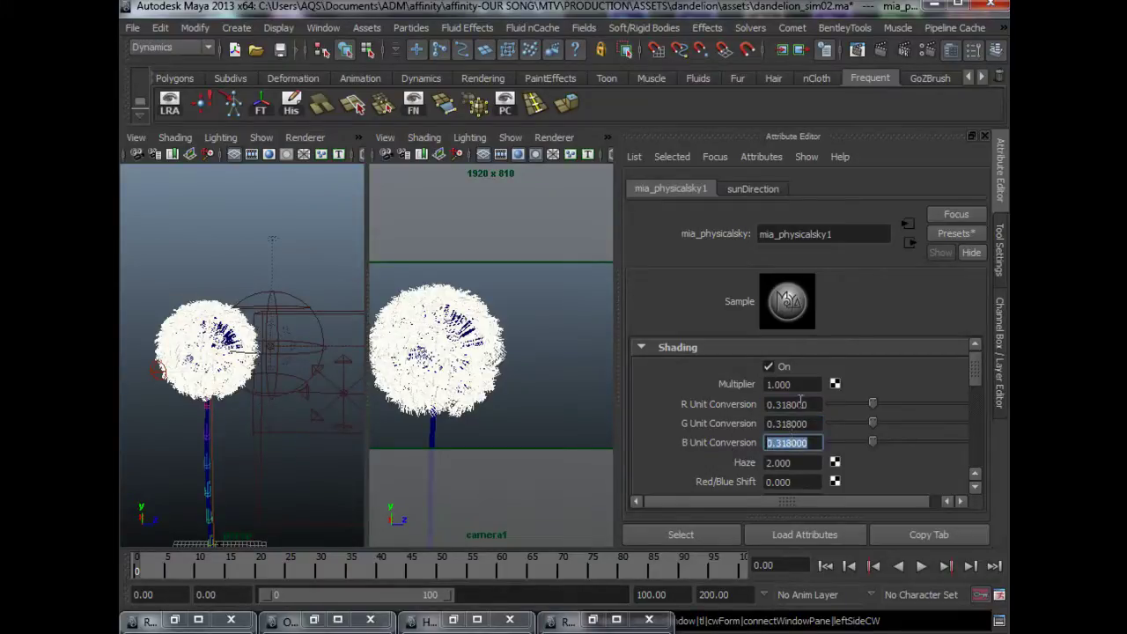
pyautogui.moveTo(810, 404); pyautogui.dragTo(760, 404)
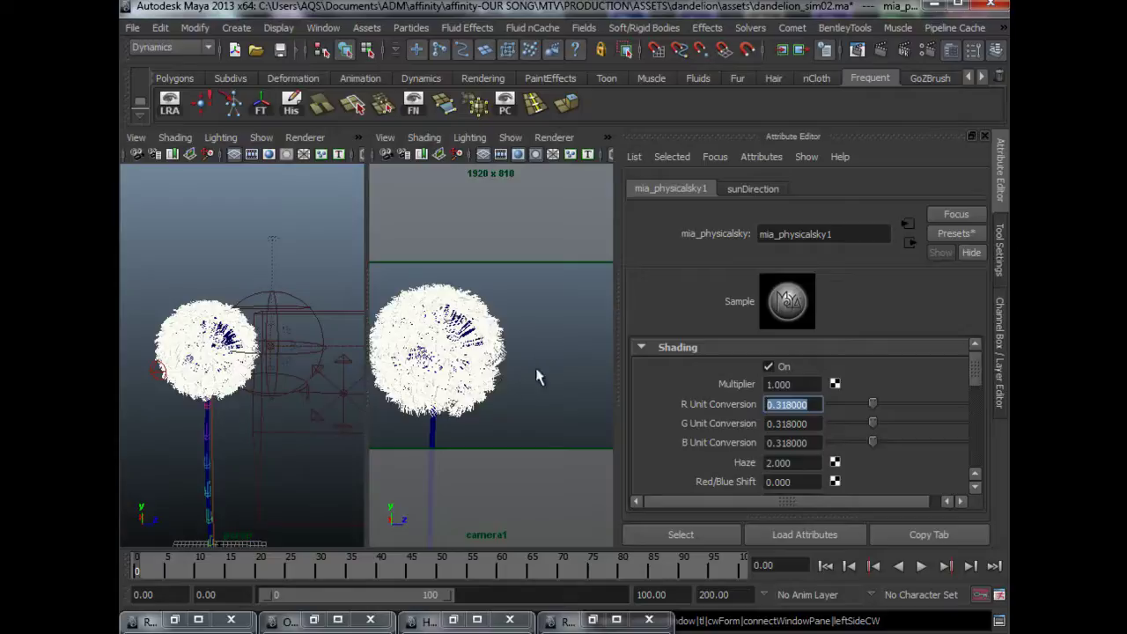
pyautogui.click(795, 427)
pyautogui.scroll(-2, 795, 431)
pyautogui.scroll(2, 779, 392)
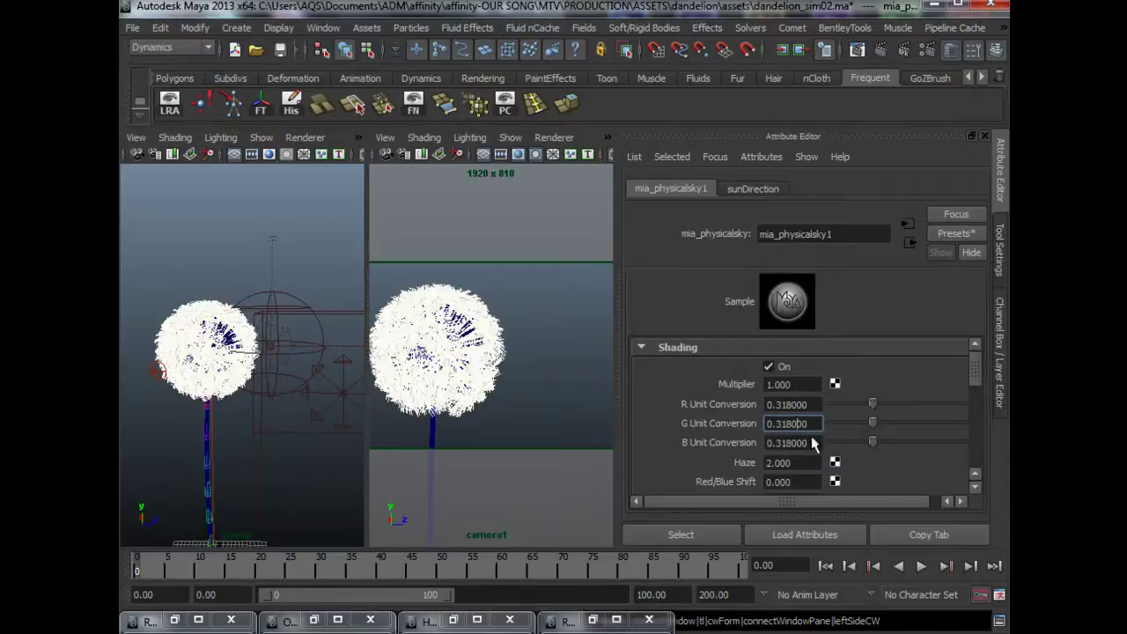
# - Review mia_physicalsky1's haze, horizon height and sun disk attributes
pyautogui.doubleClick(798, 466)
pyautogui.moveTo(976, 373); pyautogui.dragTo(926, 398)
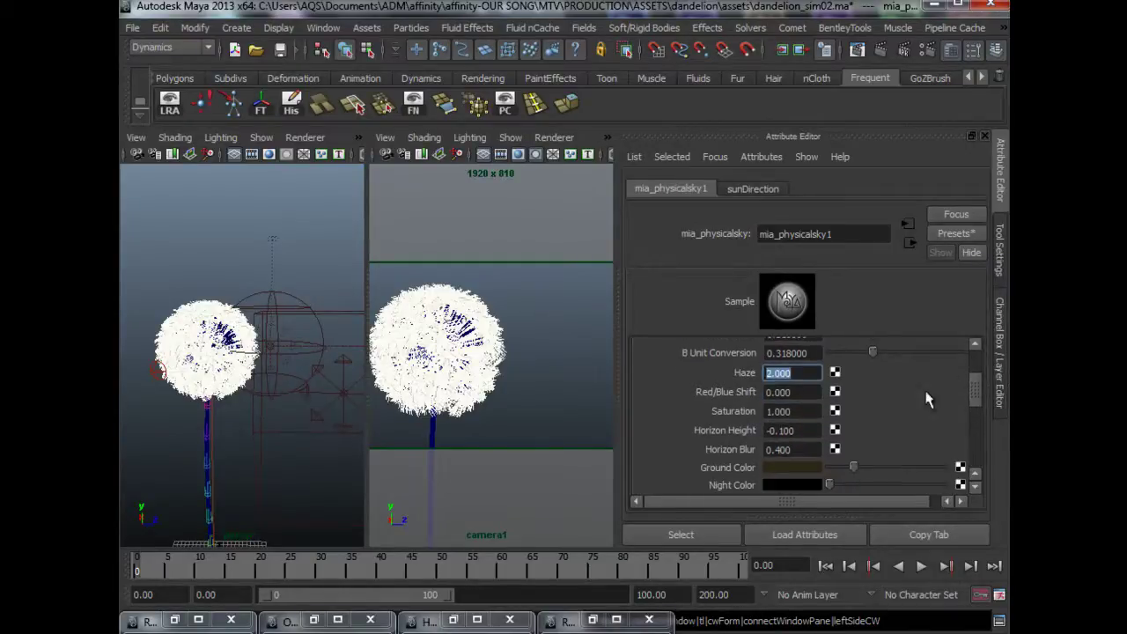
pyautogui.click(809, 430)
pyautogui.doubleClick(809, 431)
pyautogui.moveTo(975, 396); pyautogui.dragTo(978, 433)
pyautogui.doubleClick(805, 415)
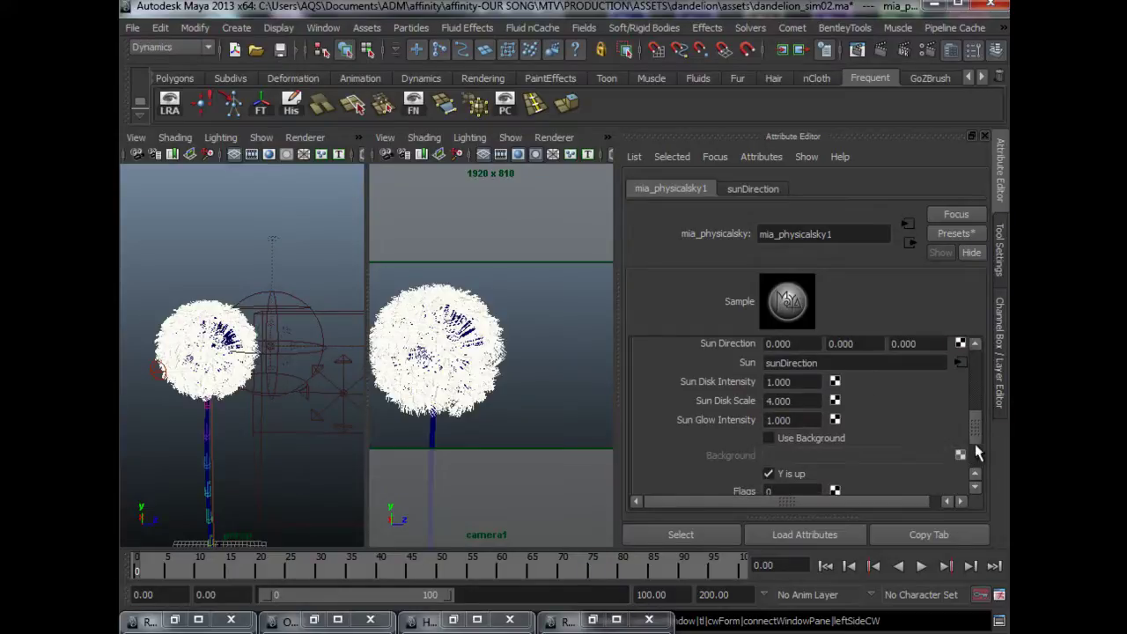
# - Select the sunDirection light in the Outliner and examine it with the Rotate tool's handles in the perspective view
pyautogui.scroll(-1, 977, 447)
pyautogui.scroll(-5, 344, 402)
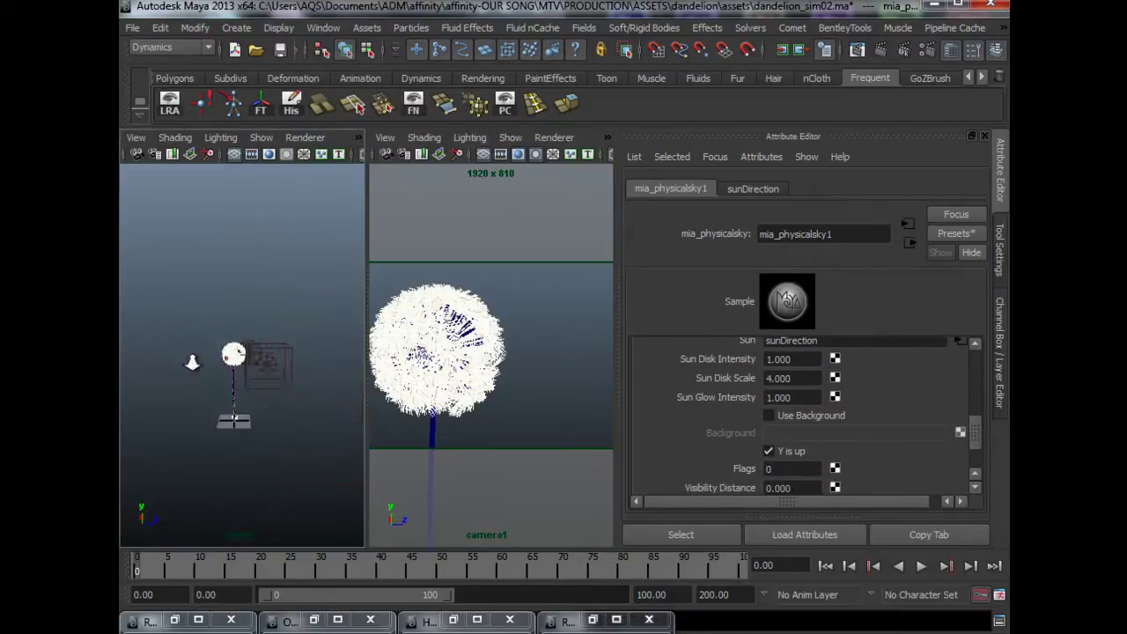
pyautogui.click(314, 620)
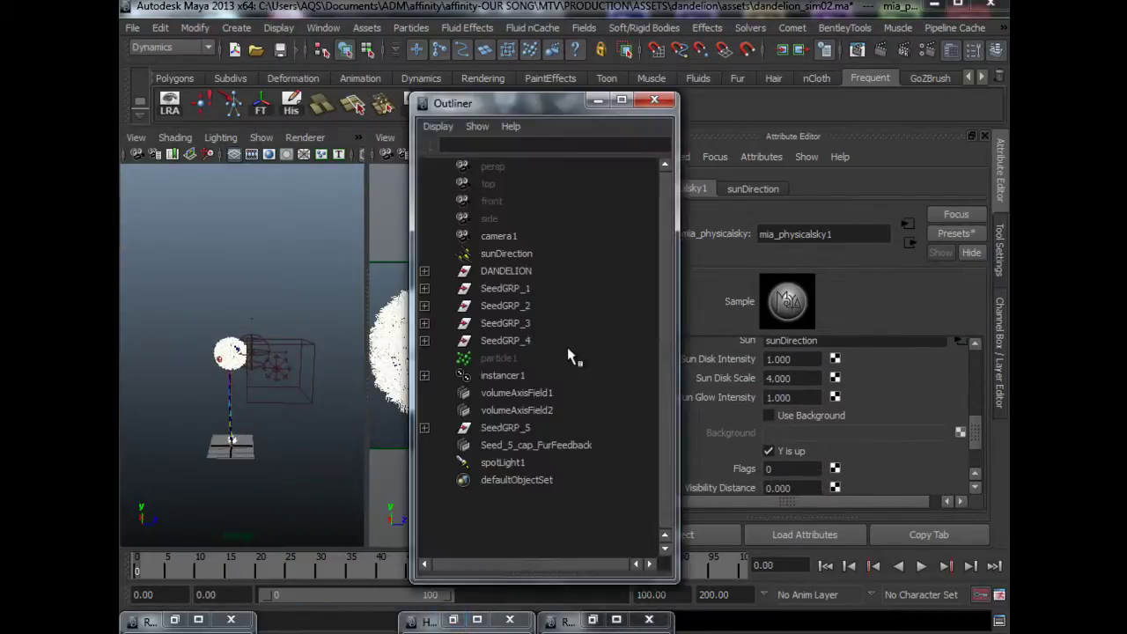
pyautogui.click(512, 253)
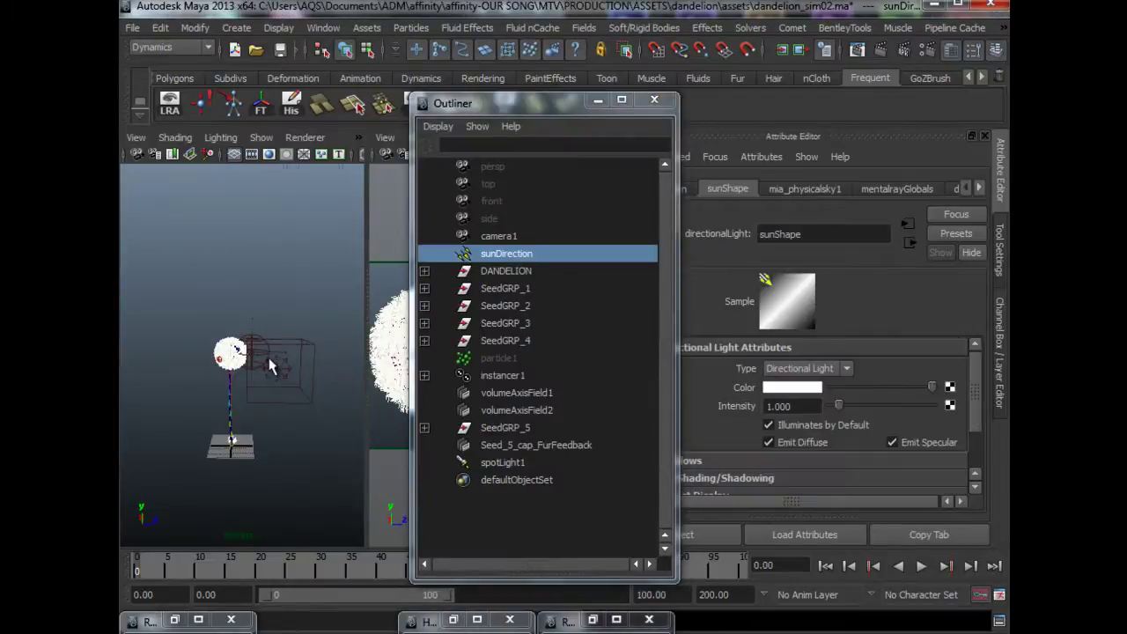
pyautogui.keyDown('alt'); pyautogui.moveTo(271, 368); pyautogui.dragTo(293, 411); pyautogui.keyUp('alt')
pyautogui.press('e')
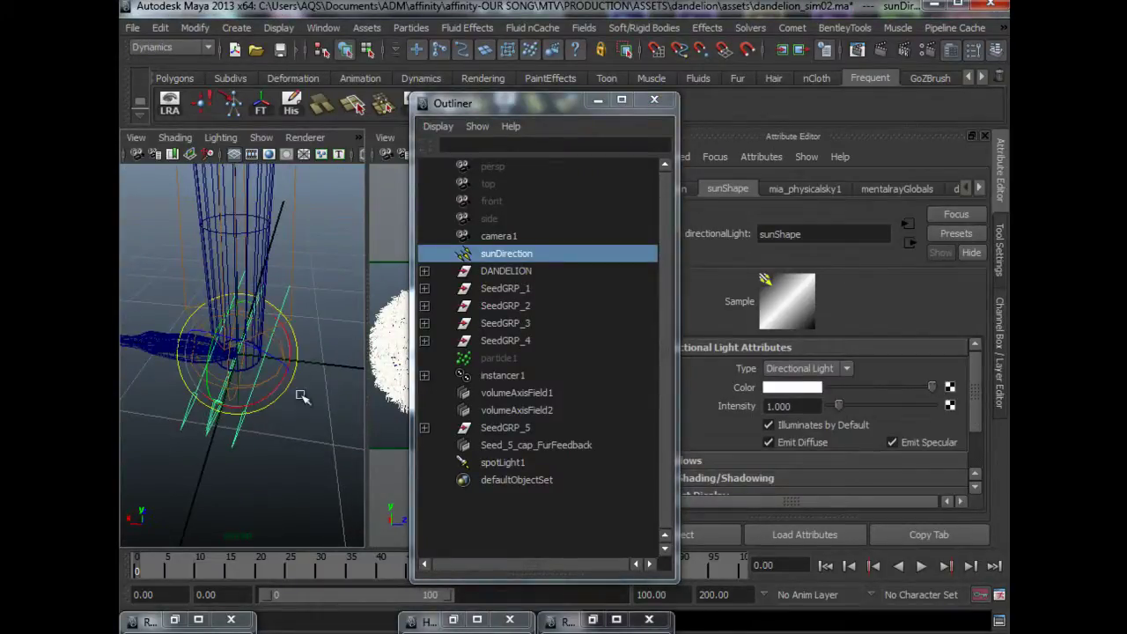
pyautogui.moveTo(261, 377)
pyautogui.keyDown('alt'); pyautogui.mouseDown()
pyautogui.moveTo(239, 382)
pyautogui.moveTo(253, 293)
pyautogui.moveTo(255, 375)
pyautogui.moveTo(193, 308)
pyautogui.moveTo(288, 340)
pyautogui.moveTo(257, 264)
pyautogui.moveTo(264, 382)
pyautogui.mouseUp(); pyautogui.keyUp('alt')
pyautogui.keyDown('alt'); pyautogui.moveTo(261, 295); pyautogui.dragTo(270, 429); pyautogui.keyUp('alt')
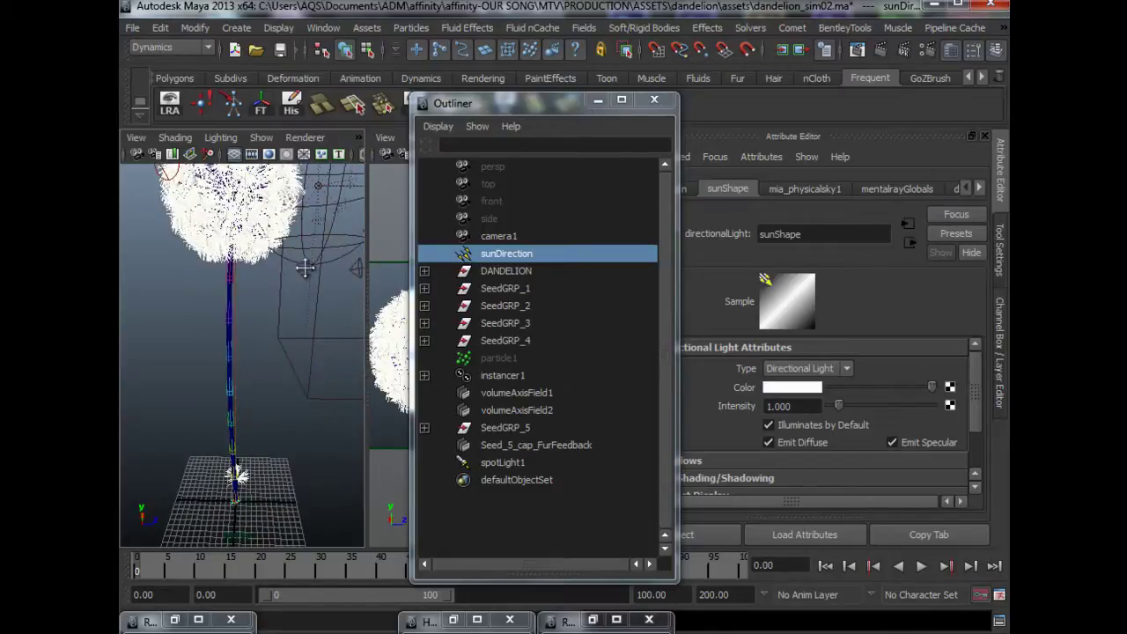
pyautogui.keyDown('alt'); pyautogui.moveTo(302, 261); pyautogui.dragTo(299, 294); pyautogui.keyUp('alt')
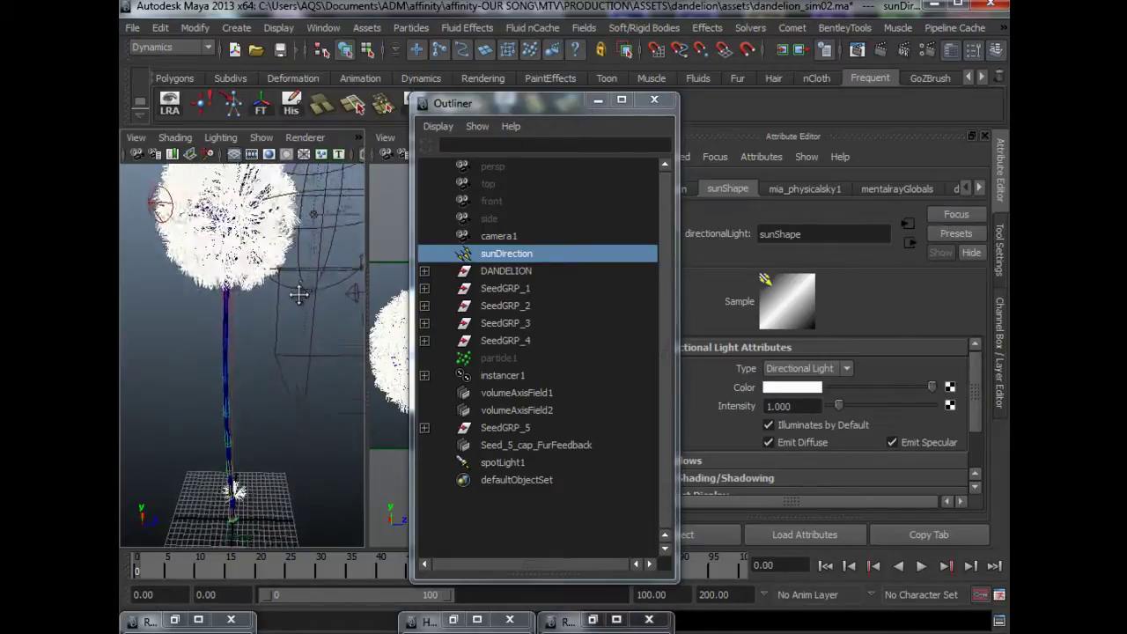
pyautogui.click(597, 99)
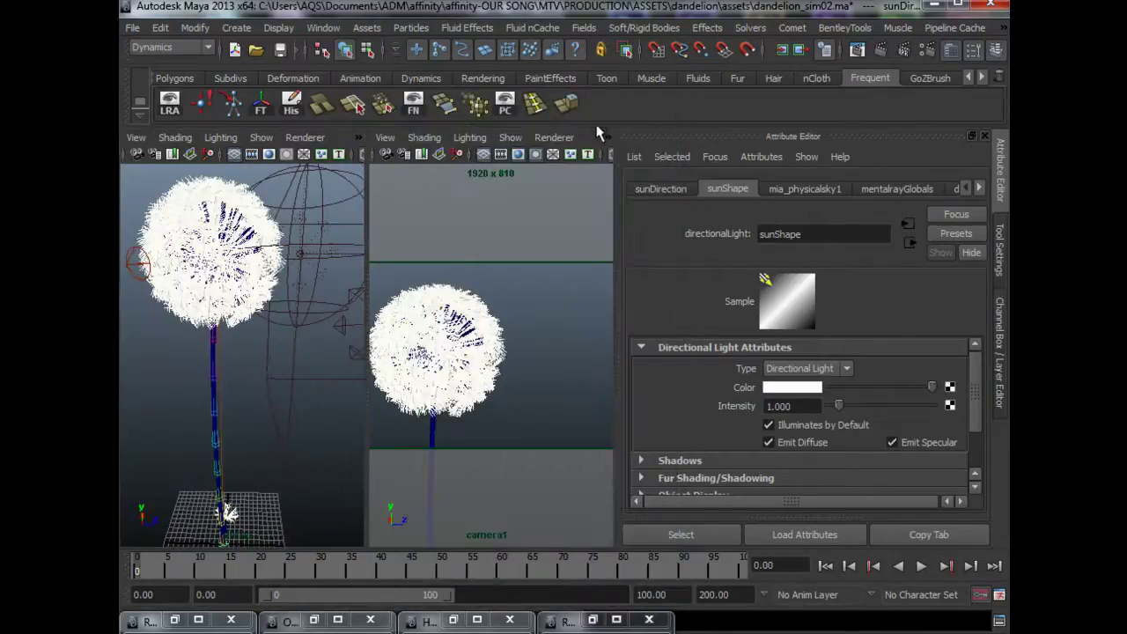
# - Bring up the Render View and place its window clear of the main toolbar
pyautogui.click(853, 51)
pyautogui.click(212, 42)
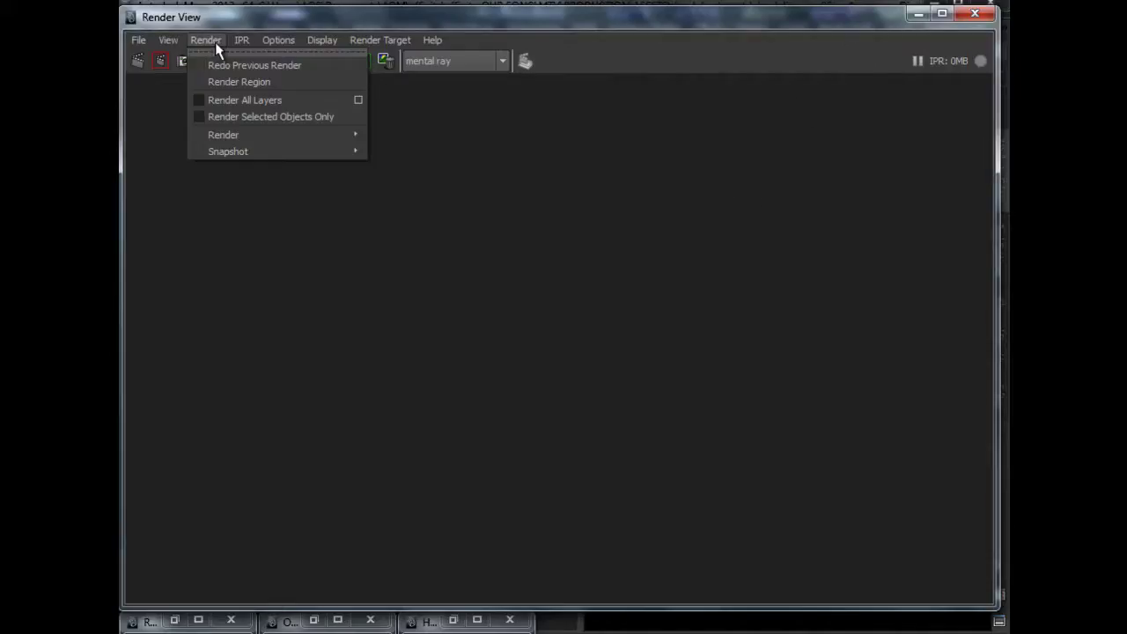
pyautogui.click(218, 45)
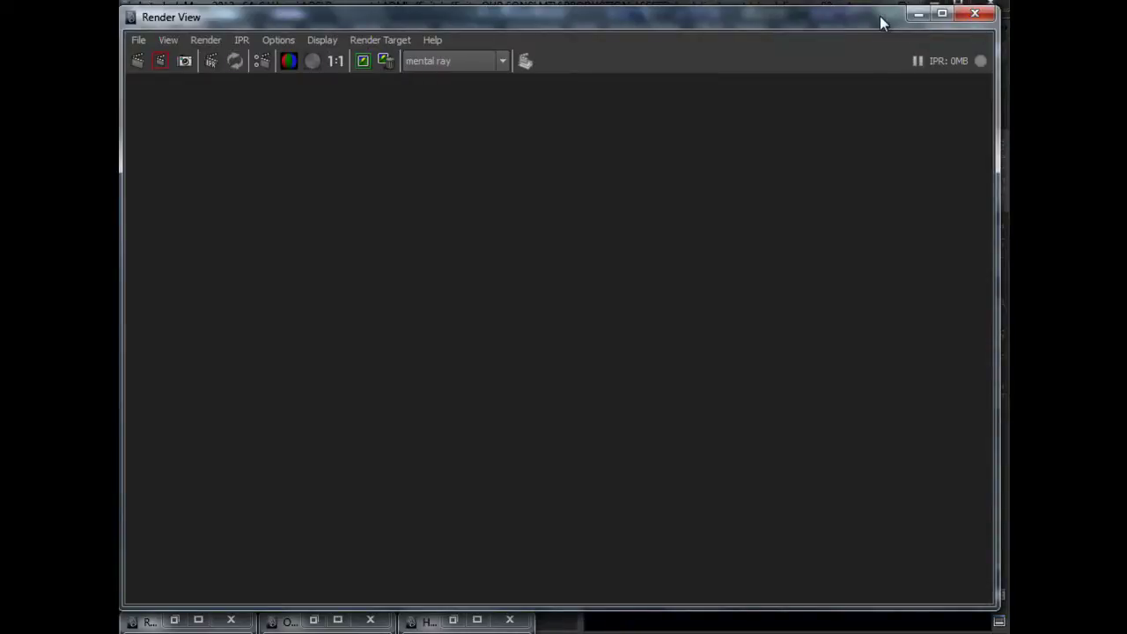
pyautogui.moveTo(880, 20); pyautogui.dragTo(881, 23)
pyautogui.moveTo(1000, 11); pyautogui.dragTo(868, 111)
# - Set the Default Output Profile to sRGB in the Color Management section of the common render settings
pyautogui.click(931, 47)
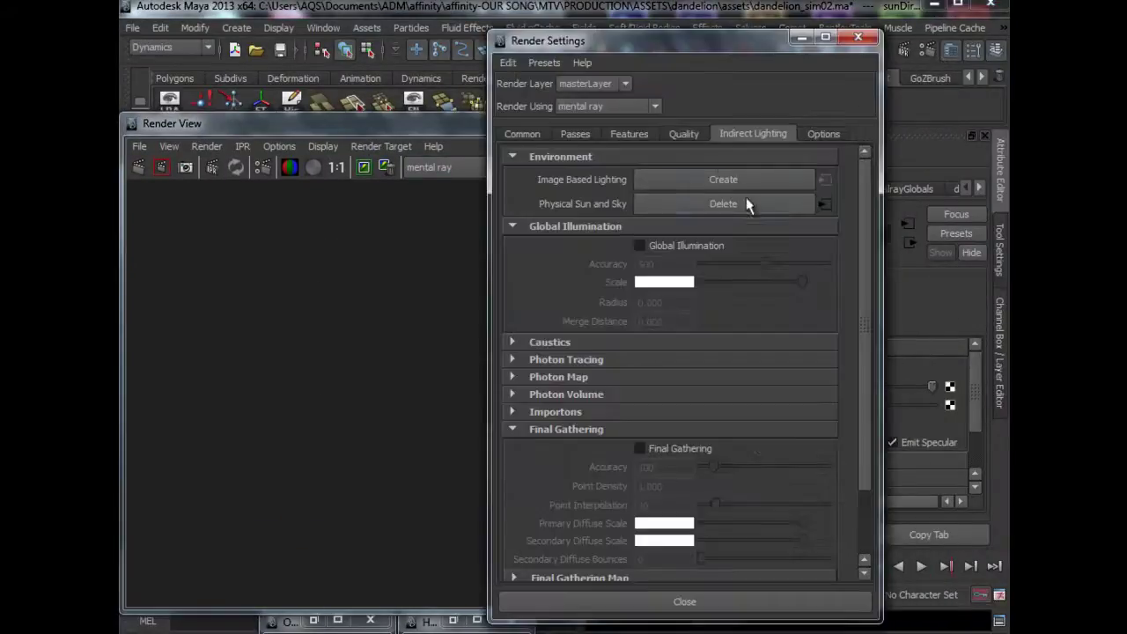
pyautogui.click(523, 134)
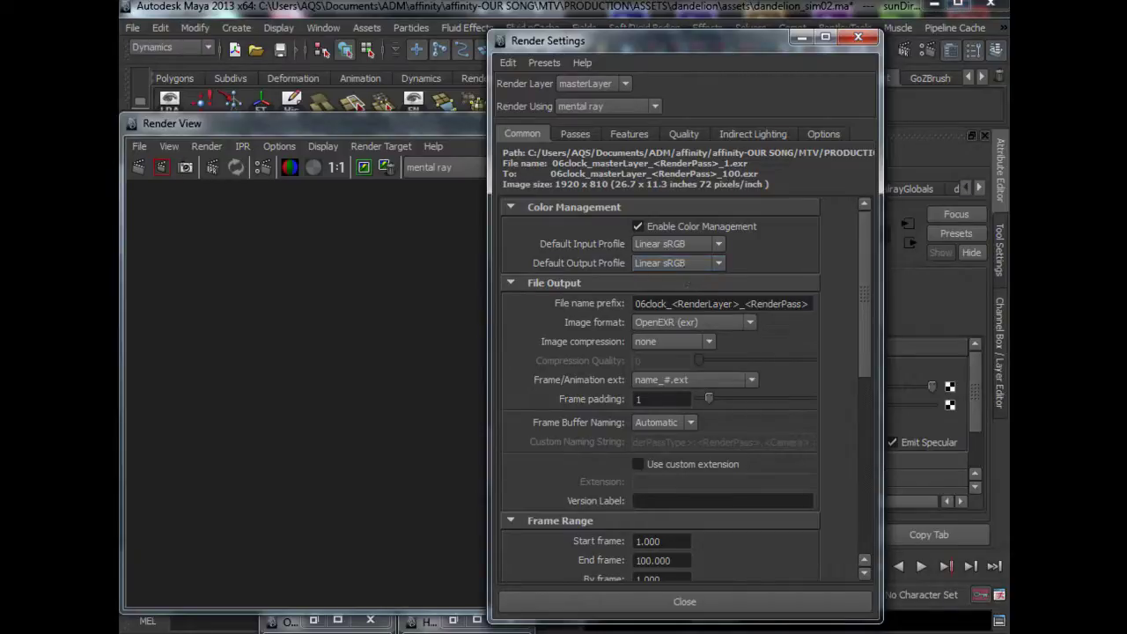
pyautogui.click(659, 263)
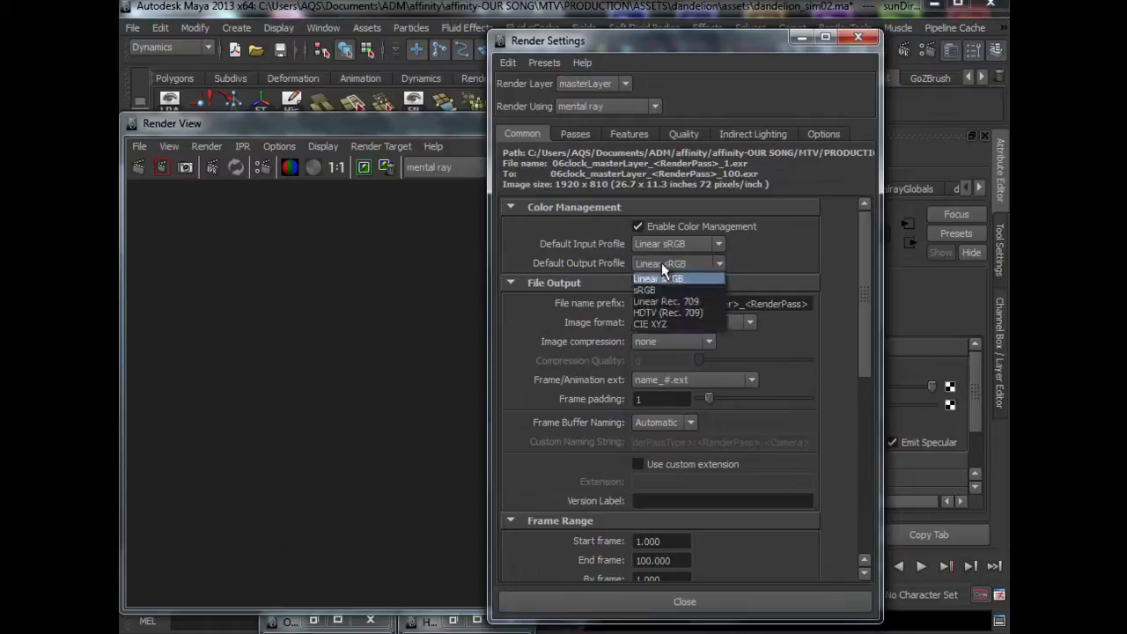
pyautogui.click(653, 290)
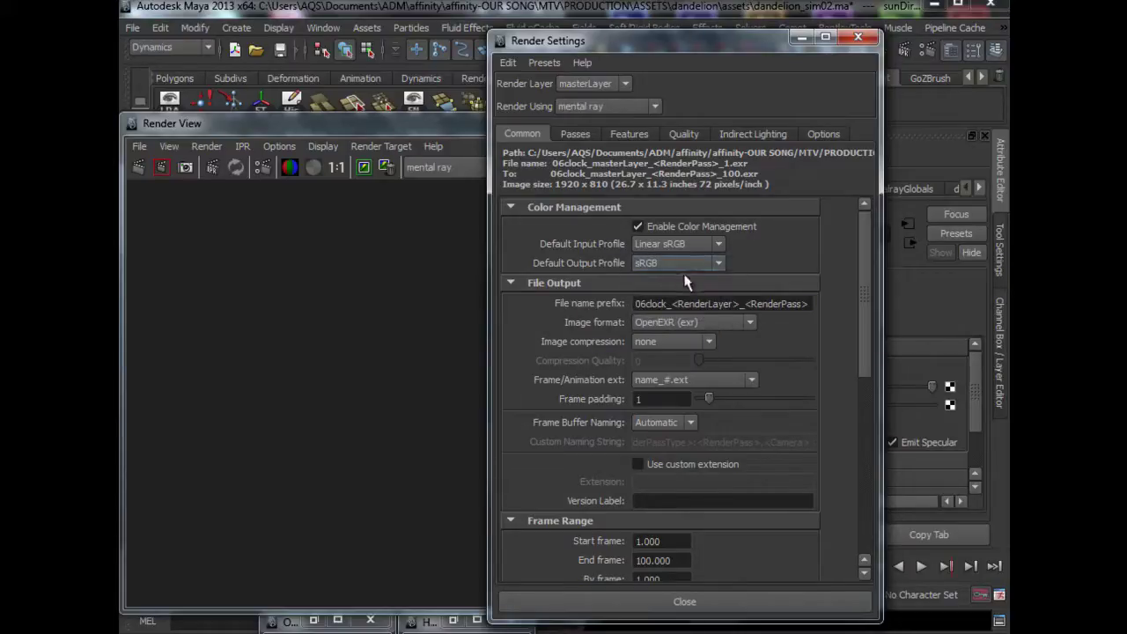
# - Inspect the rendered dandelion frame at actual size, viewing its alpha channel and returning to the RGB display
pyautogui.doubleClick(366, 122)
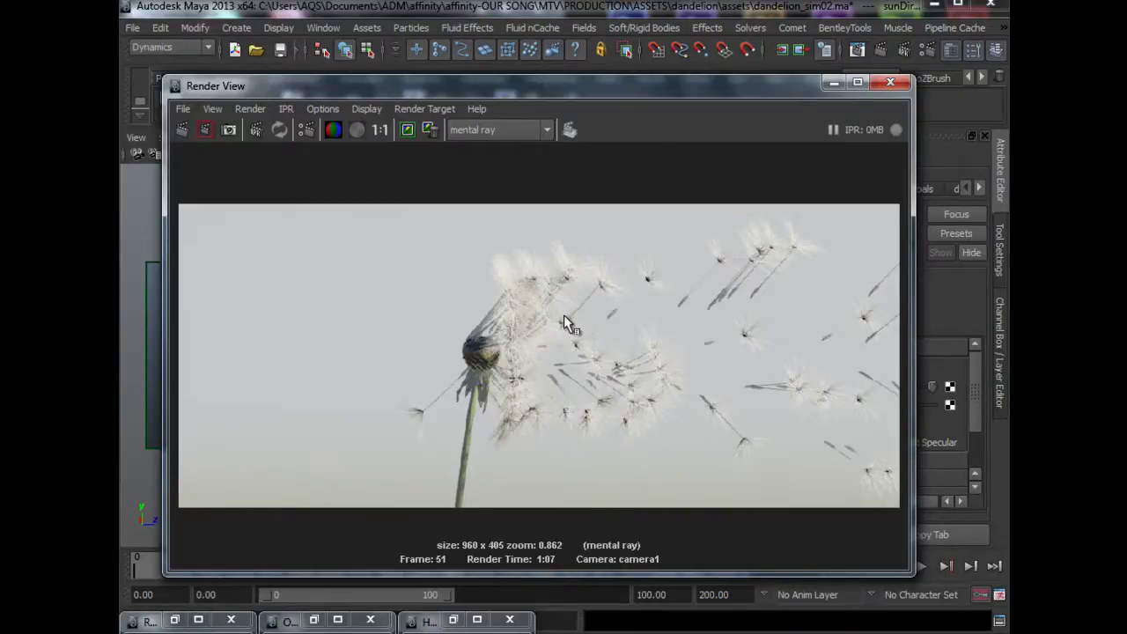
pyautogui.click(387, 132)
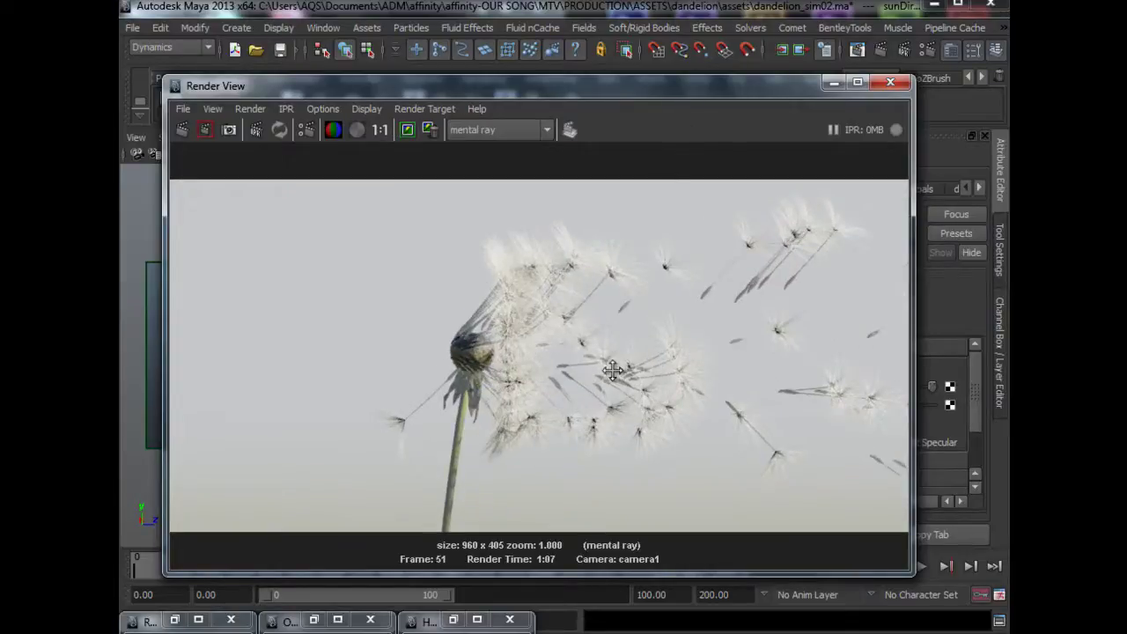
pyautogui.keyDown('alt'); pyautogui.moveTo(611, 369); pyautogui.dragTo(507, 376, button='middle'); pyautogui.keyUp('alt')
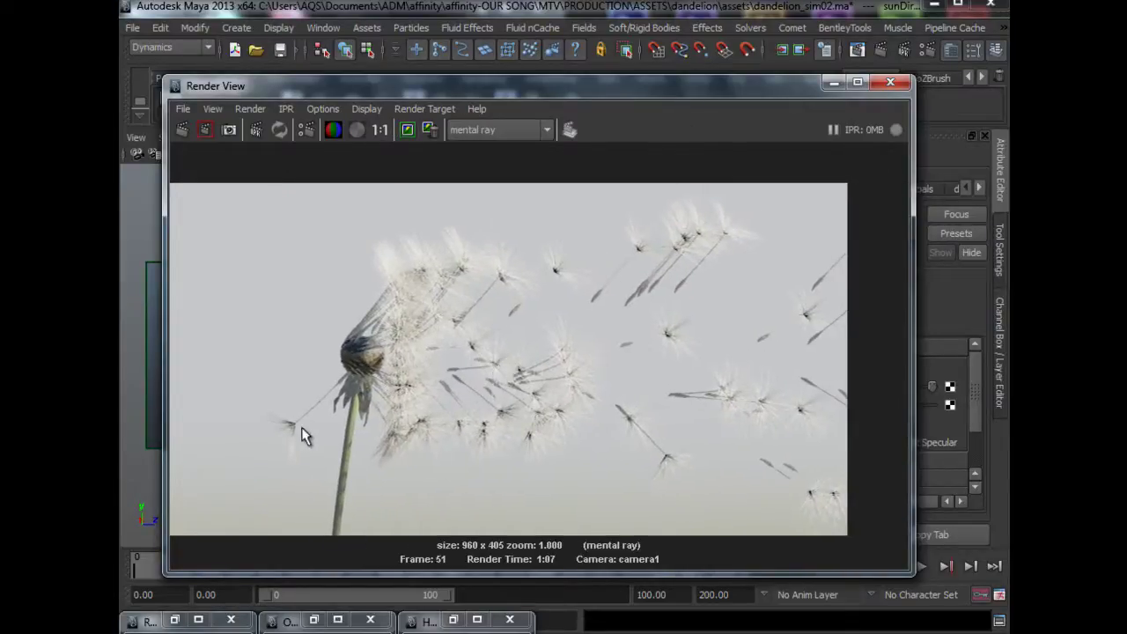
pyautogui.click(357, 130)
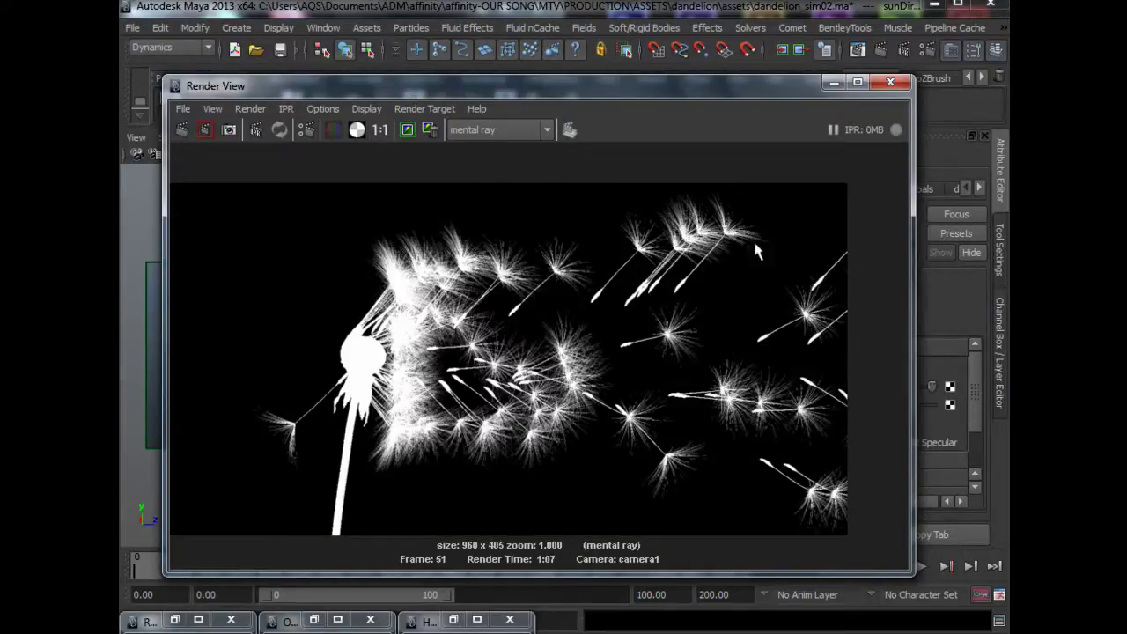
pyautogui.click(334, 129)
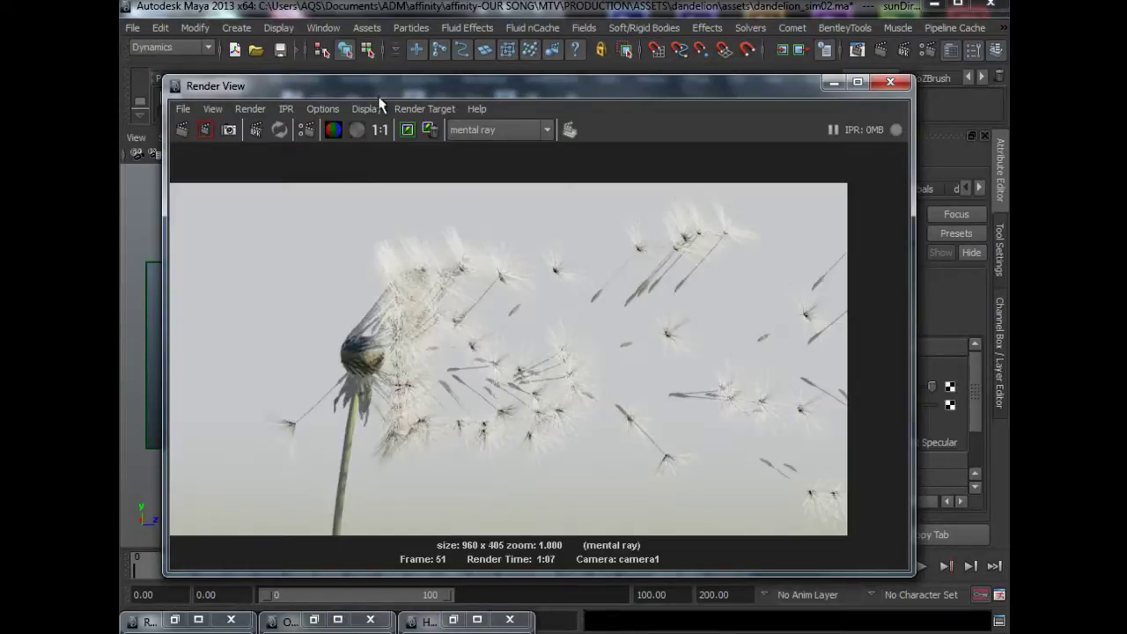
pyautogui.moveTo(384, 91); pyautogui.dragTo(474, 121)
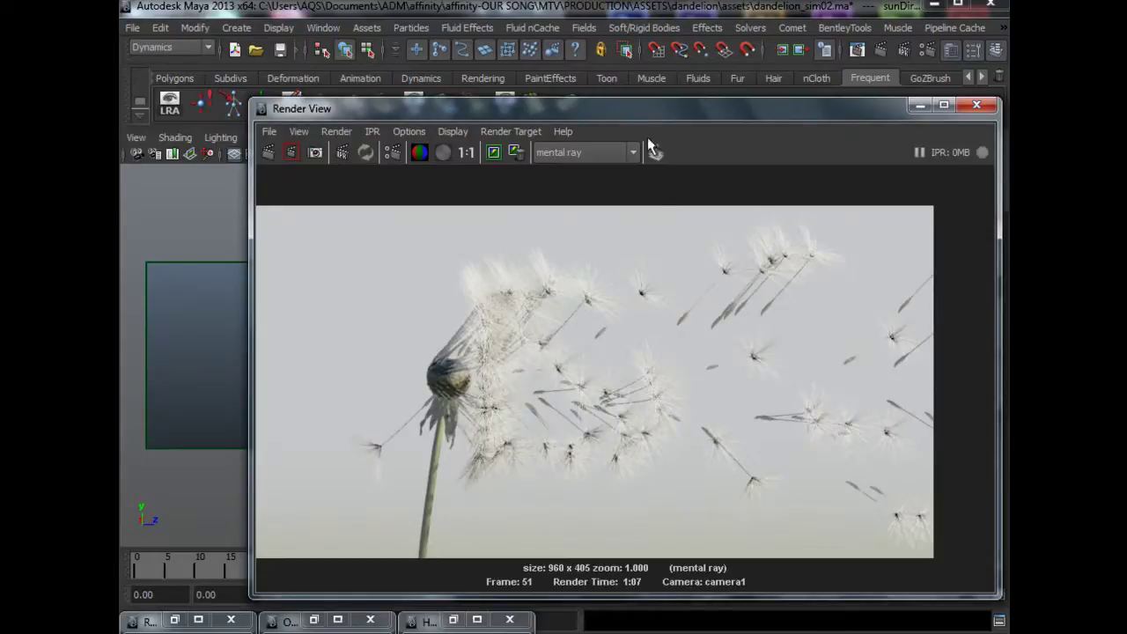
pyautogui.moveTo(559, 113); pyautogui.dragTo(577, 144)
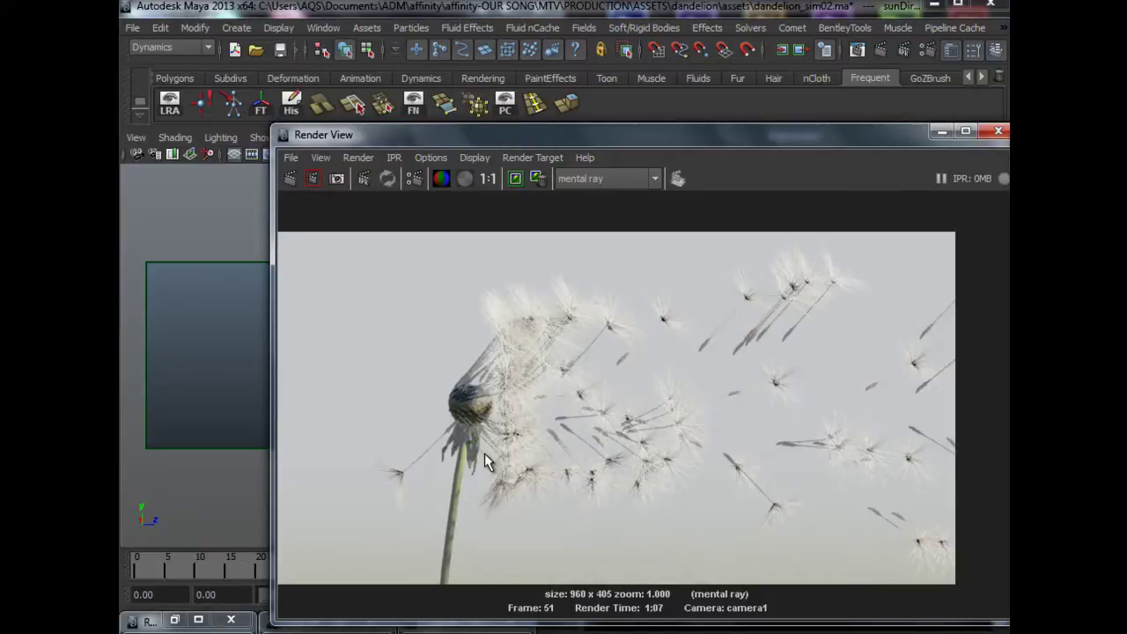
pyautogui.moveTo(517, 136); pyautogui.dragTo(468, 141)
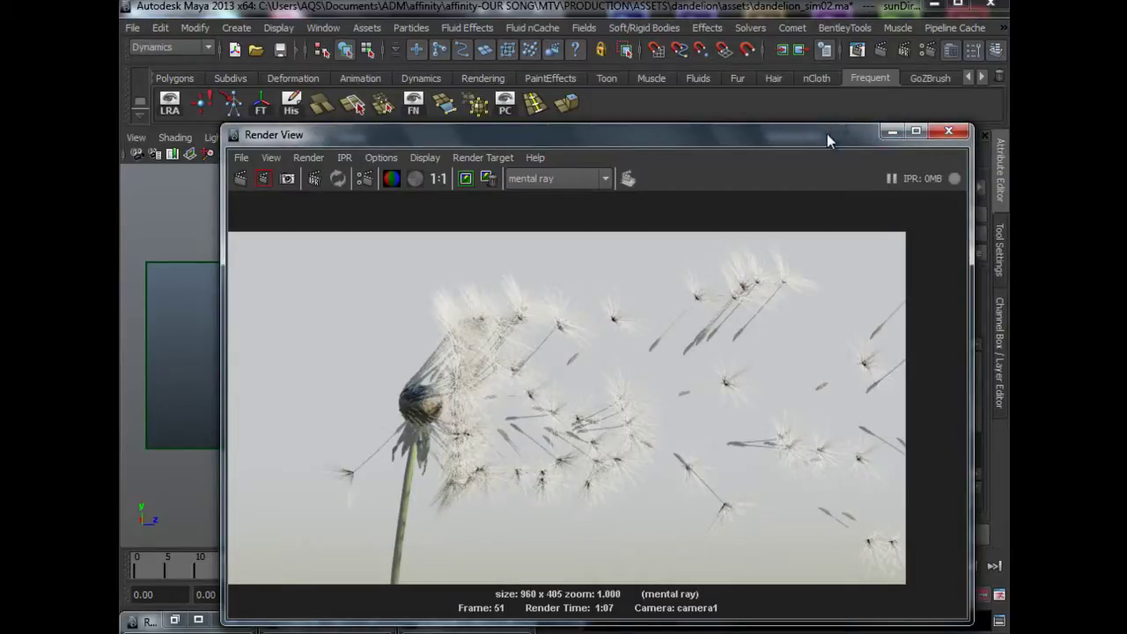
pyautogui.moveTo(822, 133); pyautogui.dragTo(809, 126)
# - Review the mv2DToxik associated pass in the render settings and the 2D Motion Vector entry among the render passes that can be created
pyautogui.click(926, 50)
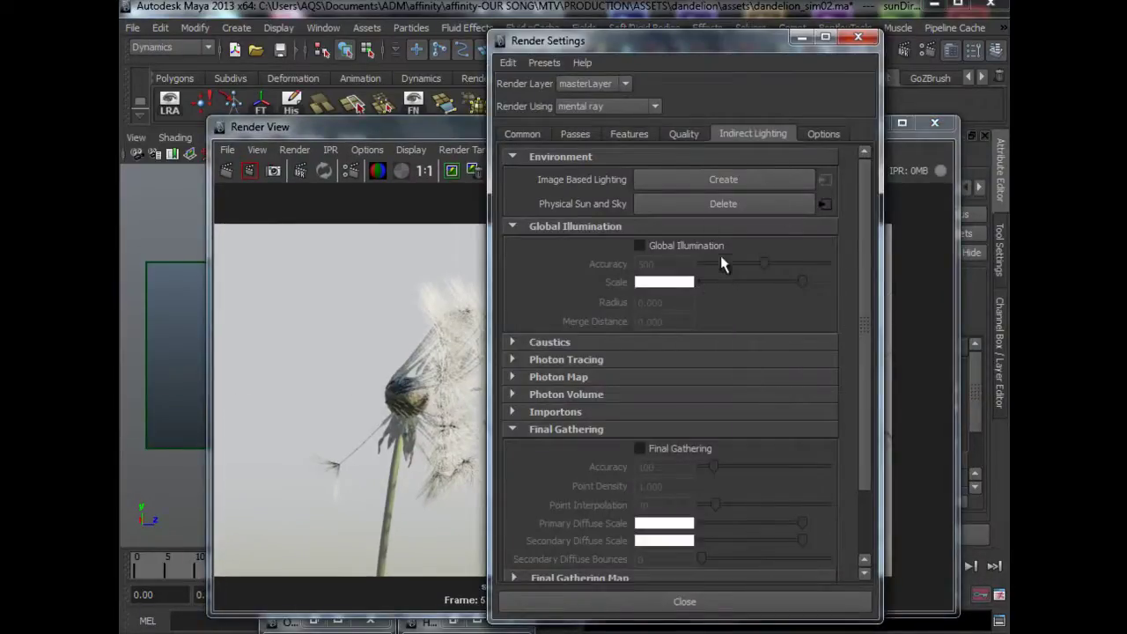
pyautogui.click(531, 136)
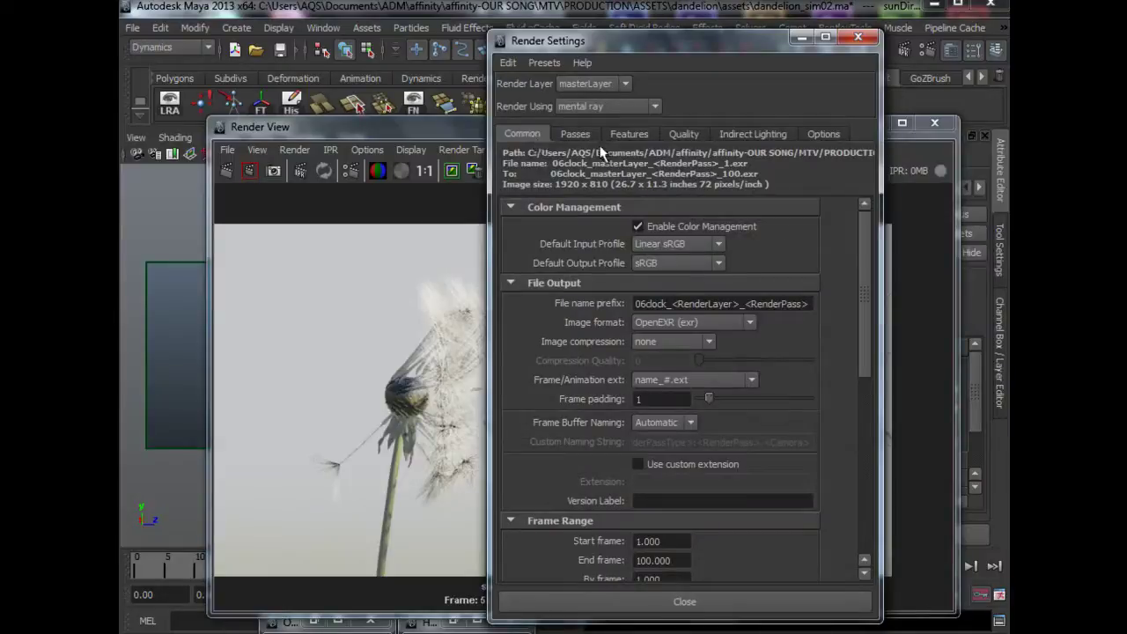
pyautogui.click(576, 135)
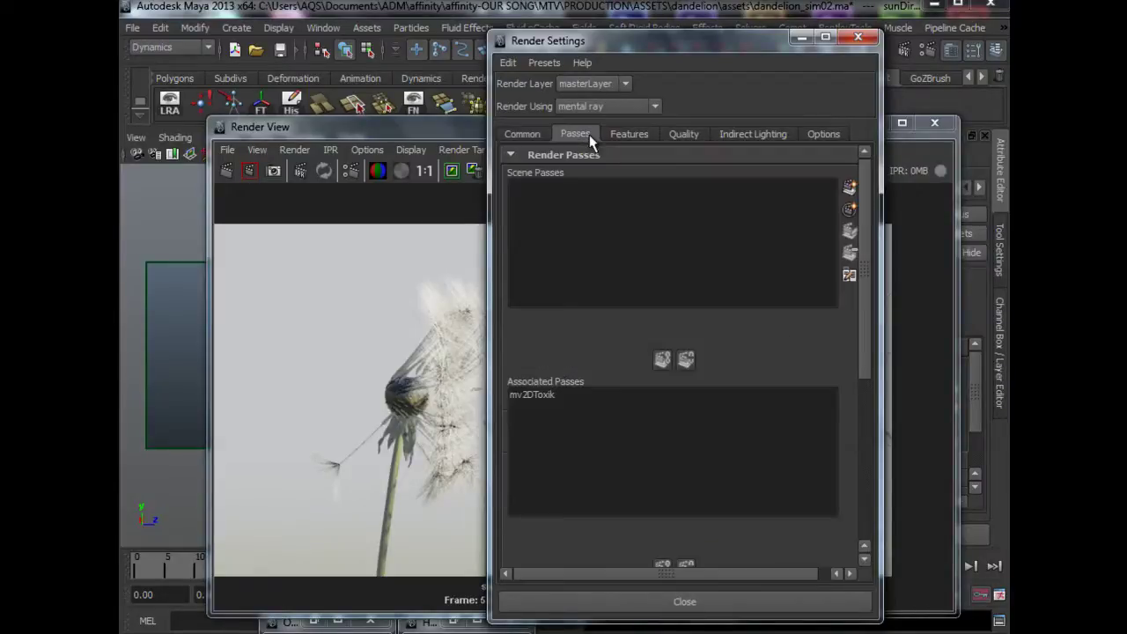
pyautogui.click(539, 398)
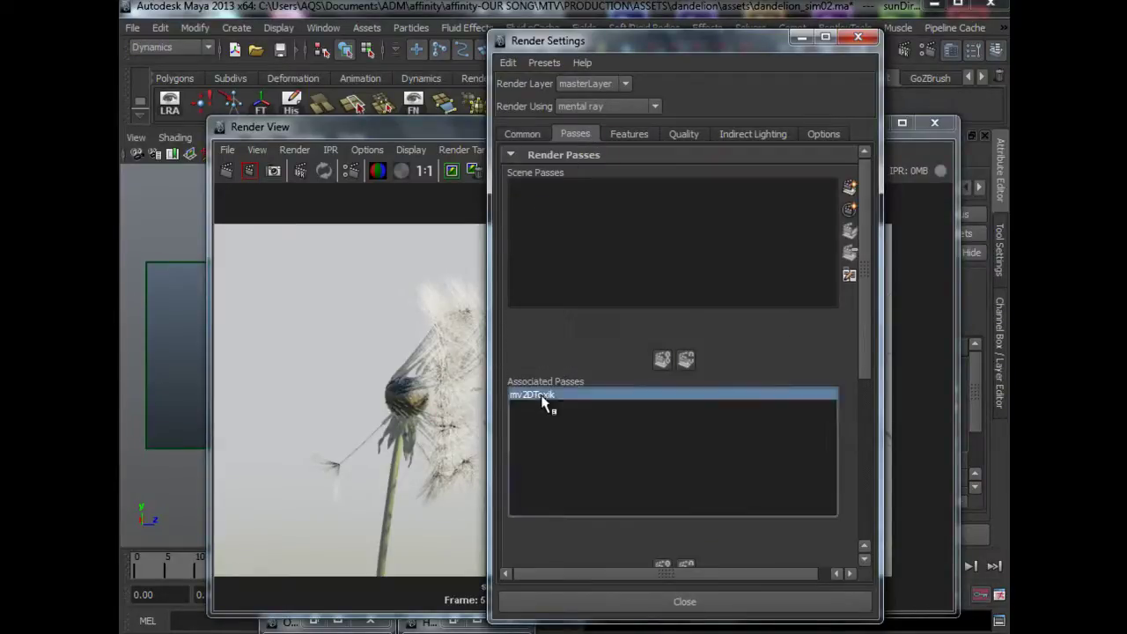
pyautogui.click(849, 186)
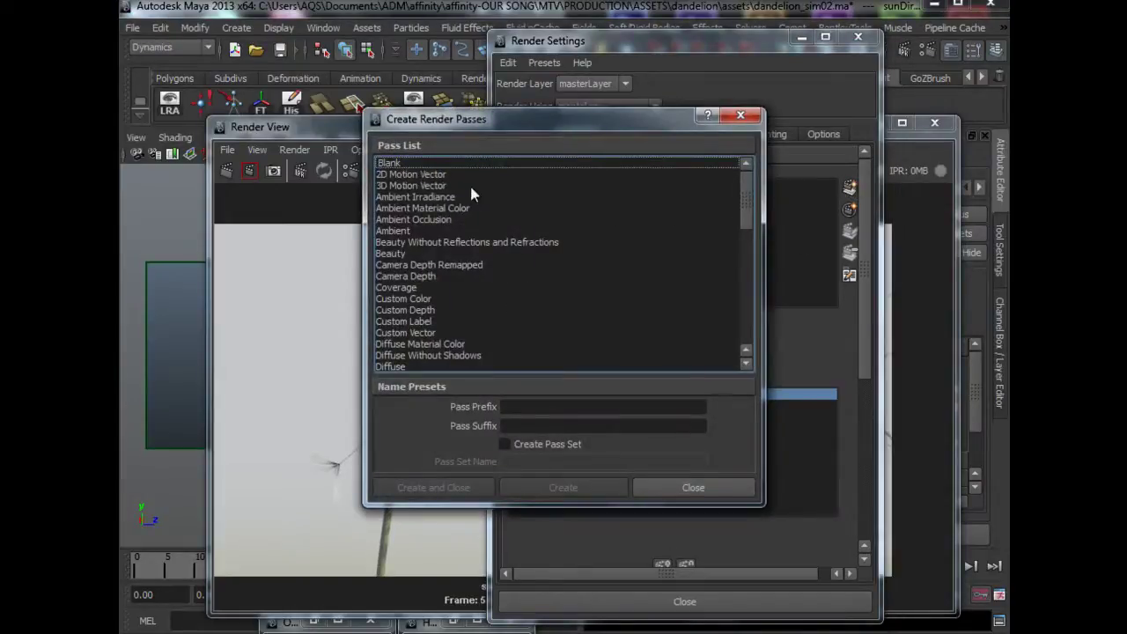
pyautogui.click(422, 175)
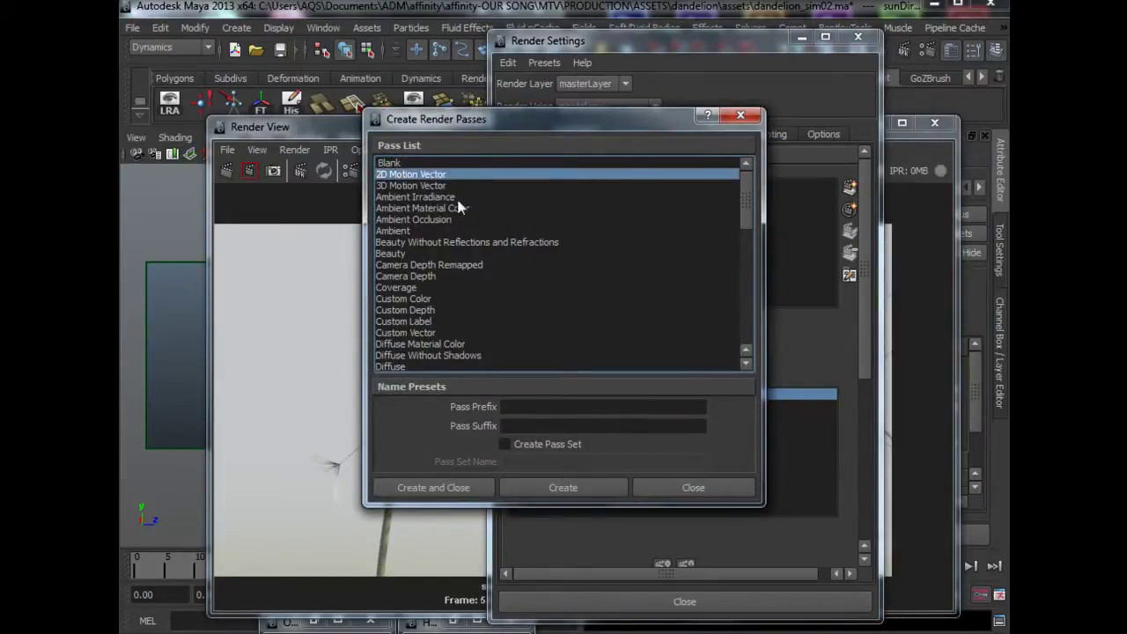
pyautogui.click(671, 488)
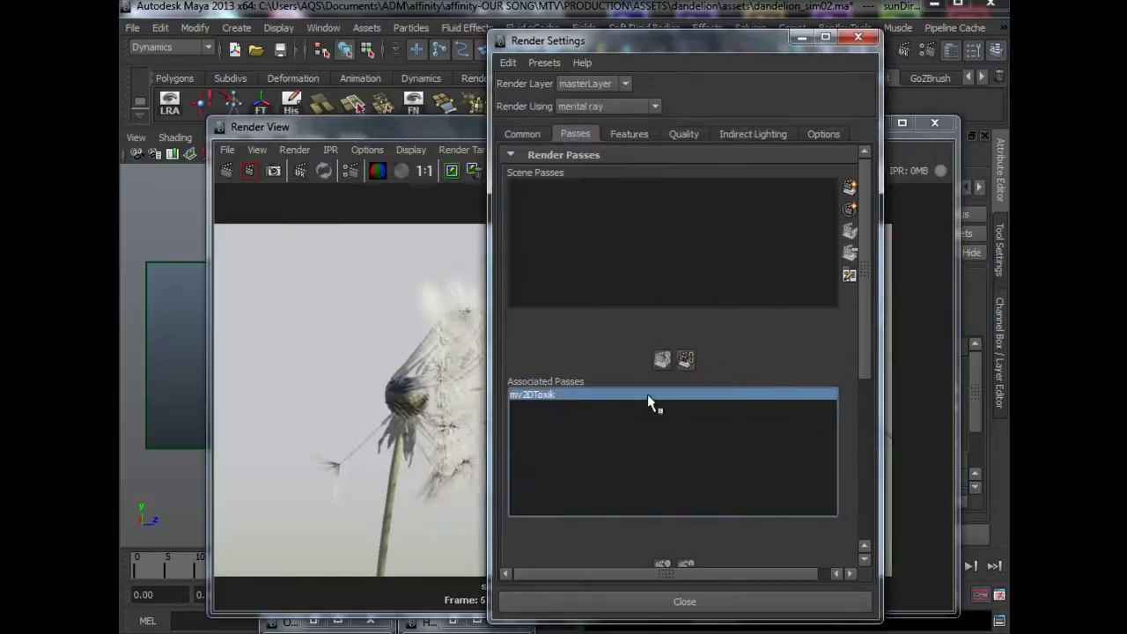
# - Keep the Raytrace/Scanline Quality sampling mode on Adaptive Sampling and set the Max Sample Level to 3
pyautogui.click(629, 137)
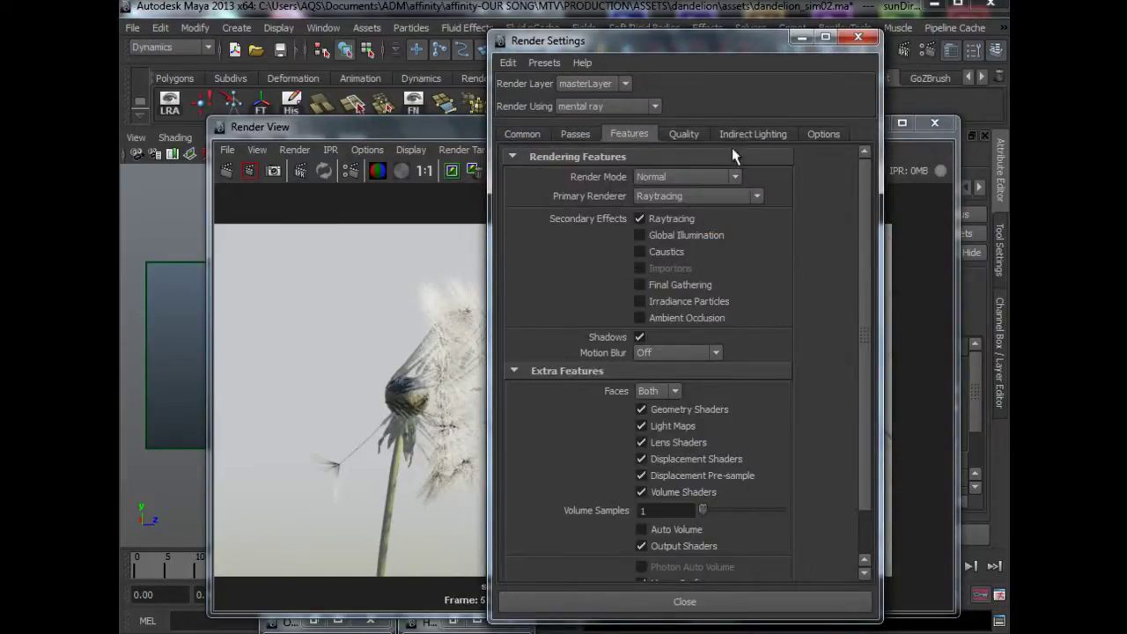
pyautogui.click(684, 135)
pyautogui.moveTo(862, 279); pyautogui.dragTo(834, 186)
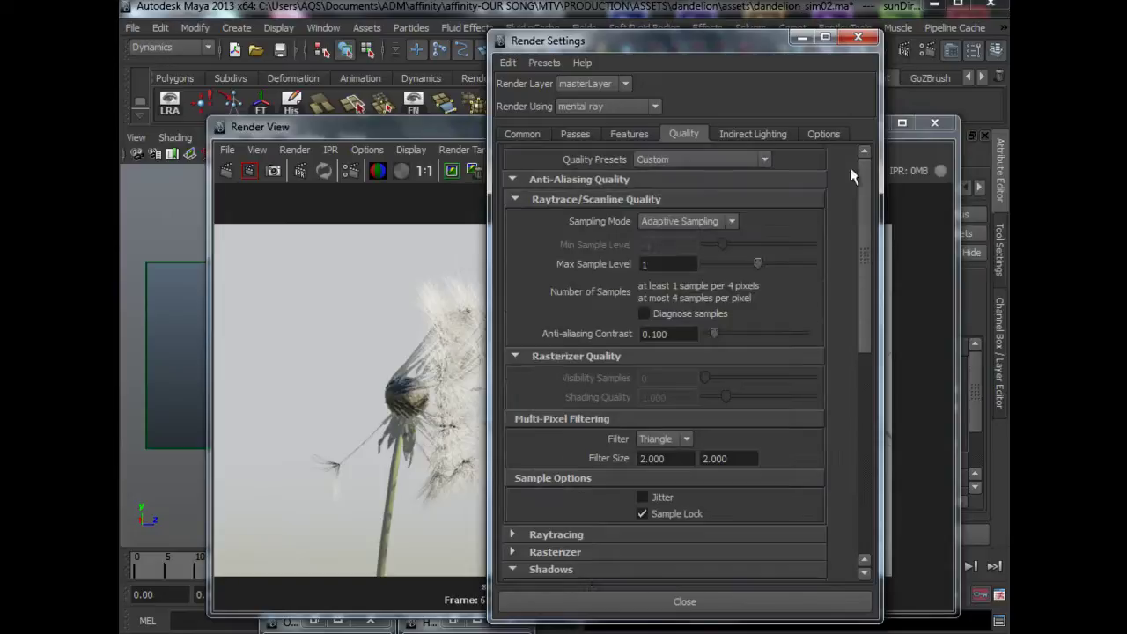
pyautogui.click(684, 221)
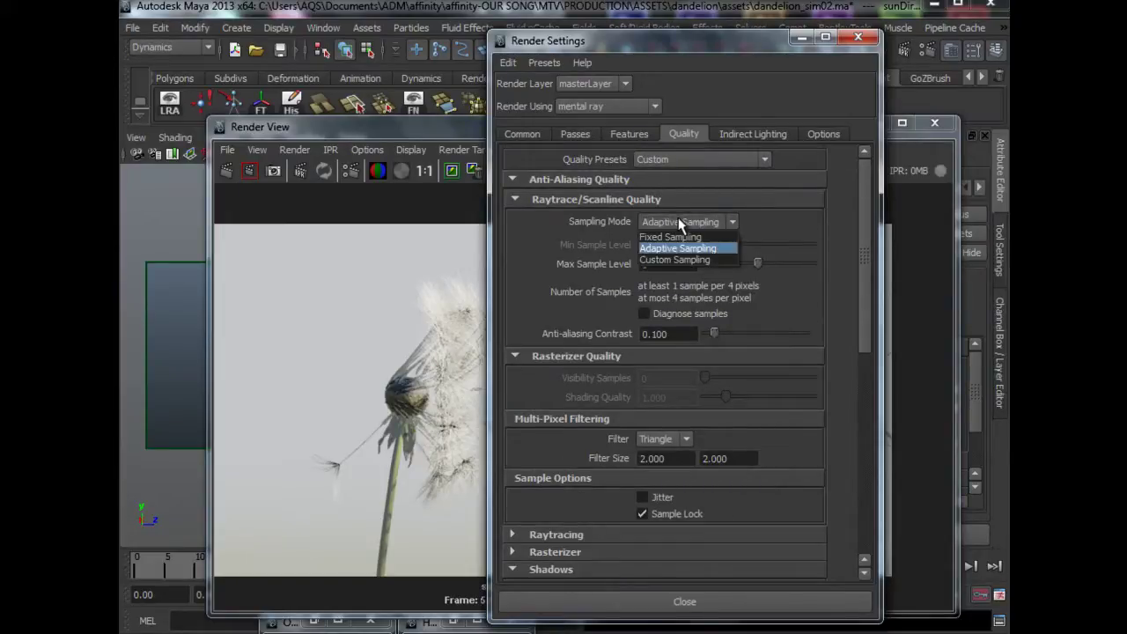
pyautogui.click(675, 249)
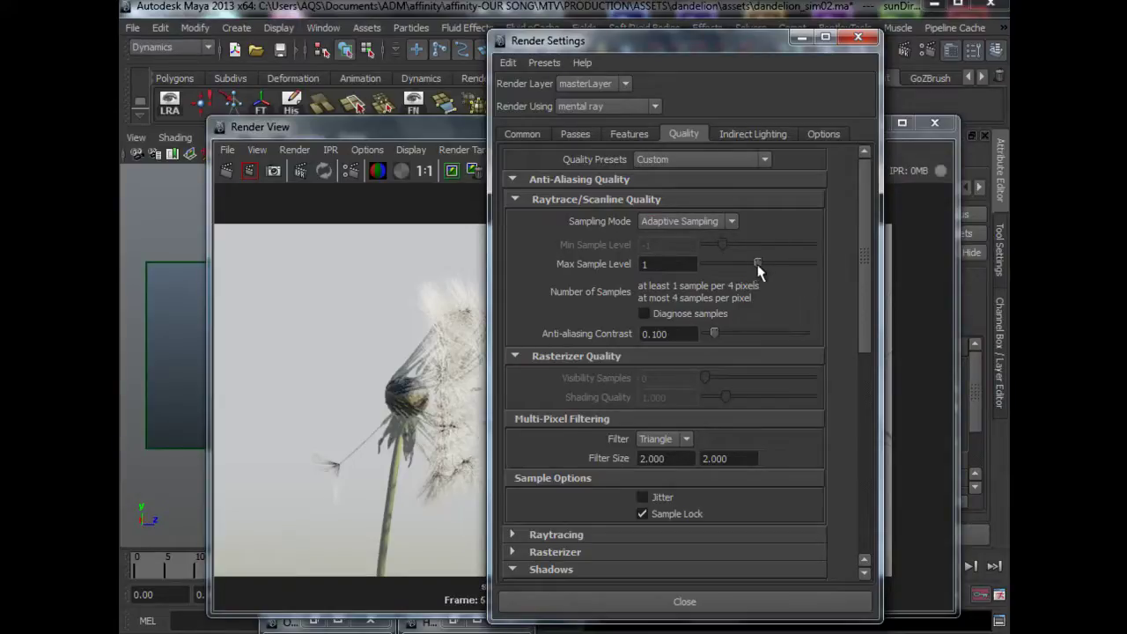
pyautogui.moveTo(758, 264); pyautogui.dragTo(777, 265)
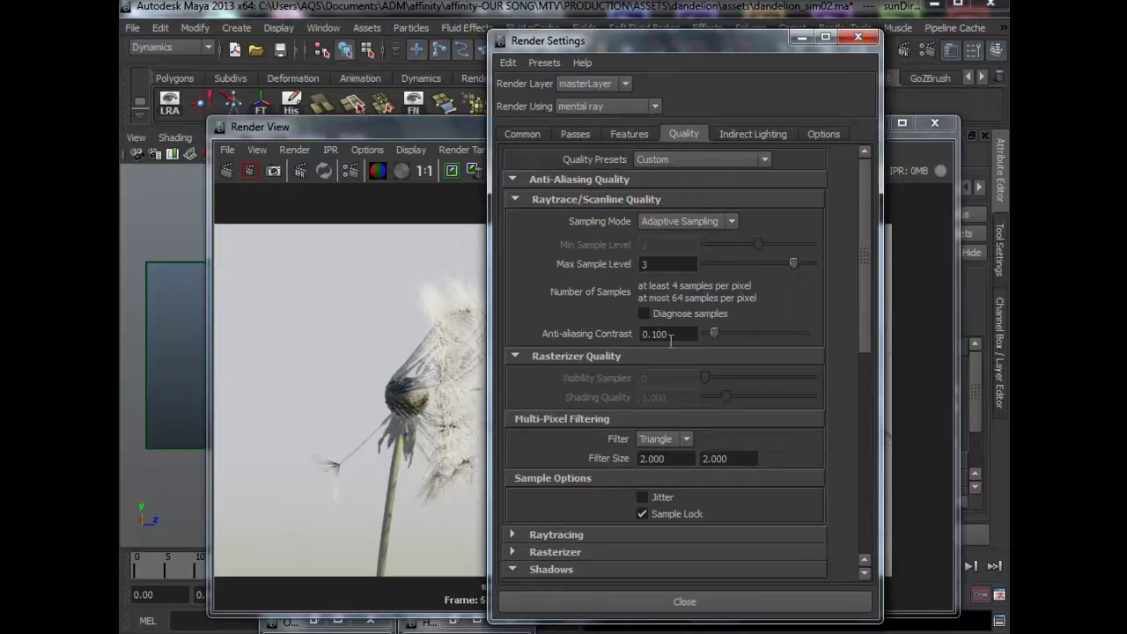
# - Set the Multi-Pixel Filtering filter to Mitchell in the mental ray quality settings
pyautogui.scroll(-3, 854, 317)
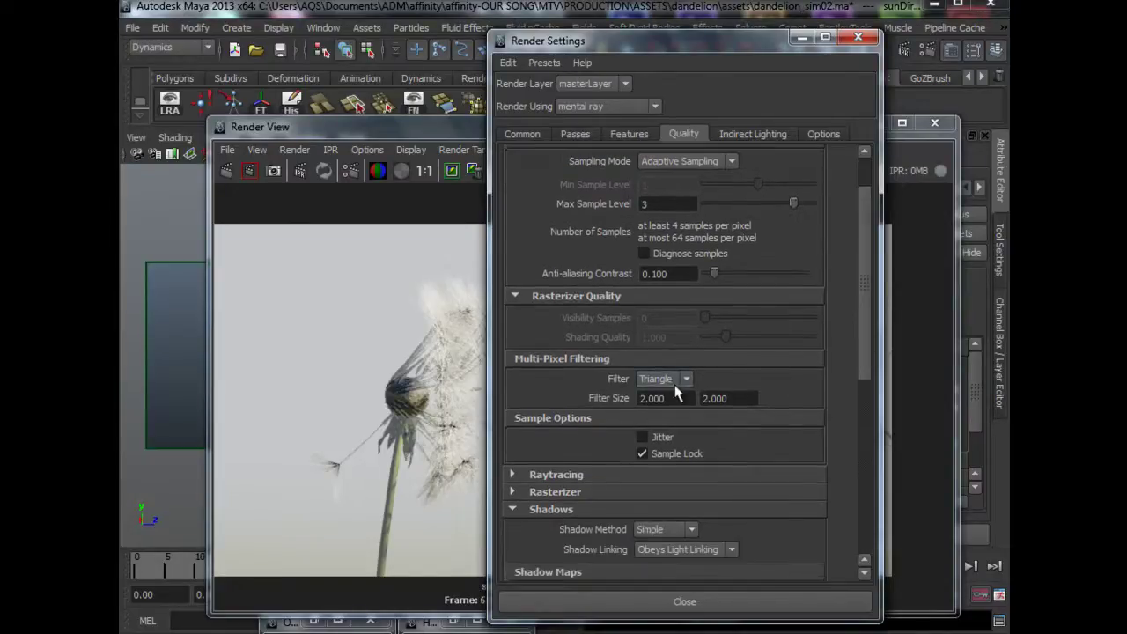
pyautogui.click(671, 385)
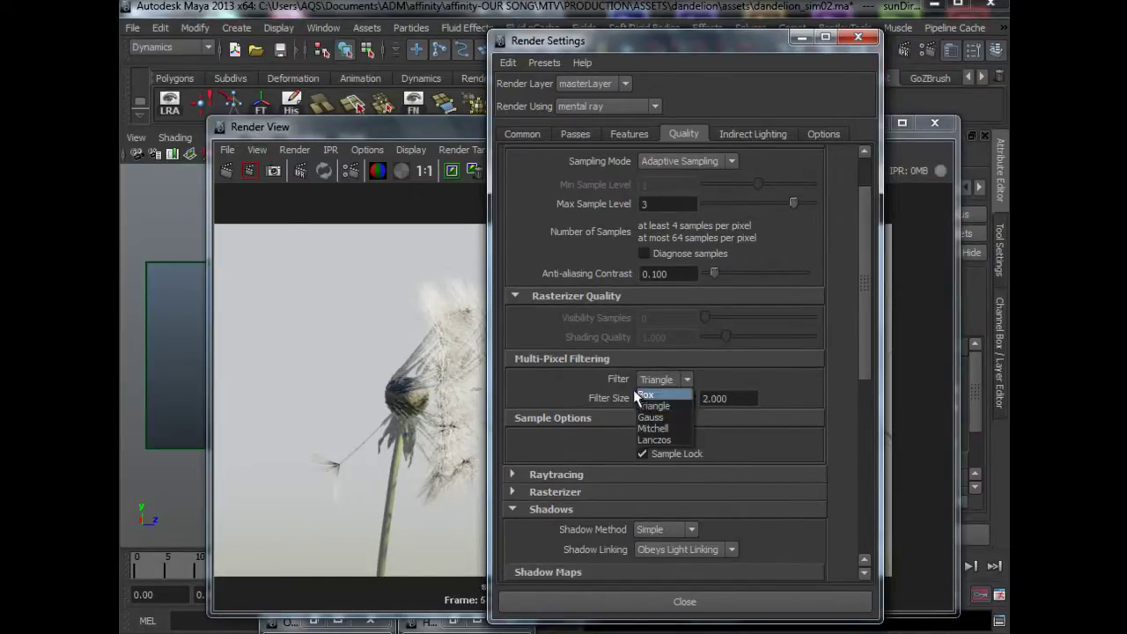
pyautogui.click(683, 427)
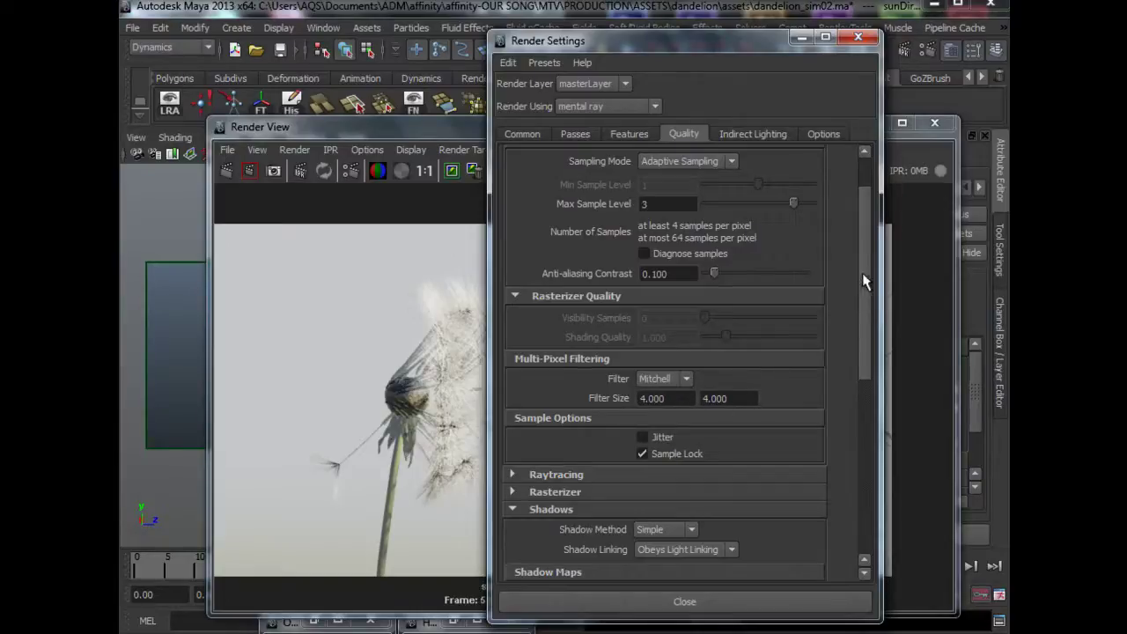
pyautogui.scroll(-3, 865, 283)
pyautogui.click(678, 315)
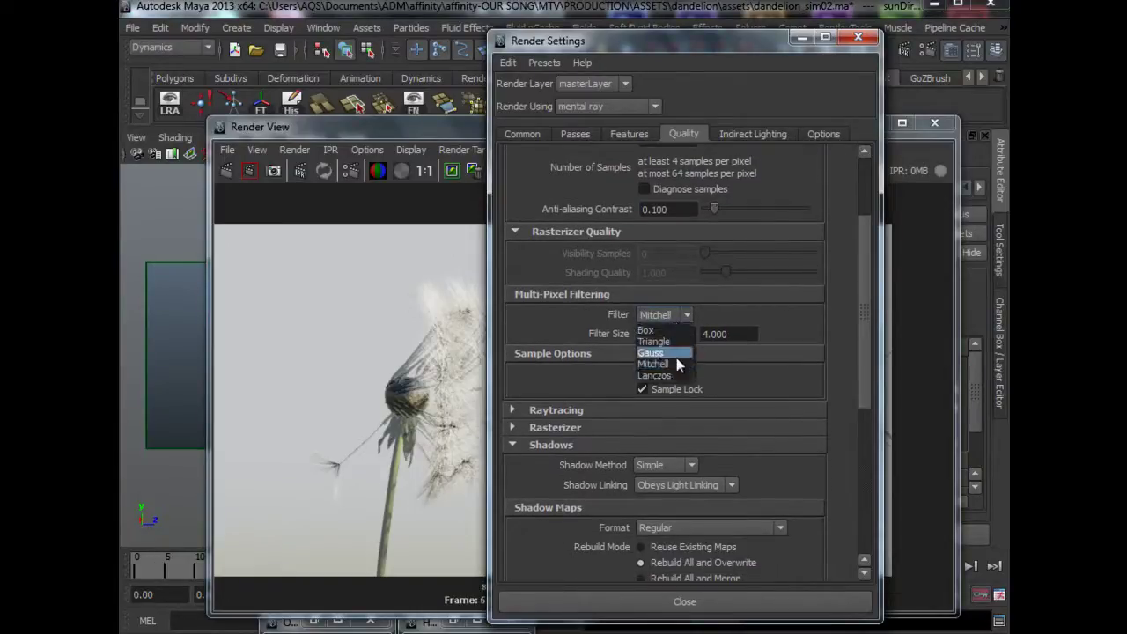
pyautogui.click(676, 360)
# - Expand the Raytracing section and review its reflection, refraction and trace depth values along with the Shadows and Motion Blur settings
pyautogui.moveTo(866, 308); pyautogui.dragTo(855, 353)
pyautogui.click(570, 320)
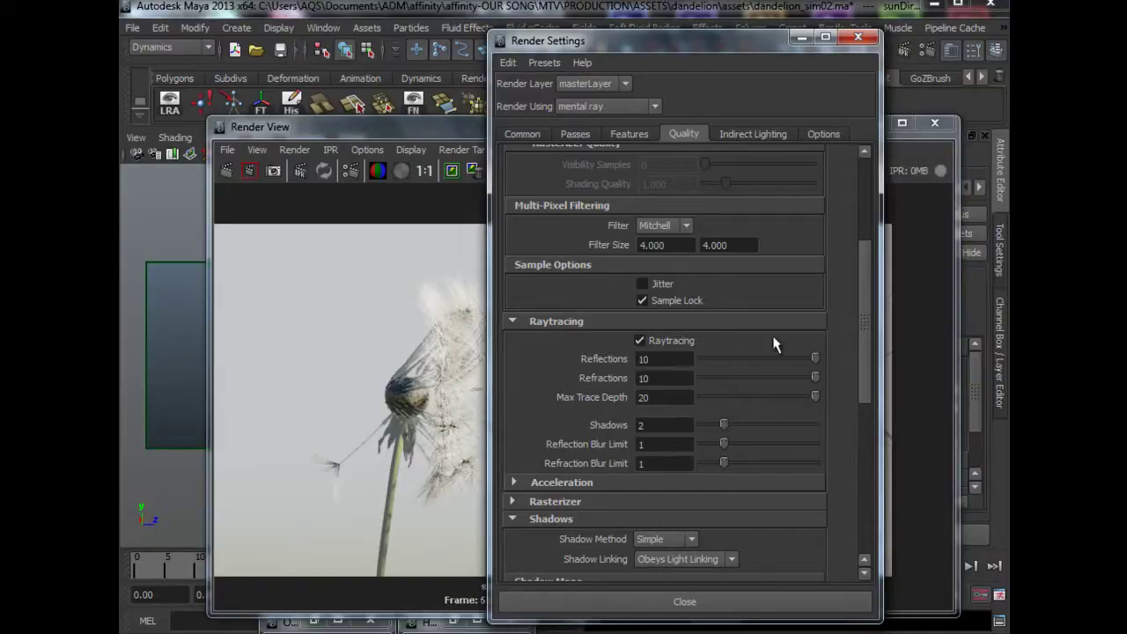
pyautogui.moveTo(871, 332); pyautogui.dragTo(859, 371)
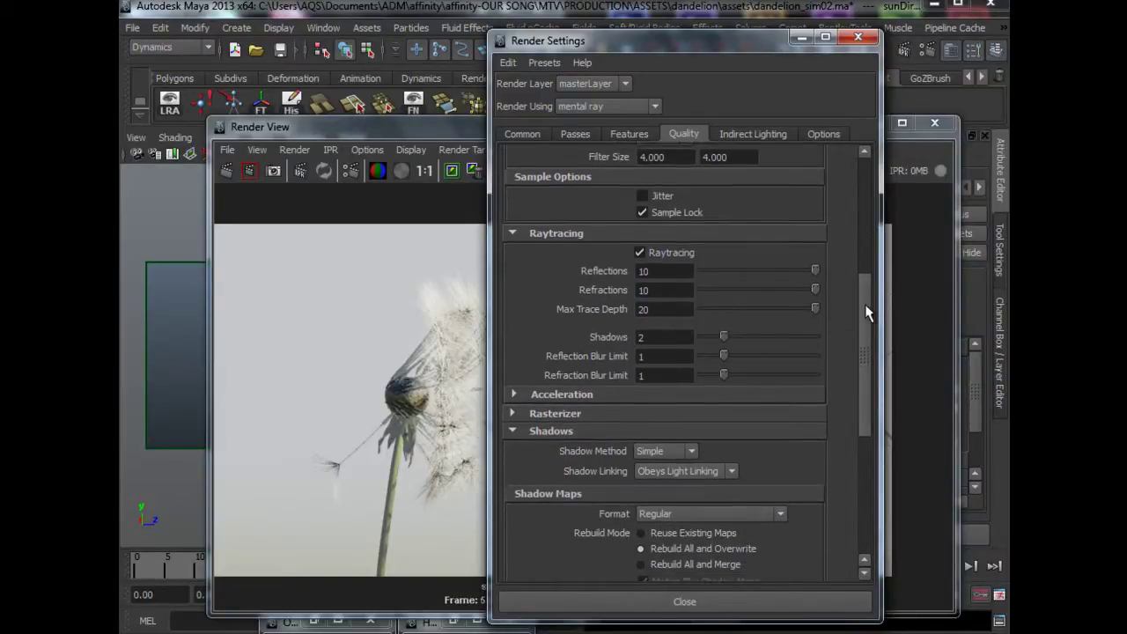
pyautogui.moveTo(867, 316); pyautogui.dragTo(834, 369)
pyautogui.moveTo(867, 403)
pyautogui.mouseDown()
pyautogui.moveTo(871, 459)
pyautogui.moveTo(861, 471)
pyautogui.moveTo(863, 309)
pyautogui.moveTo(864, 498)
pyautogui.mouseUp()
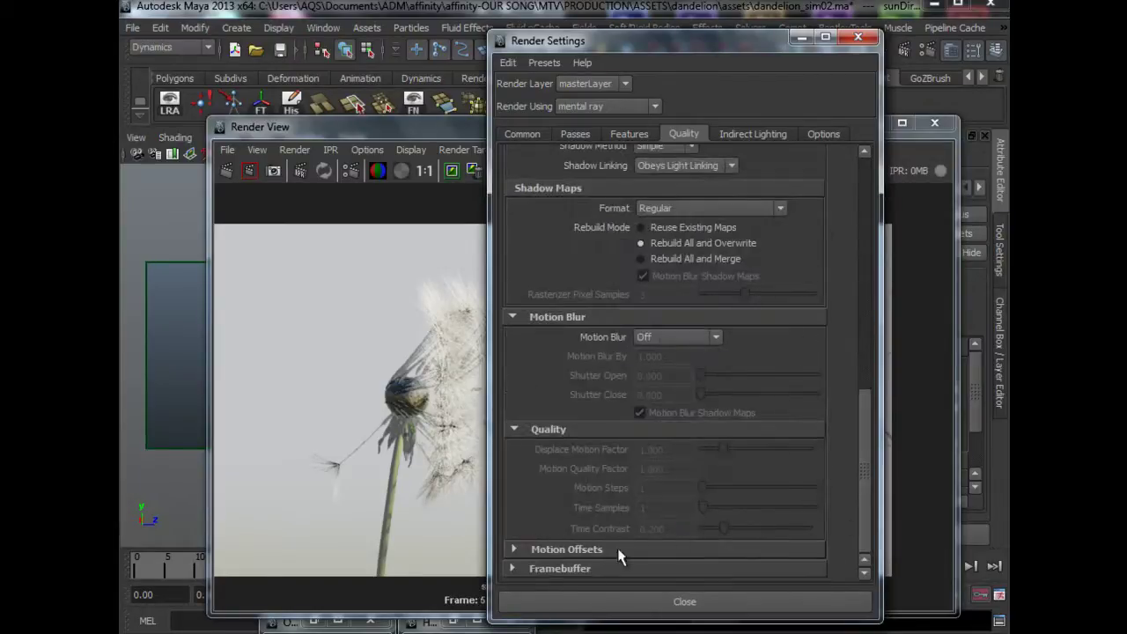
# - Expand the Framebuffer section and review the data type options, keeping RGBA (Float) 4x32 Bit
pyautogui.scroll(-3, 602, 564)
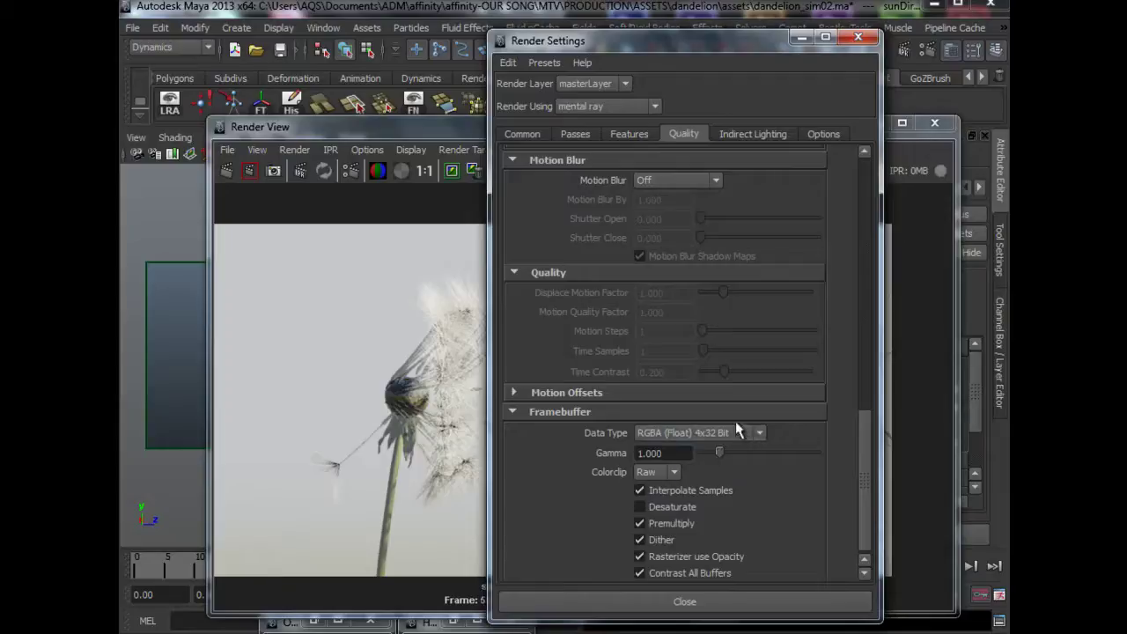
pyautogui.click(709, 432)
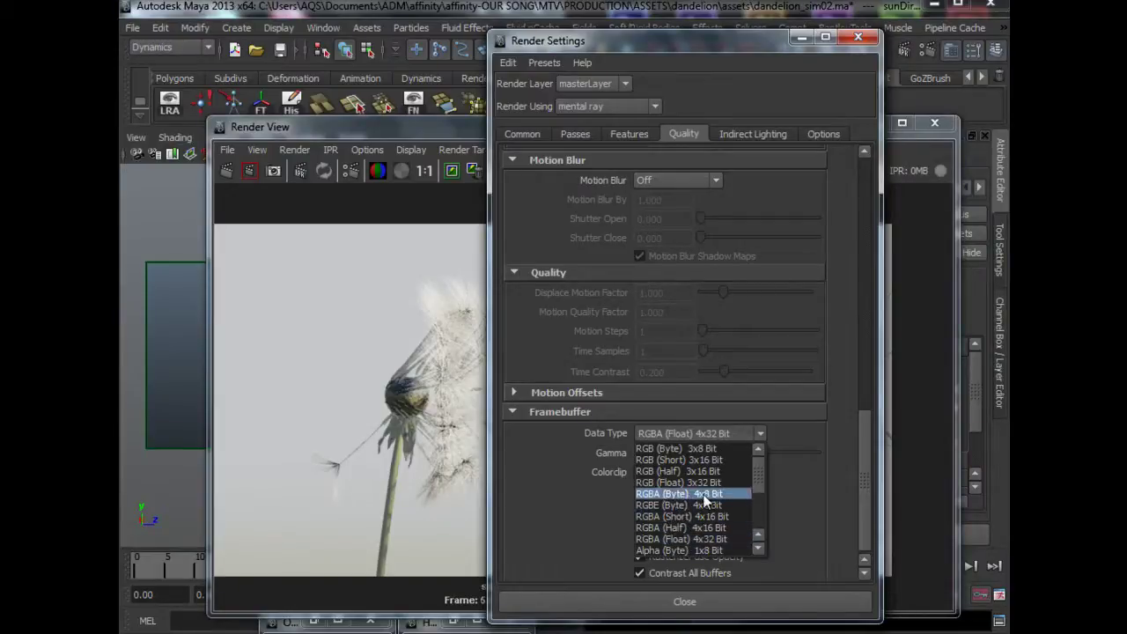
pyautogui.click(814, 501)
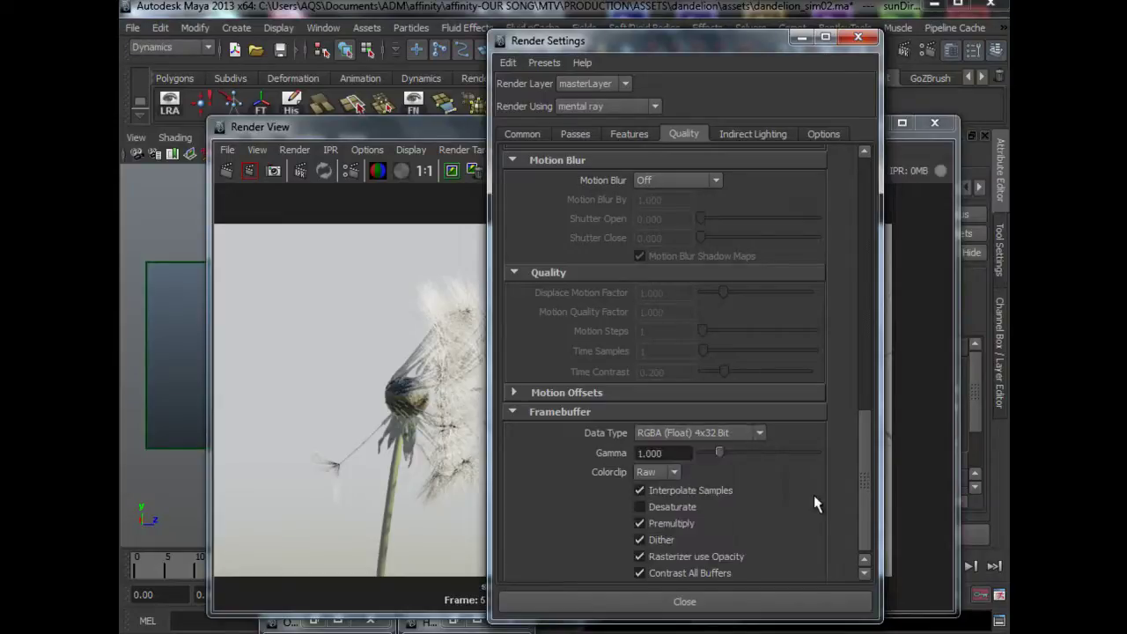
pyautogui.scroll(-1, 799, 519)
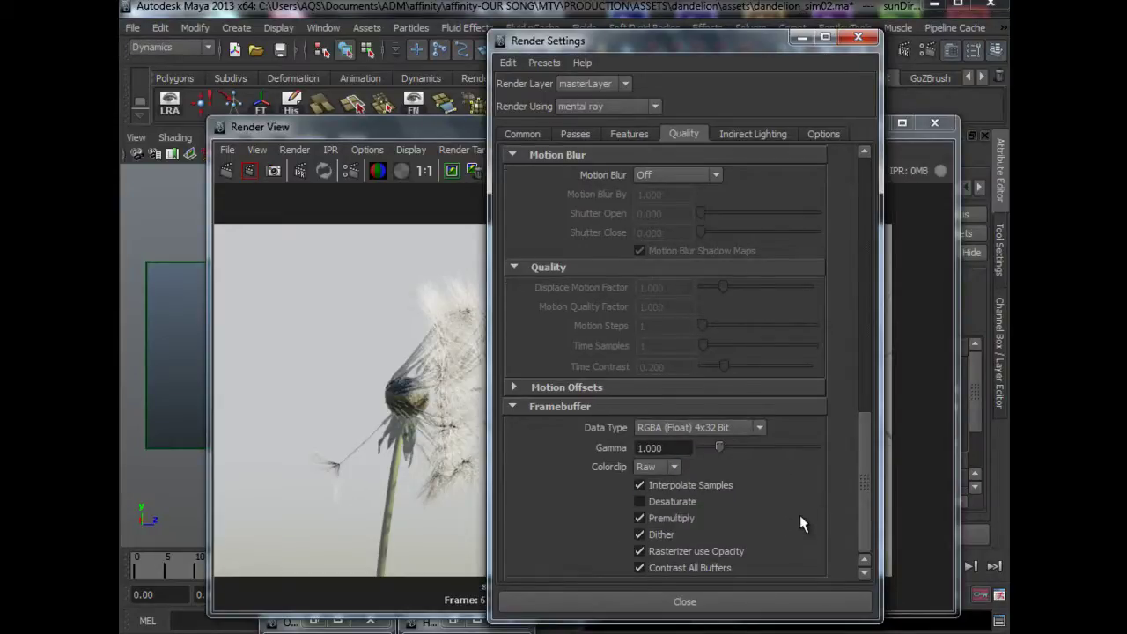
# - Review the Indirect Lighting settings for Physical Sun and Sky, Global Illumination and Final Gathering, and return to the quality settings
pyautogui.click(744, 134)
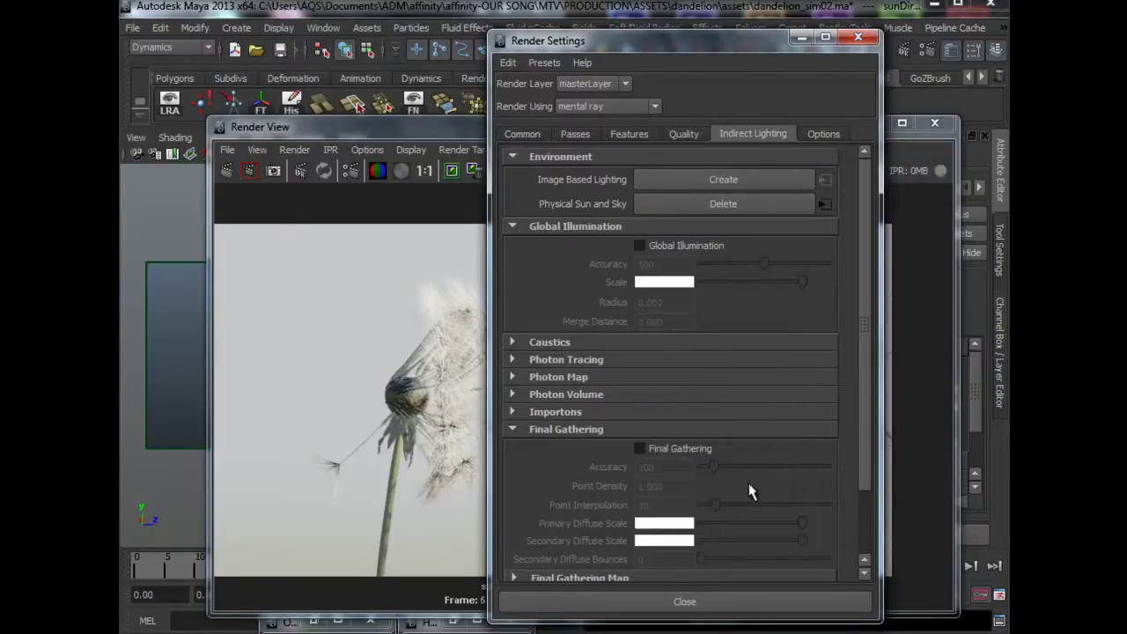
pyautogui.scroll(-3, 866, 432)
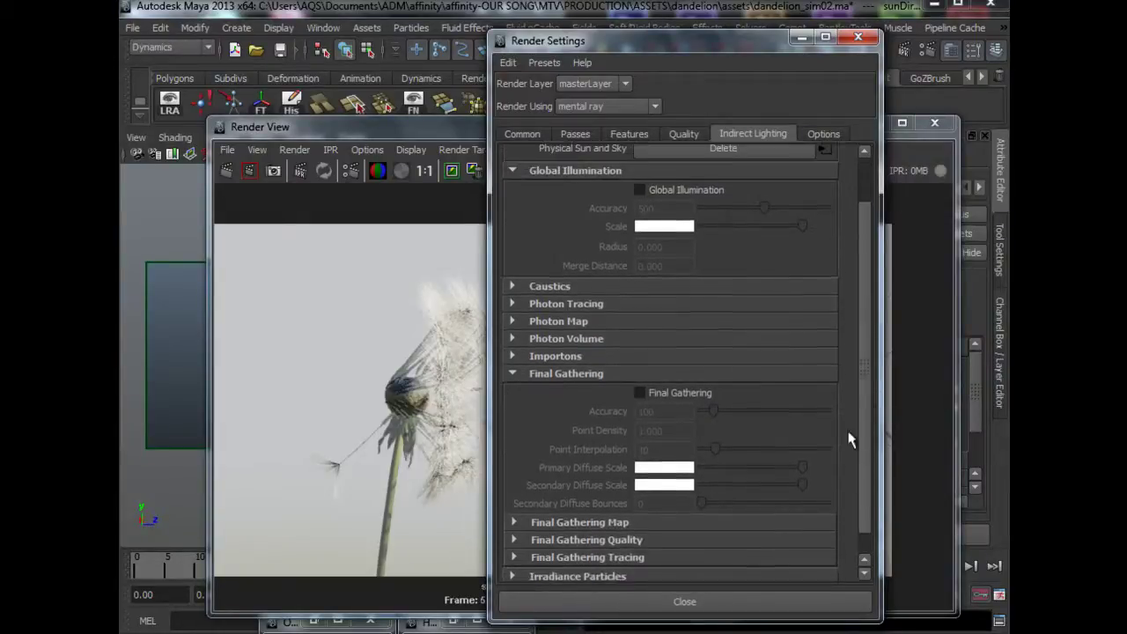
pyautogui.scroll(3, 847, 440)
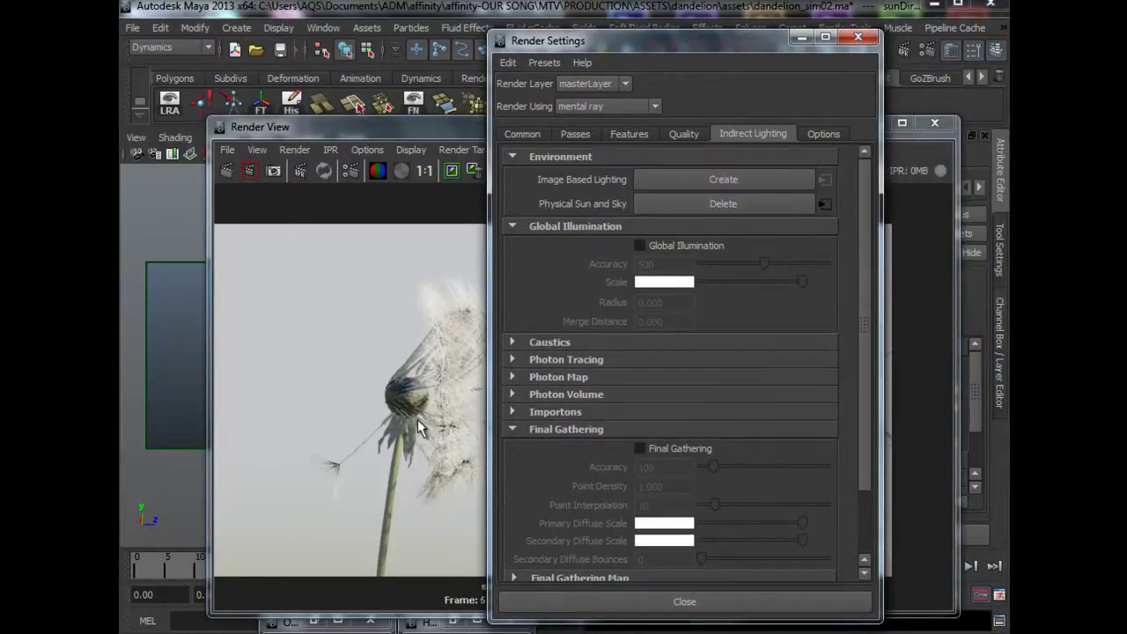
pyautogui.click(682, 134)
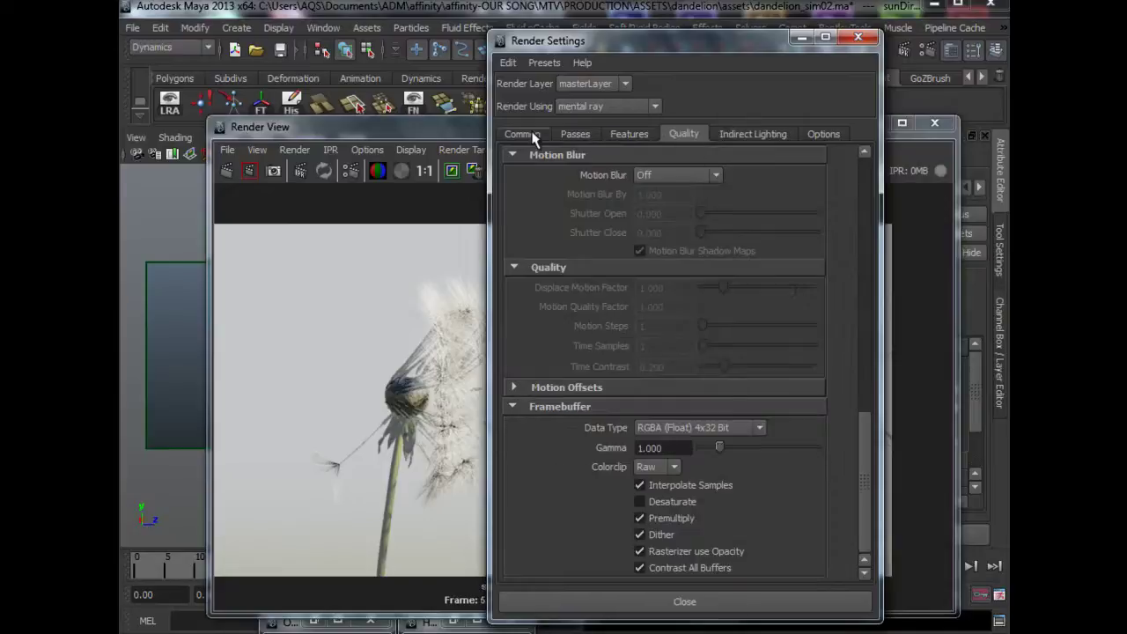
# - Set the Default Output Profile to Linear sRGB in the Color Management section and look over the remaining common render settings
pyautogui.click(523, 134)
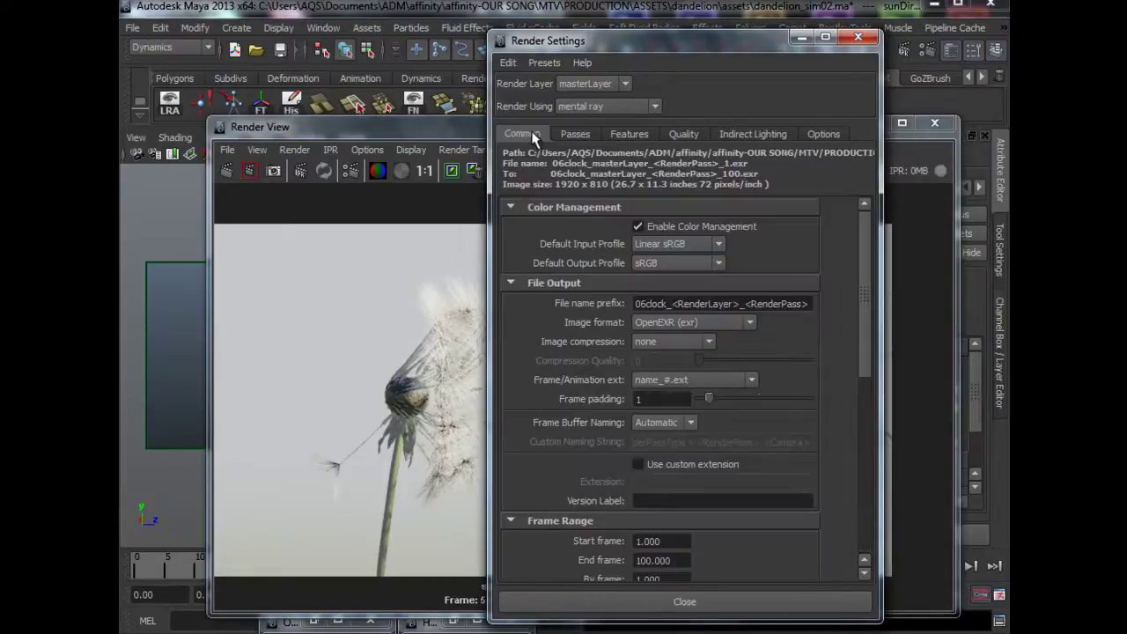
pyautogui.click(719, 263)
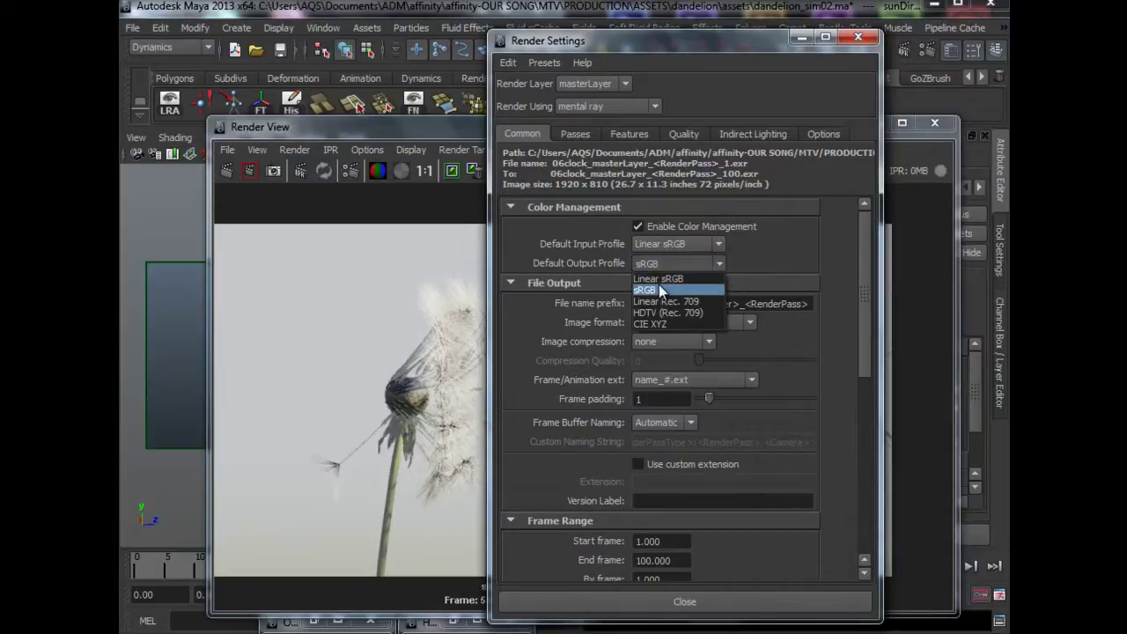
pyautogui.click(659, 279)
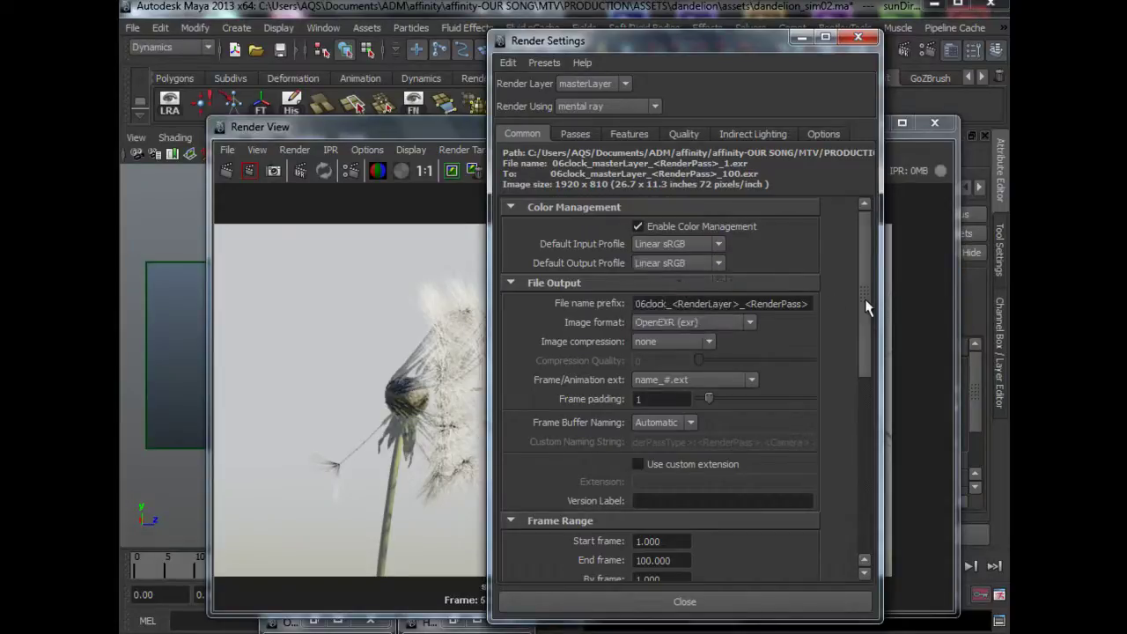
pyautogui.scroll(-1, 865, 317)
pyautogui.moveTo(865, 317); pyautogui.dragTo(863, 348)
pyautogui.scroll(5, 766, 370)
# - Switch to the 06clock.nk script in Nuke, examine the Read nodes heading the node graph, and show Read1 in the viewer
pyautogui.hotkey('alt', 'Tab')
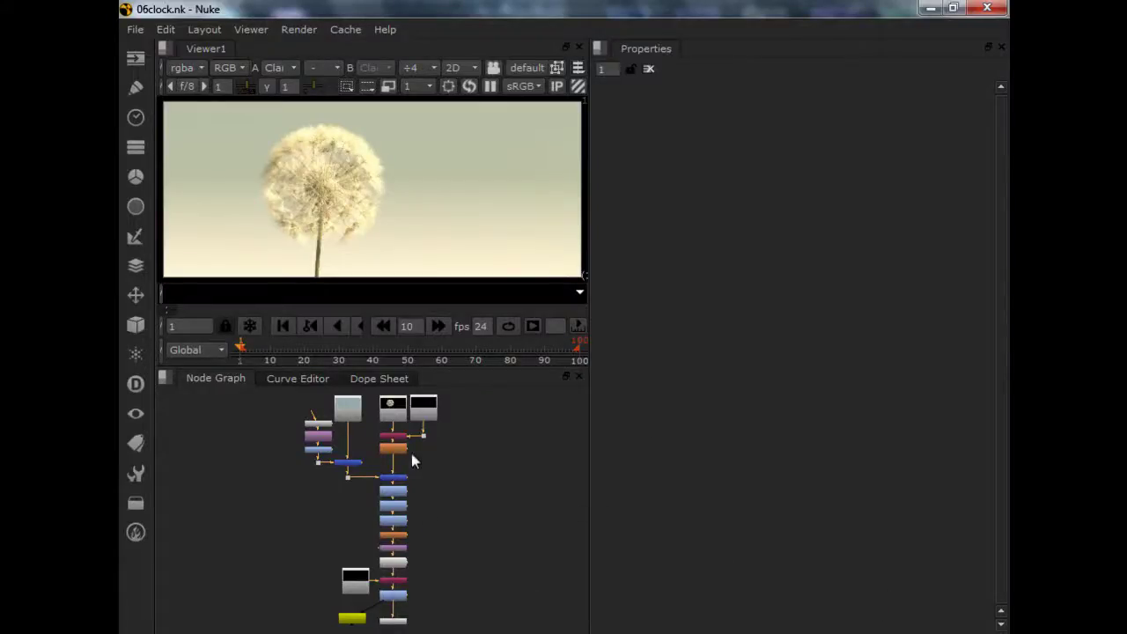
pyautogui.scroll(5, 437, 428)
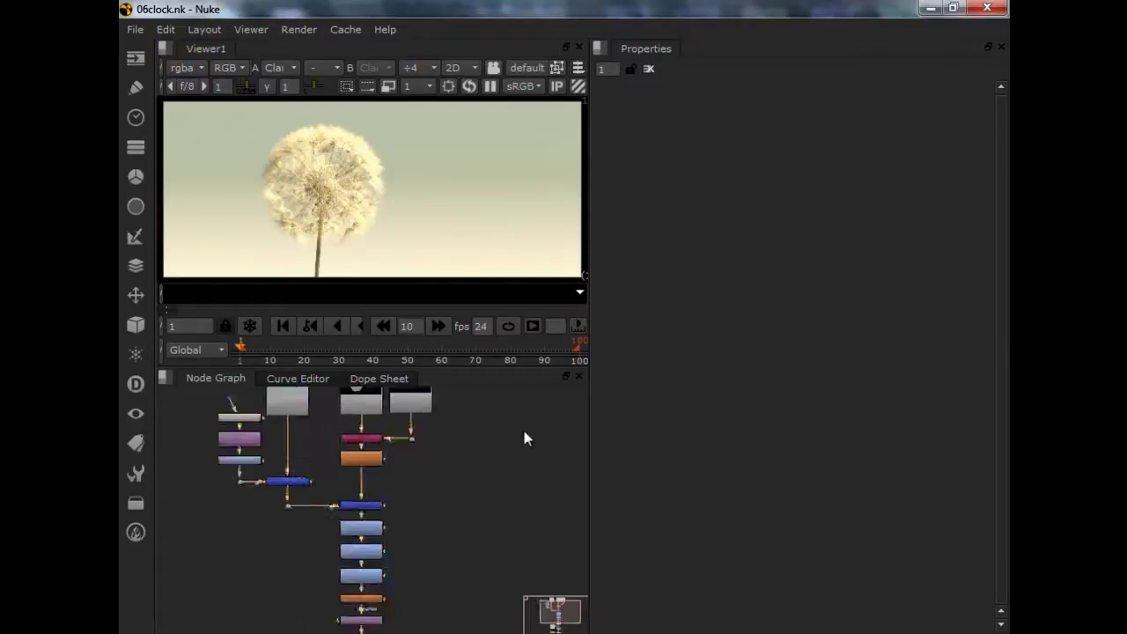
pyautogui.moveTo(447, 489); pyautogui.dragTo(468, 528, button='middle')
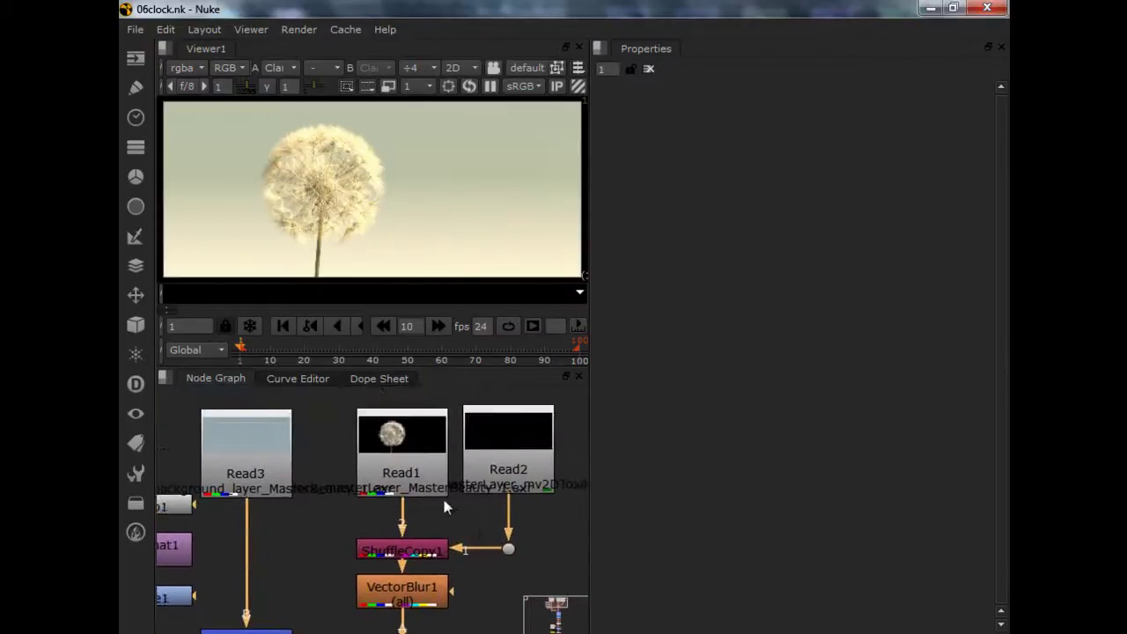
pyautogui.scroll(1, 350, 469)
pyautogui.moveTo(353, 469); pyautogui.dragTo(334, 471, button='middle')
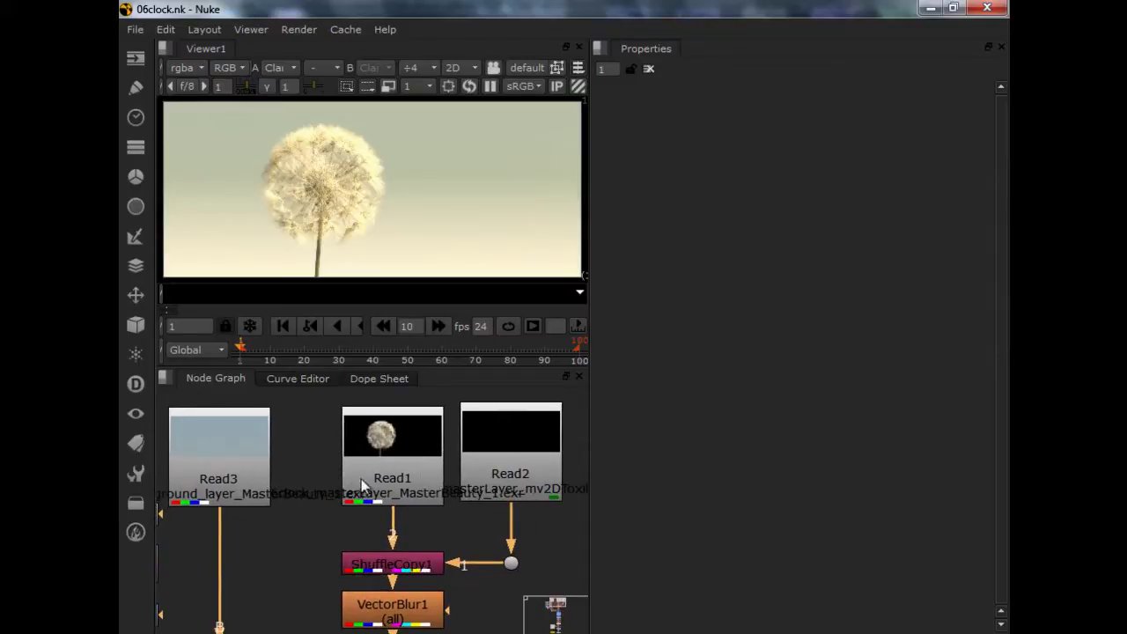
pyautogui.click(252, 477)
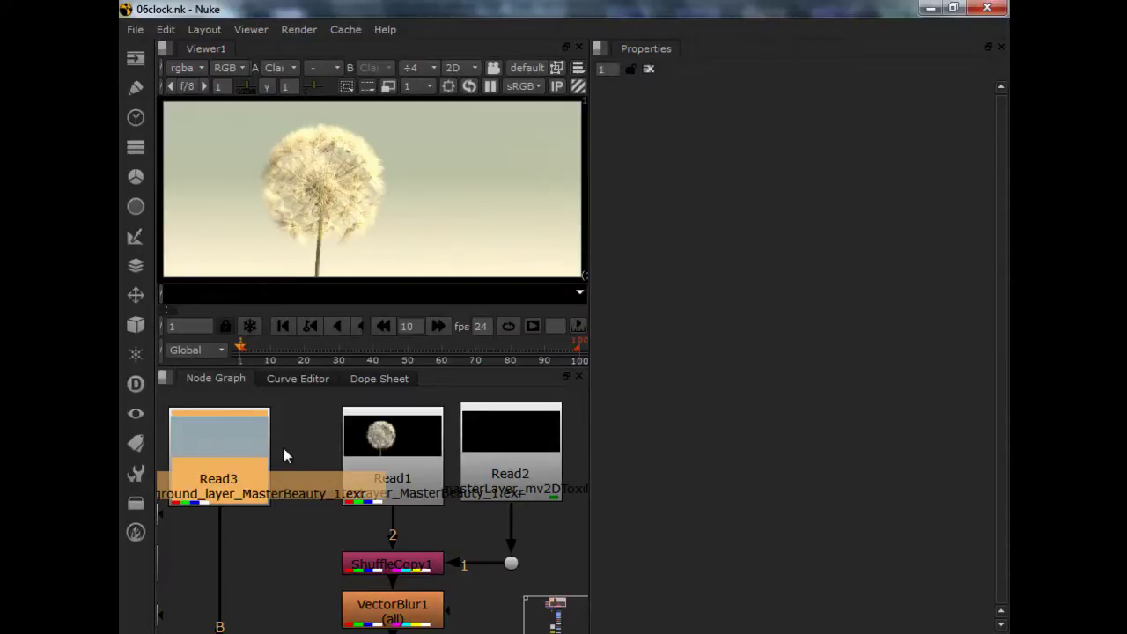
pyautogui.moveTo(282, 464)
pyautogui.mouseDown(button='middle')
pyautogui.moveTo(290, 473)
pyautogui.moveTo(332, 461)
pyautogui.moveTo(295, 455)
pyautogui.mouseUp(button='middle')
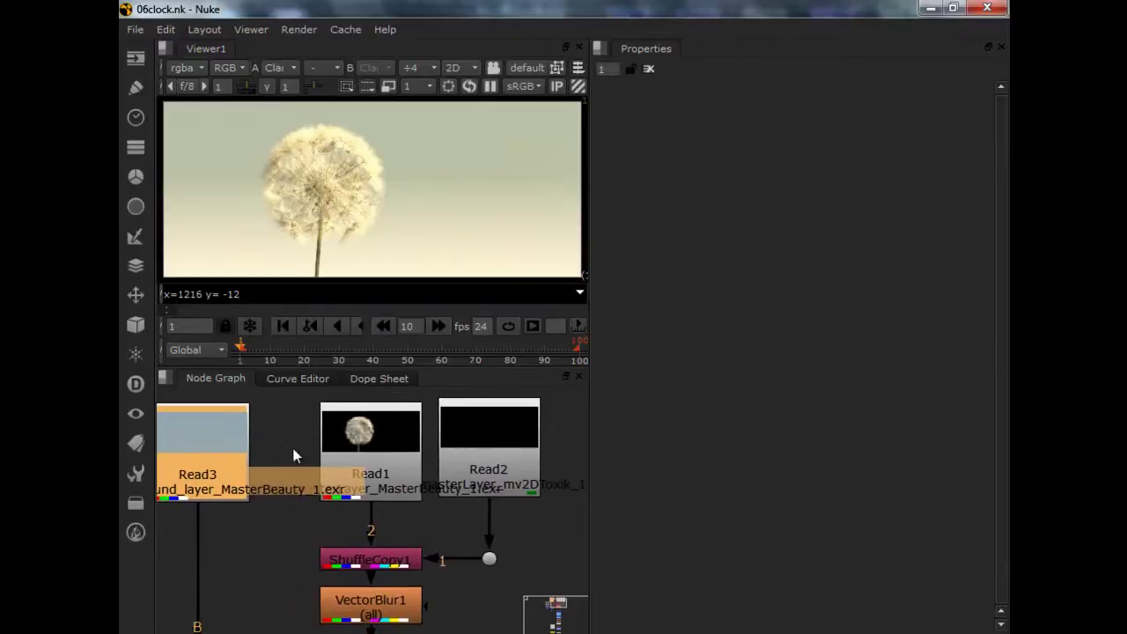
pyautogui.click(391, 473)
pyautogui.press('1')
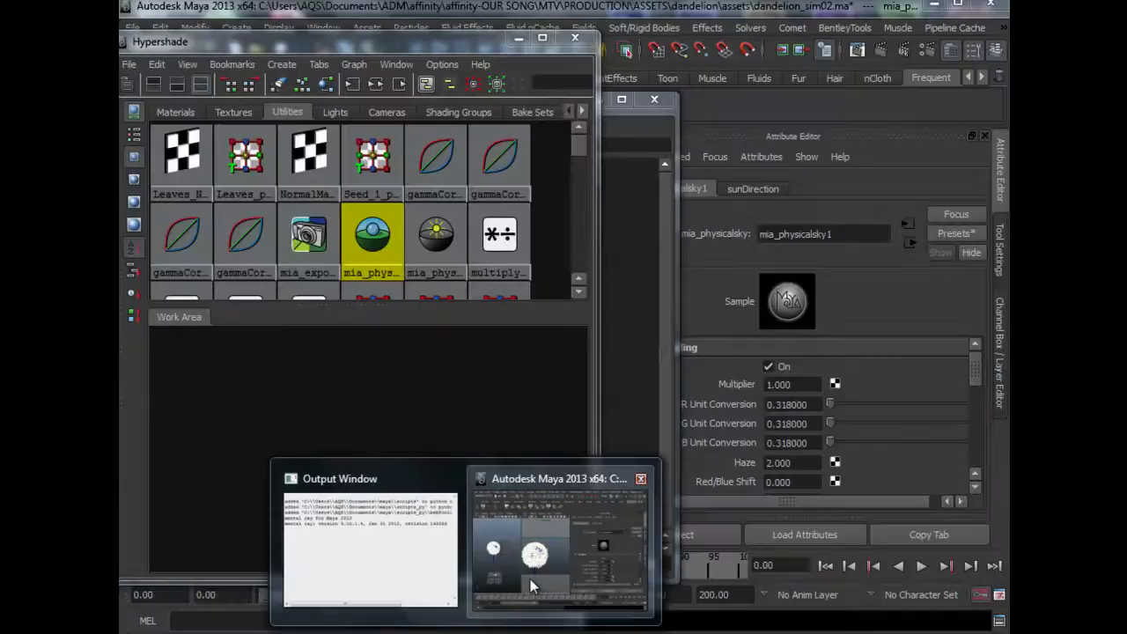
# - Switch to Maya, review the mia_physicalsky1 attributes down to Use Background, and close Maya to return to Nuke
pyautogui.click(531, 585)
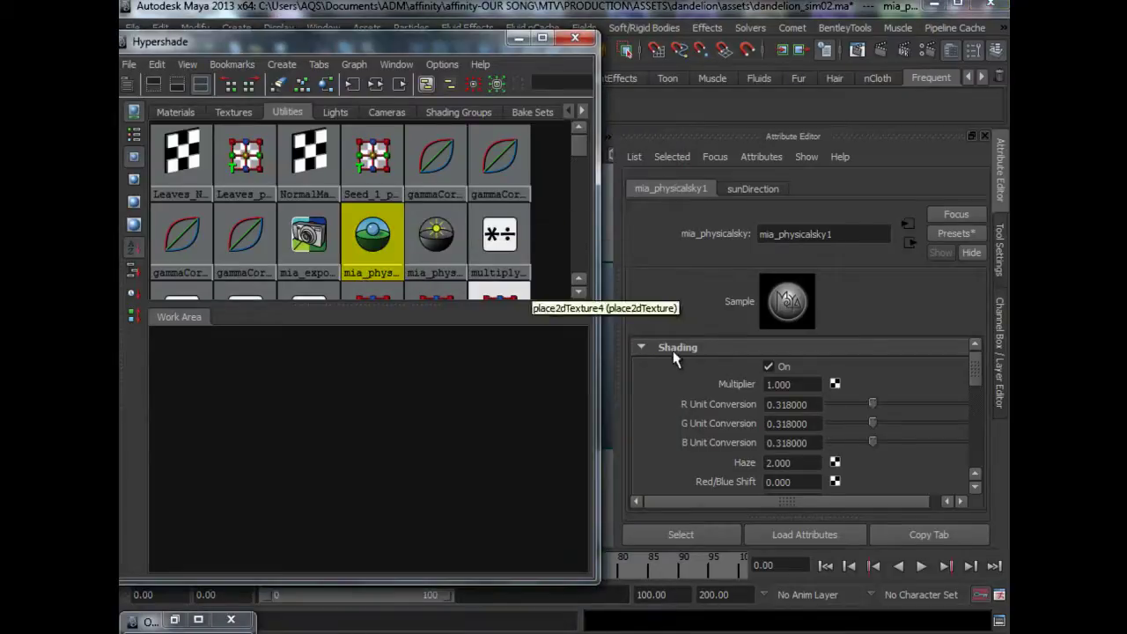
pyautogui.moveTo(977, 351); pyautogui.dragTo(972, 440)
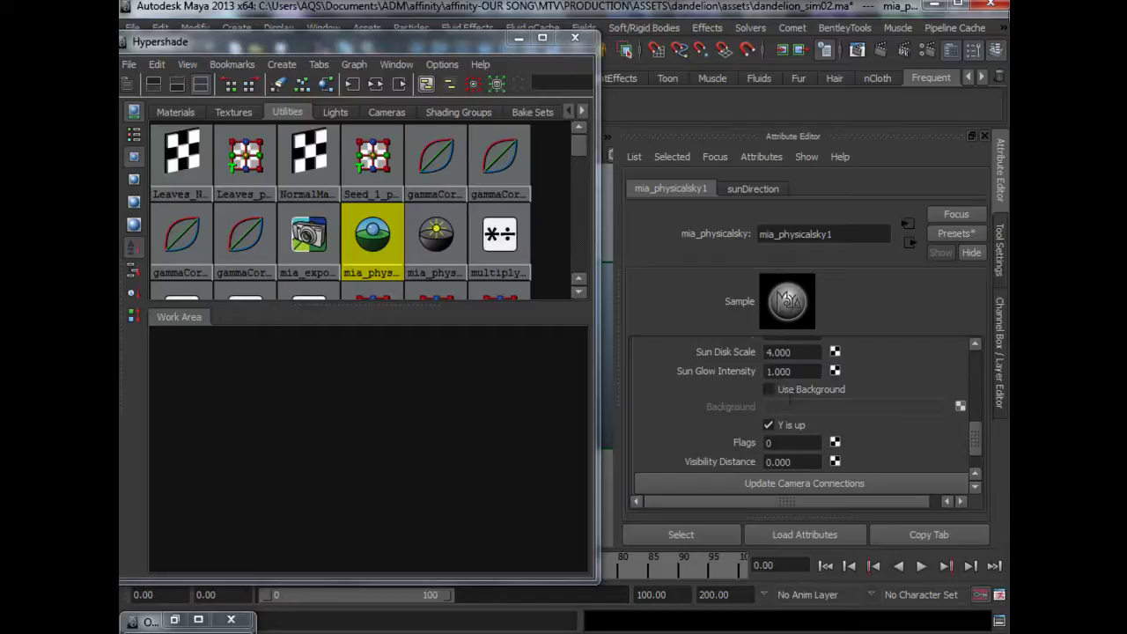
pyautogui.click(990, 4)
pyautogui.click(562, 336)
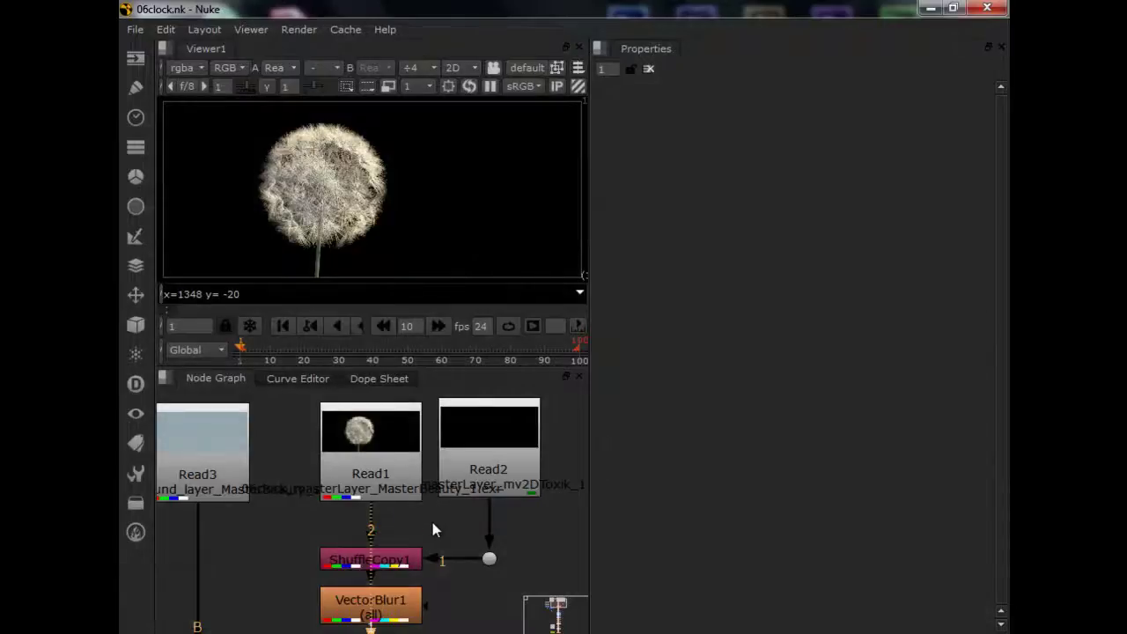
# - Inspect the Read1 dandelion beauty render in the enlarged viewer and restore the normal layout
pyautogui.moveTo(432, 524); pyautogui.dragTo(476, 503, button='middle')
pyautogui.press('space')
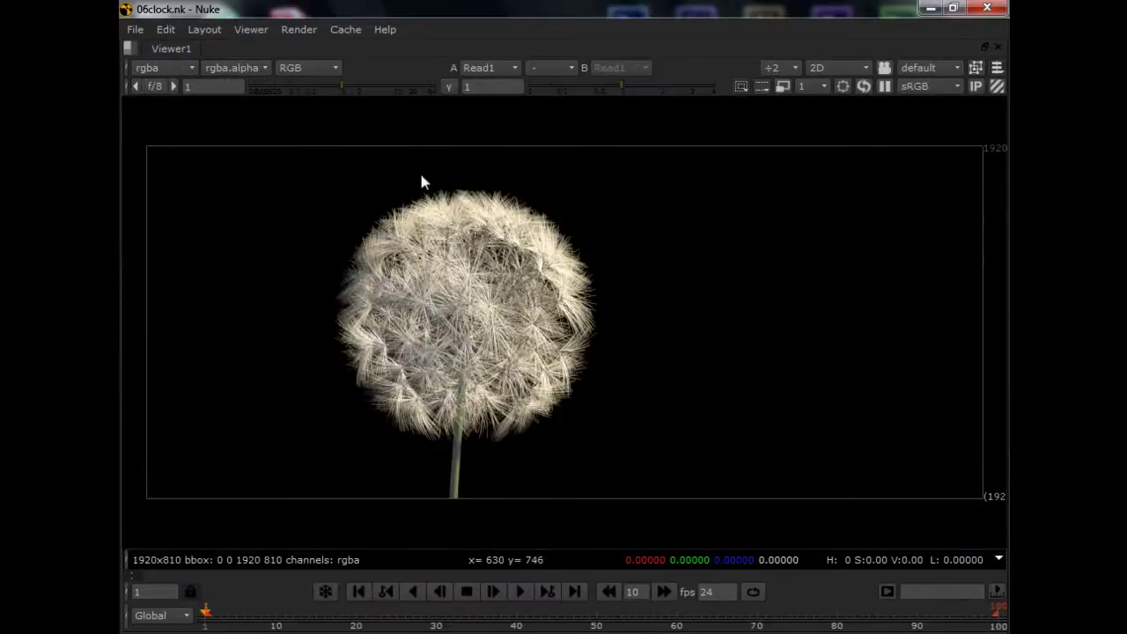
pyautogui.press('space')
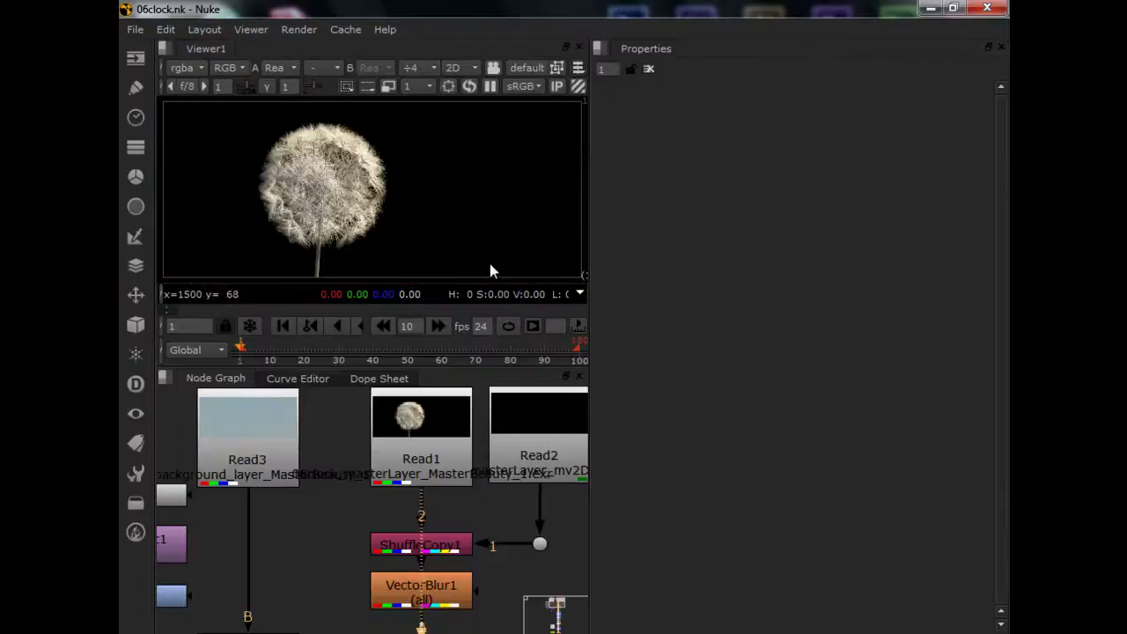
# - Show the Read3 background layer in the viewer, inspect it enlarged, and restore the normal layout
pyautogui.click(274, 460)
pyautogui.press('1')
pyautogui.press('space')
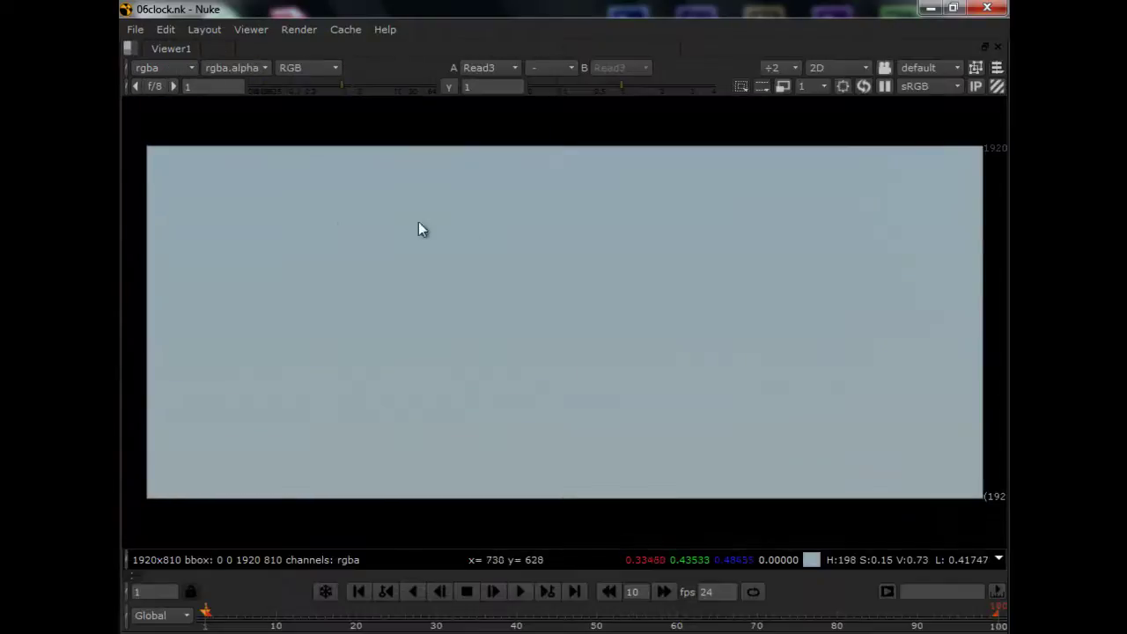
pyautogui.press('space')
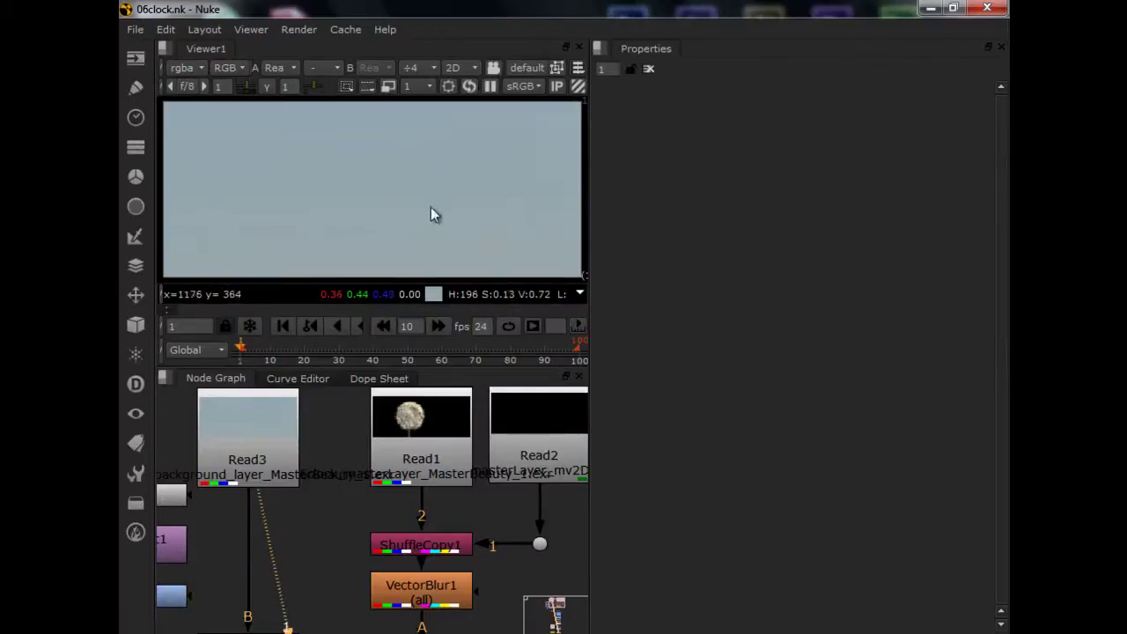
# - Select the Read2 node holding the mv2DToxik motion vector pass and examine its file name
pyautogui.scroll(-2, 330, 475)
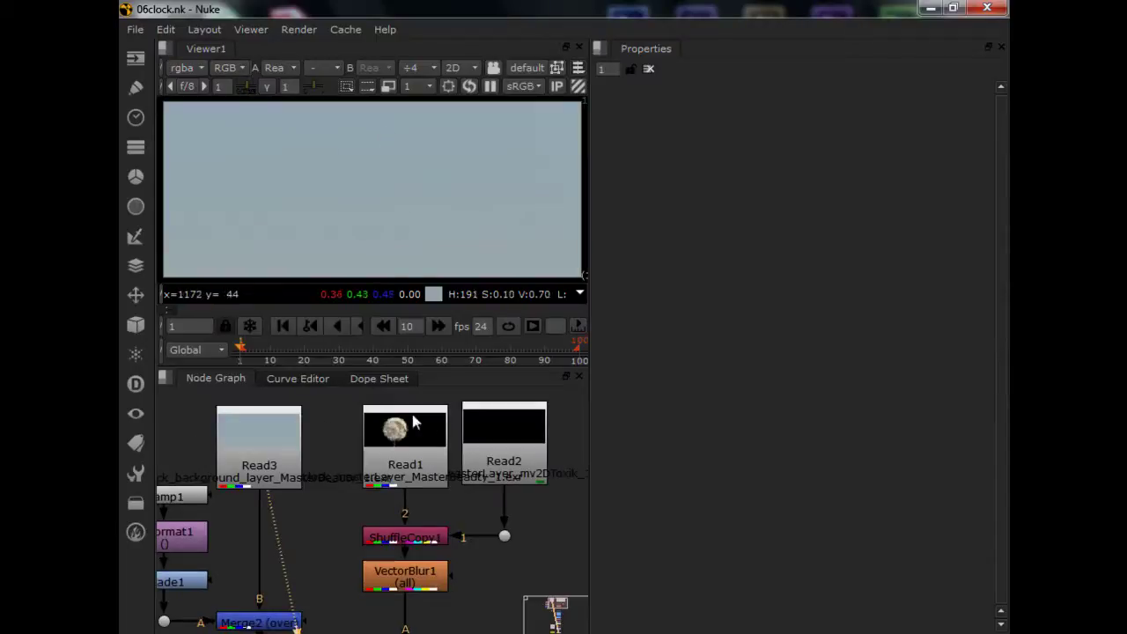
pyautogui.moveTo(490, 508); pyautogui.dragTo(478, 520, button='middle')
pyautogui.click(502, 469)
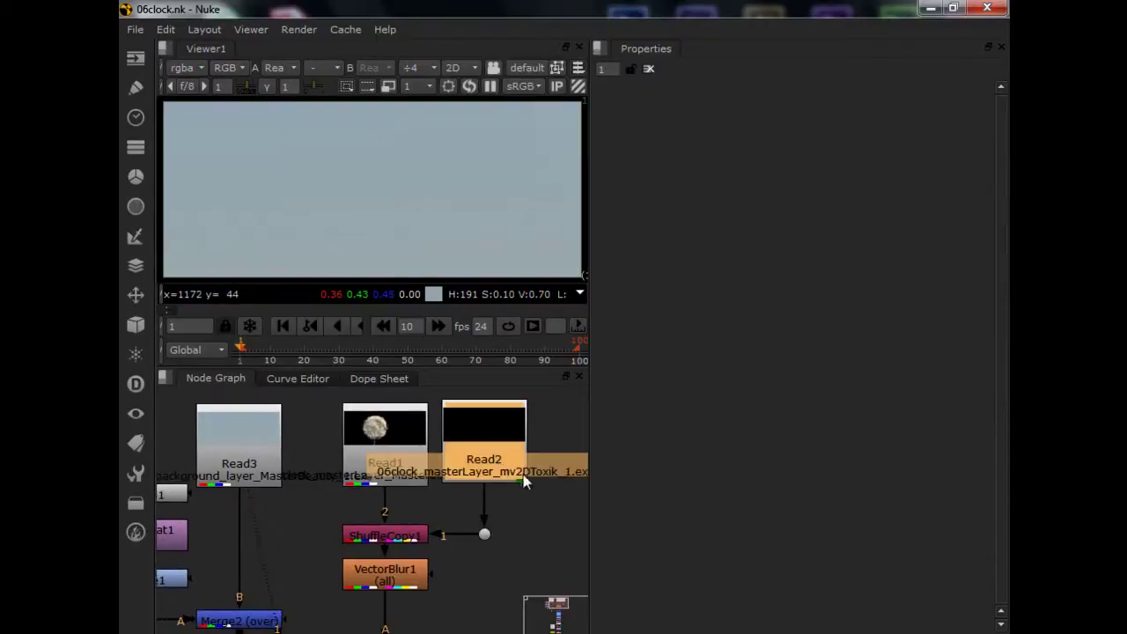
pyautogui.moveTo(521, 475); pyautogui.dragTo(450, 499, button='middle')
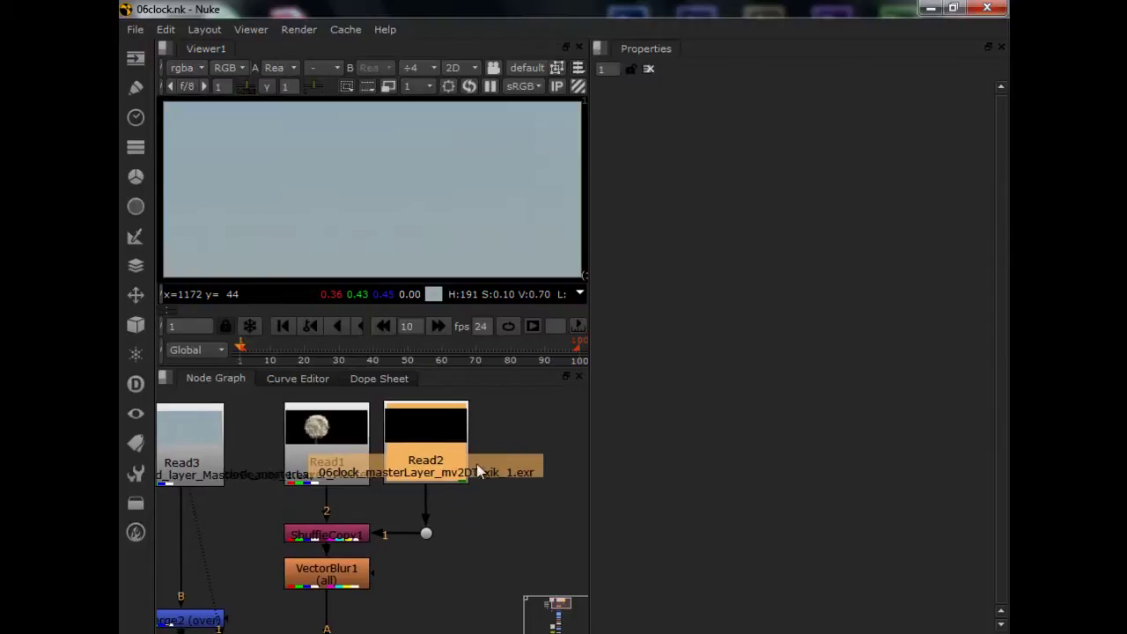
# - Show the Read2 motion vector pass and the output of the ShuffleCopy1 node in the viewer
pyautogui.press('1')
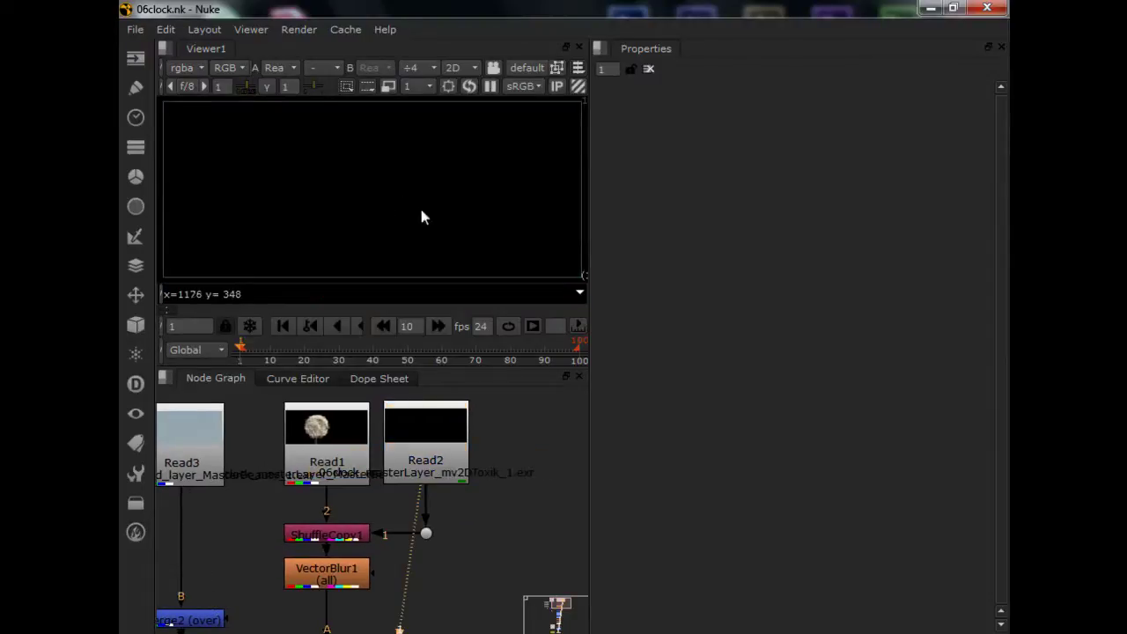
pyautogui.moveTo(447, 396); pyautogui.dragTo(488, 440, button='middle')
pyautogui.scroll(1, 486, 440)
pyautogui.click(486, 440)
pyautogui.keyDown('shift'); pyautogui.click(352, 449); pyautogui.keyUp('shift')
pyautogui.click(398, 509)
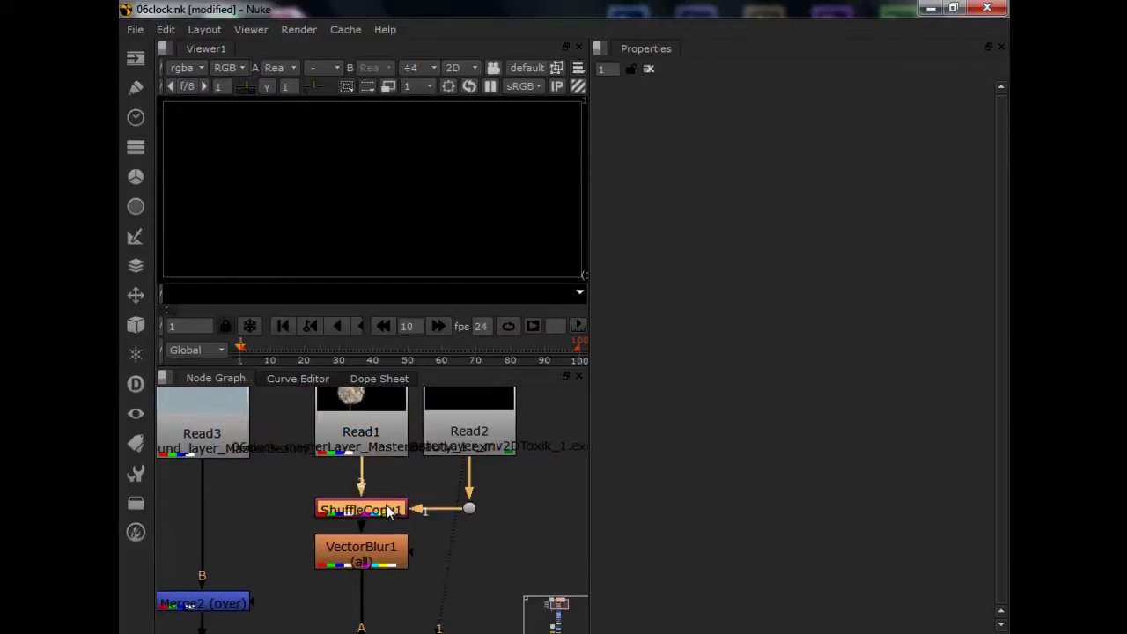
pyautogui.moveTo(401, 502); pyautogui.dragTo(423, 490, button='middle')
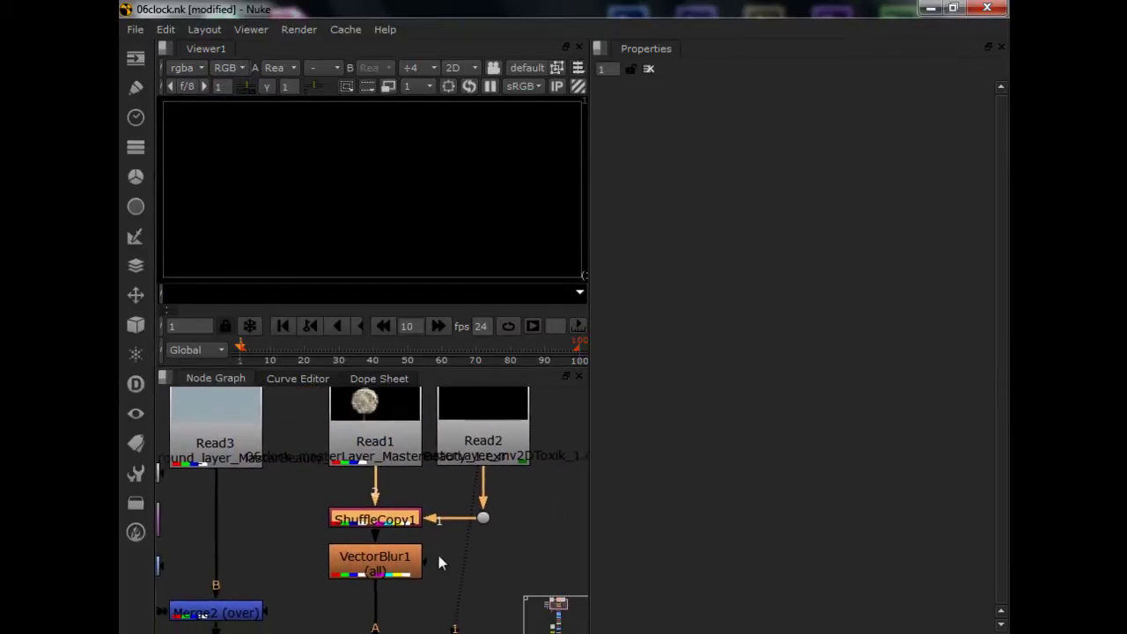
pyautogui.press('1')
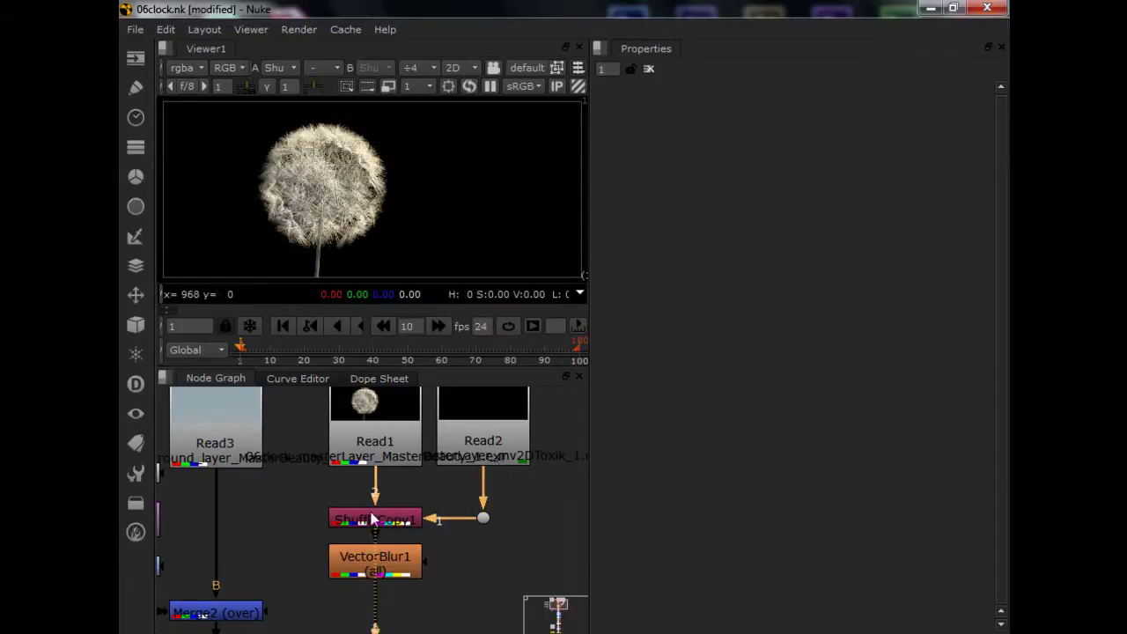
# - Trace the Read2 and Read1 inputs feeding ShuffleCopy1 and open the ShuffleCopy1 properties
pyautogui.moveTo(490, 439)
pyautogui.mouseDown()
pyautogui.moveTo(520, 434)
pyautogui.moveTo(495, 427)
pyautogui.mouseUp()
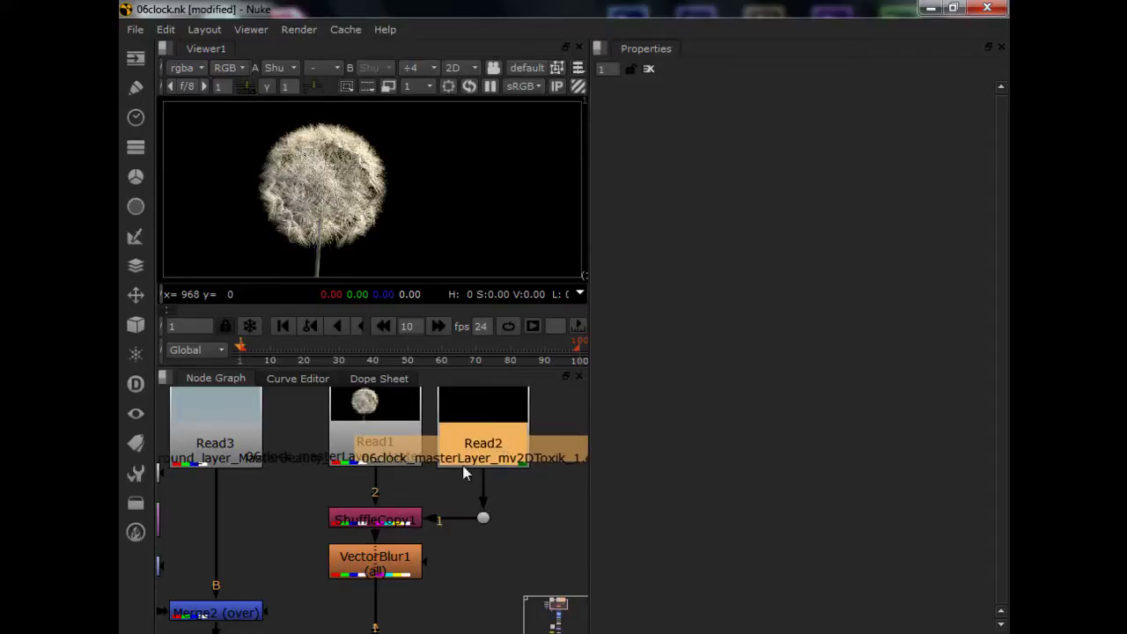
pyautogui.click(349, 430)
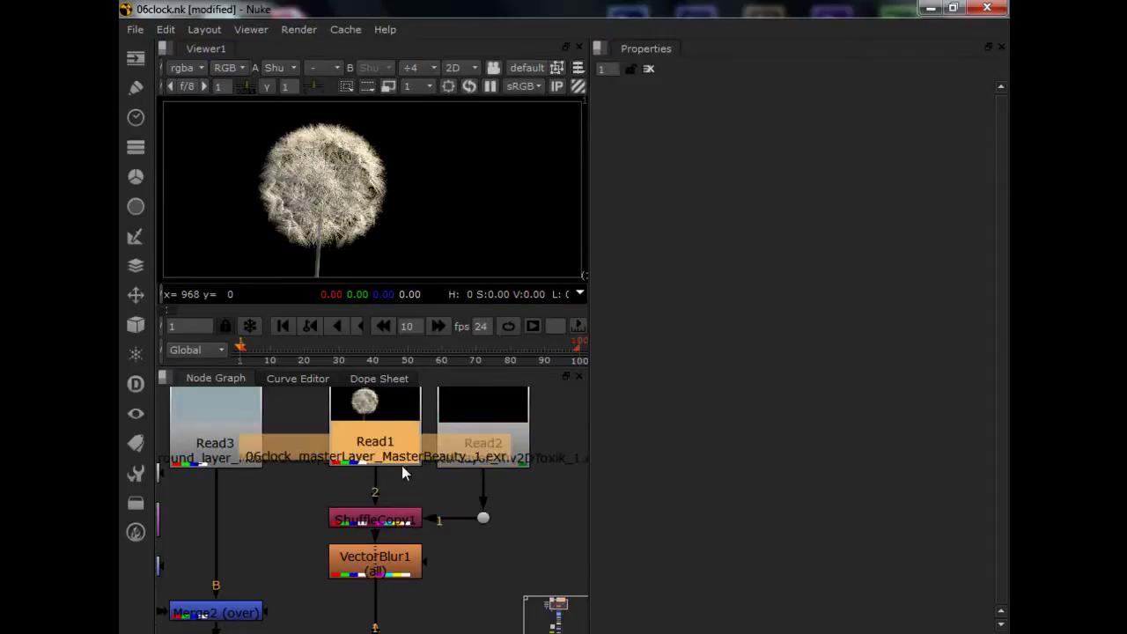
pyautogui.scroll(3, 396, 482)
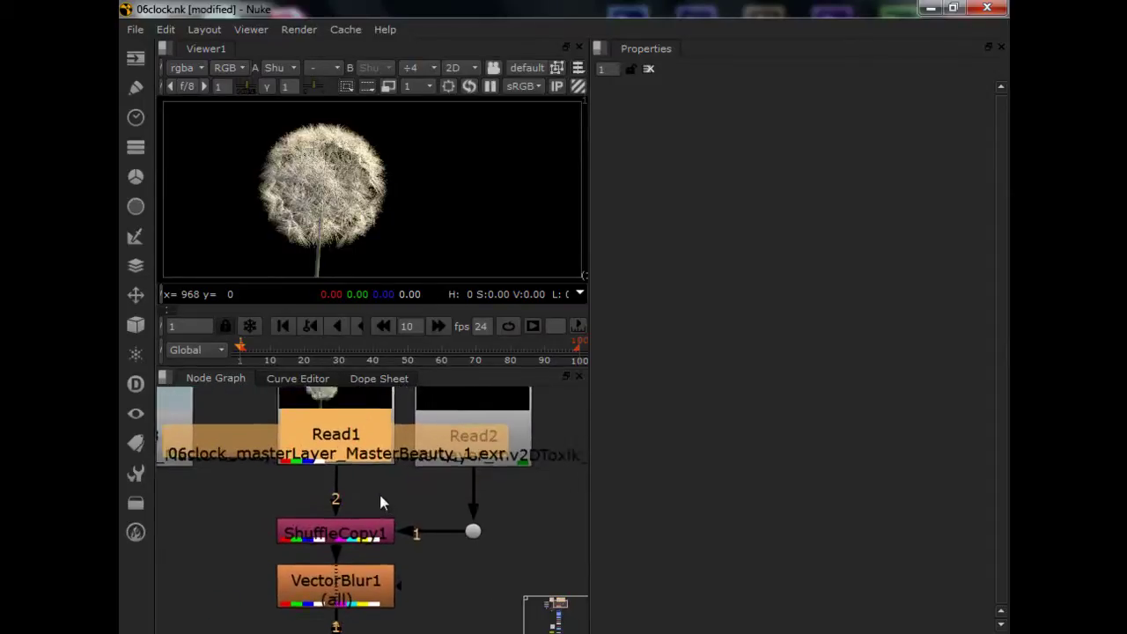
pyautogui.scroll(-1, 367, 477)
pyautogui.click(370, 533)
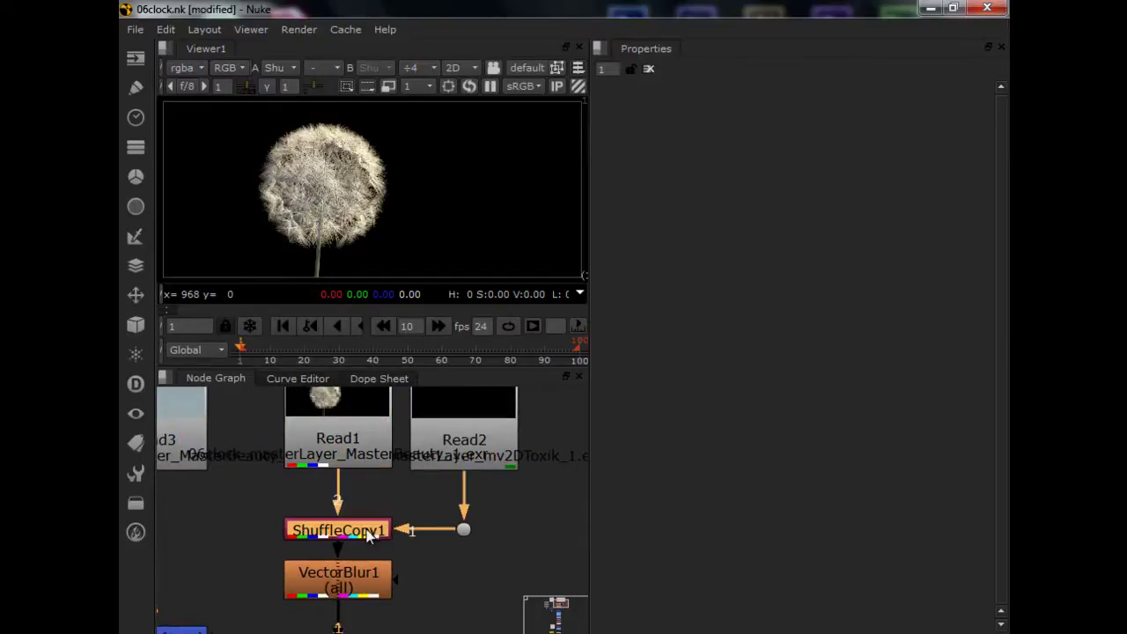
pyautogui.doubleClick(373, 533)
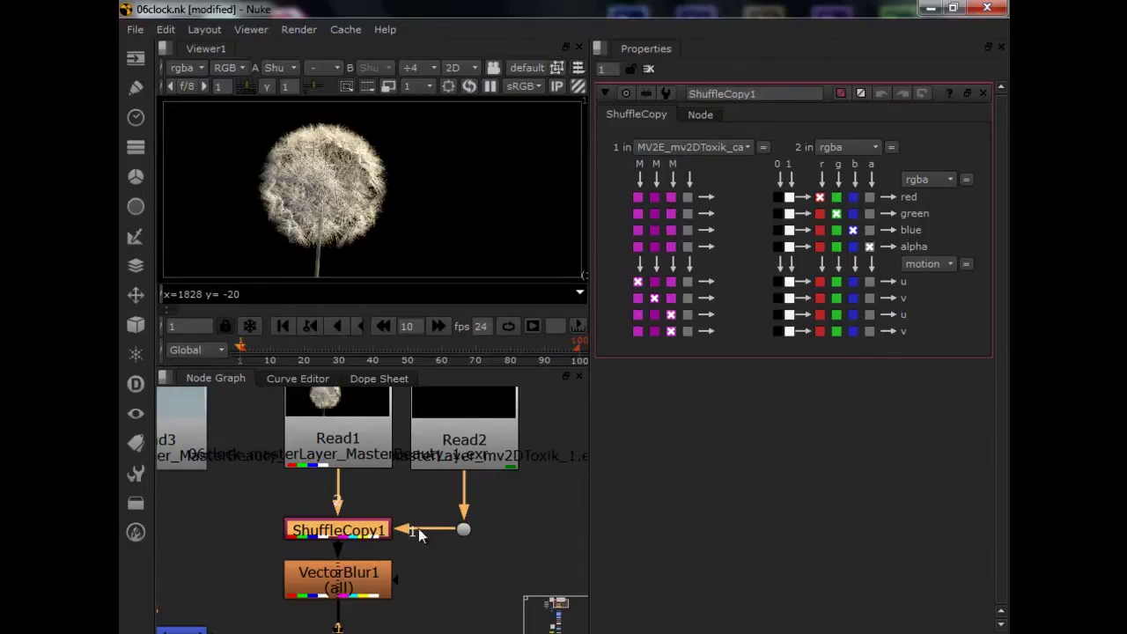
# - Set ShuffleCopy1's first input layer to MV2E_mv2DToxik_camera1 and its second output layer to motion
pyautogui.click(729, 143)
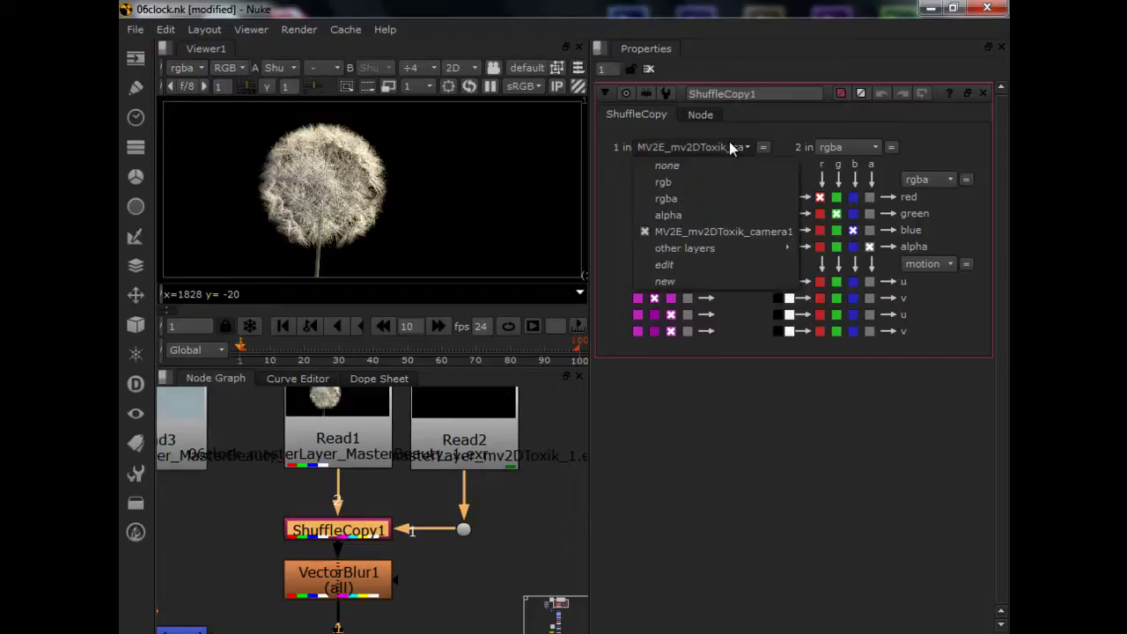
pyautogui.click(673, 233)
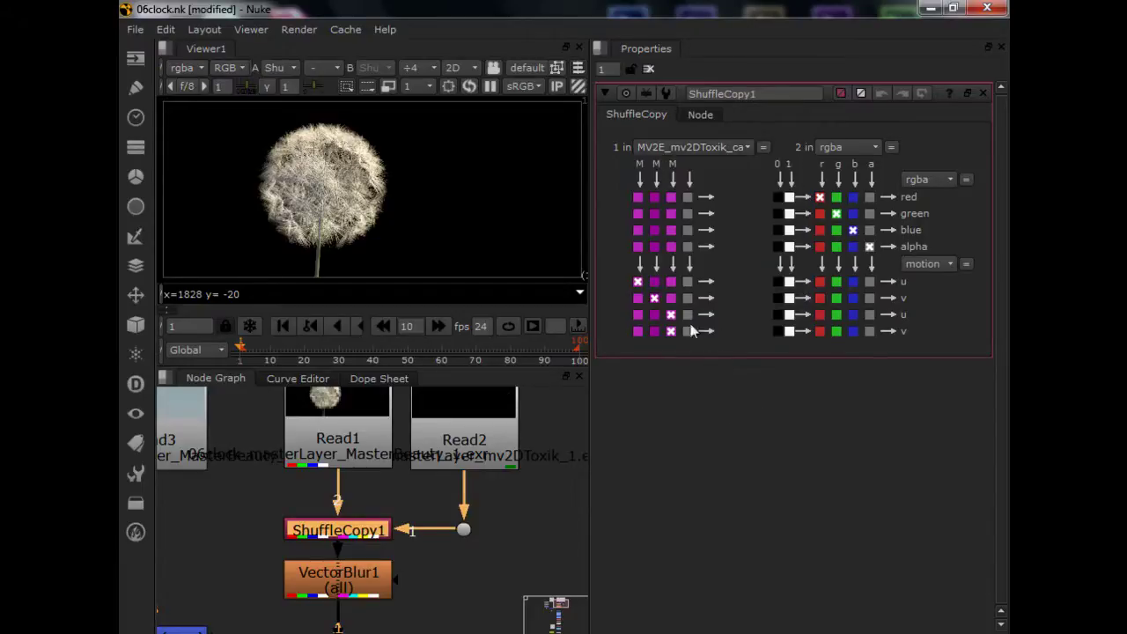
pyautogui.click(938, 262)
pyautogui.click(940, 266)
pyautogui.click(921, 266)
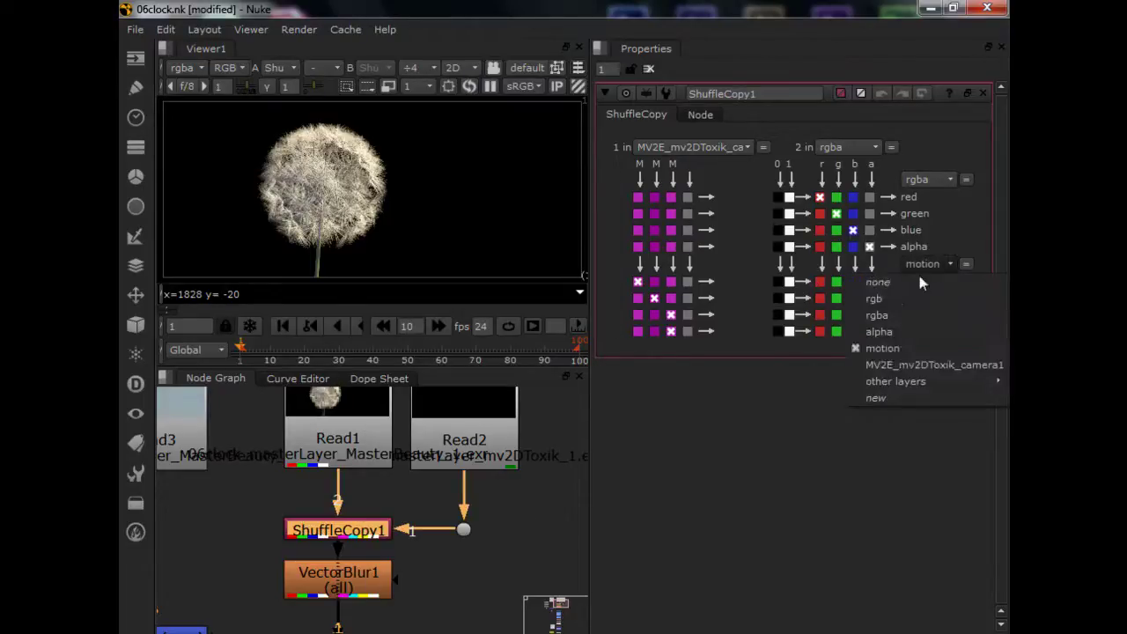
pyautogui.click(904, 350)
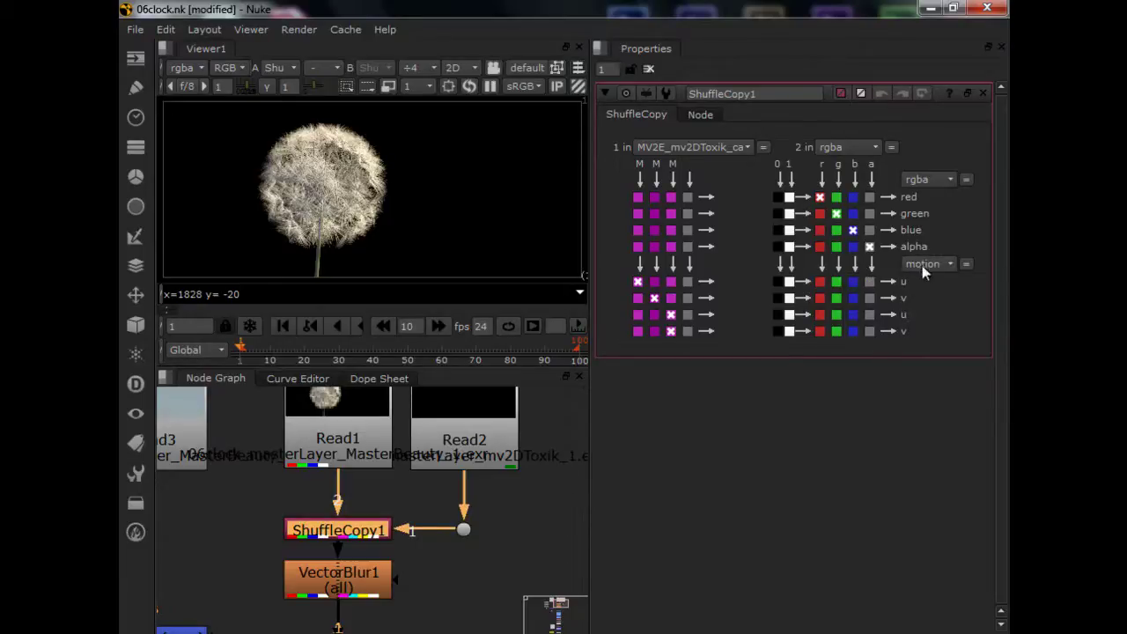
pyautogui.click(922, 265)
pyautogui.click(922, 265)
# - Try feeding motion u and v from input 2's red and green, and return them to input 1's first two motion vector channels
pyautogui.click(819, 281)
pyautogui.click(837, 298)
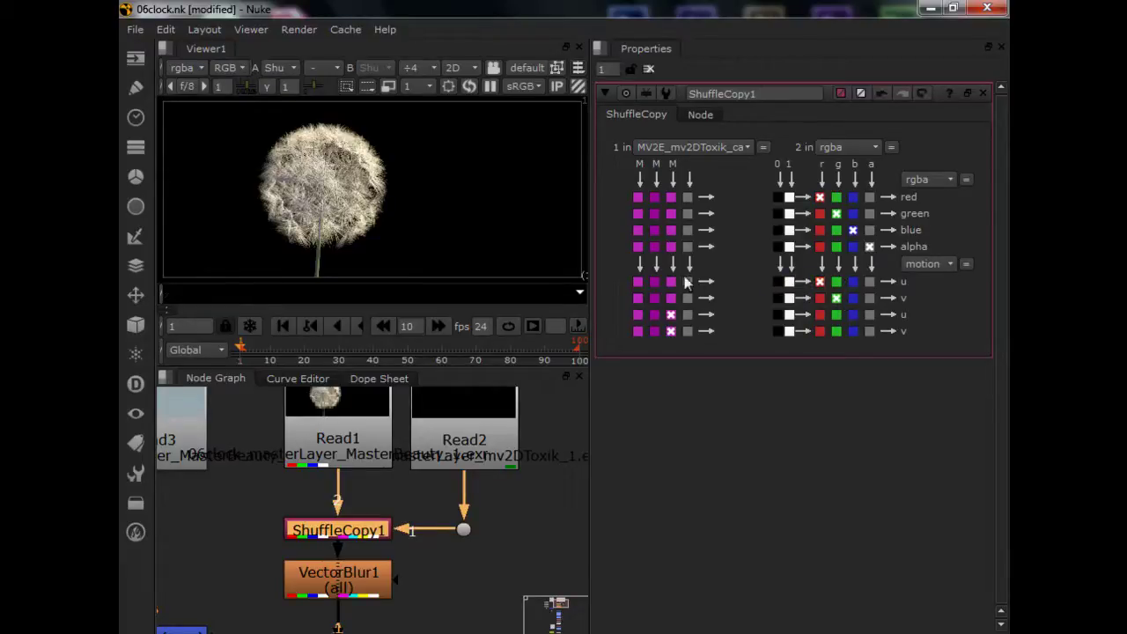
pyautogui.click(637, 280)
pyautogui.click(654, 297)
pyautogui.moveTo(530, 545); pyautogui.dragTo(543, 536, button='middle')
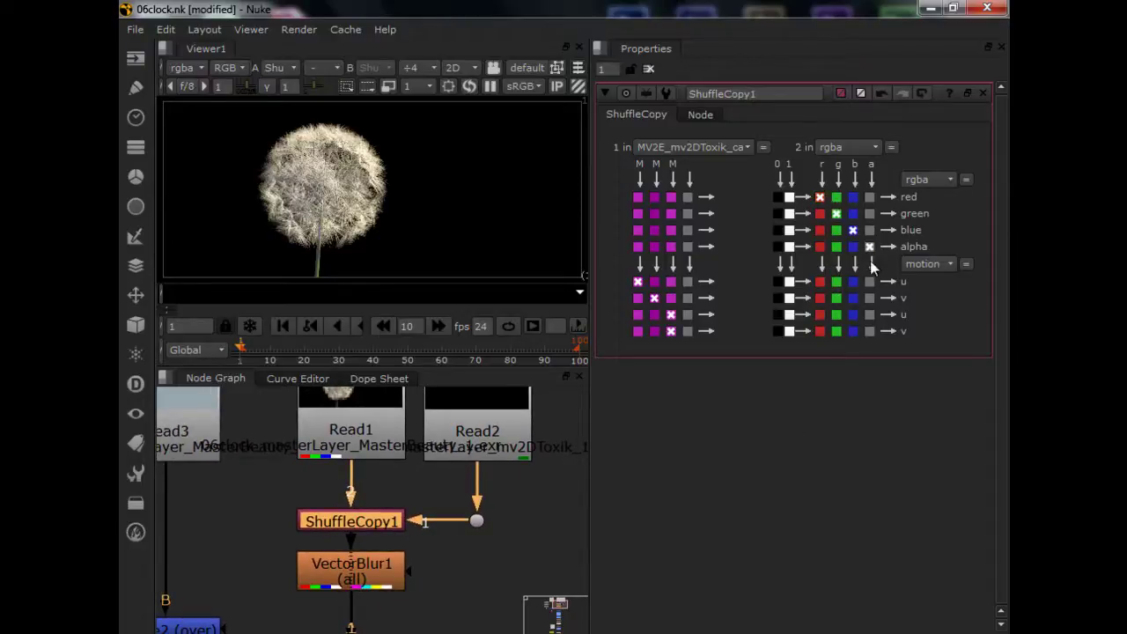
pyautogui.click(638, 283)
# - Open the VectorBlur1 properties and examine the layers available for its uv channels
pyautogui.moveTo(510, 495); pyautogui.dragTo(466, 548, button='middle')
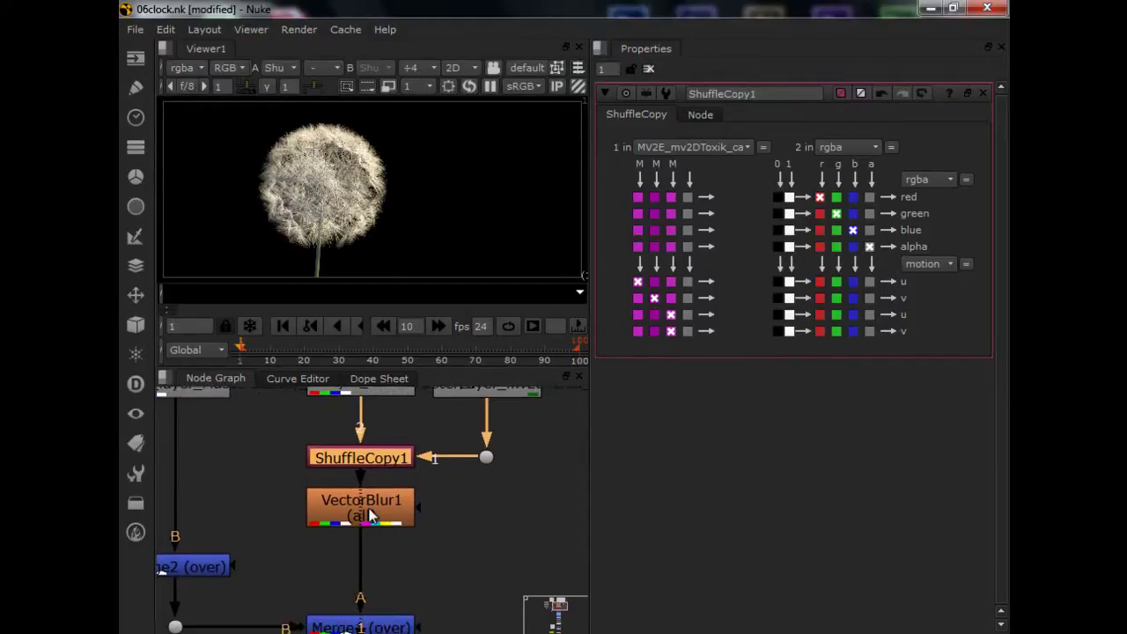
pyautogui.moveTo(372, 516); pyautogui.dragTo(398, 522)
pyautogui.doubleClick(398, 521)
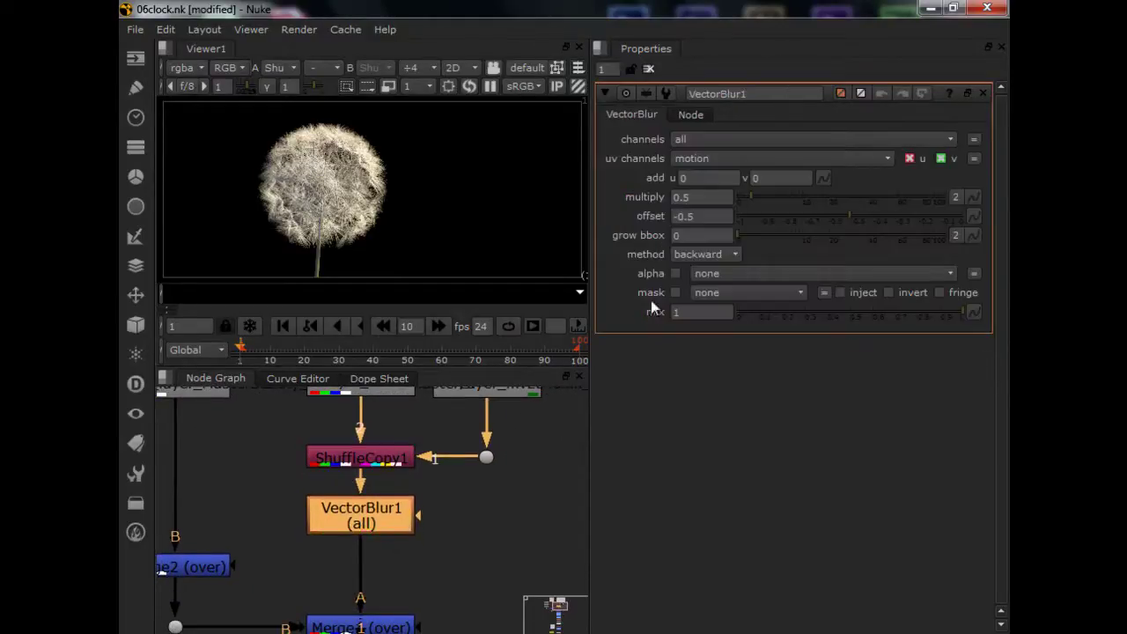
pyautogui.click(724, 157)
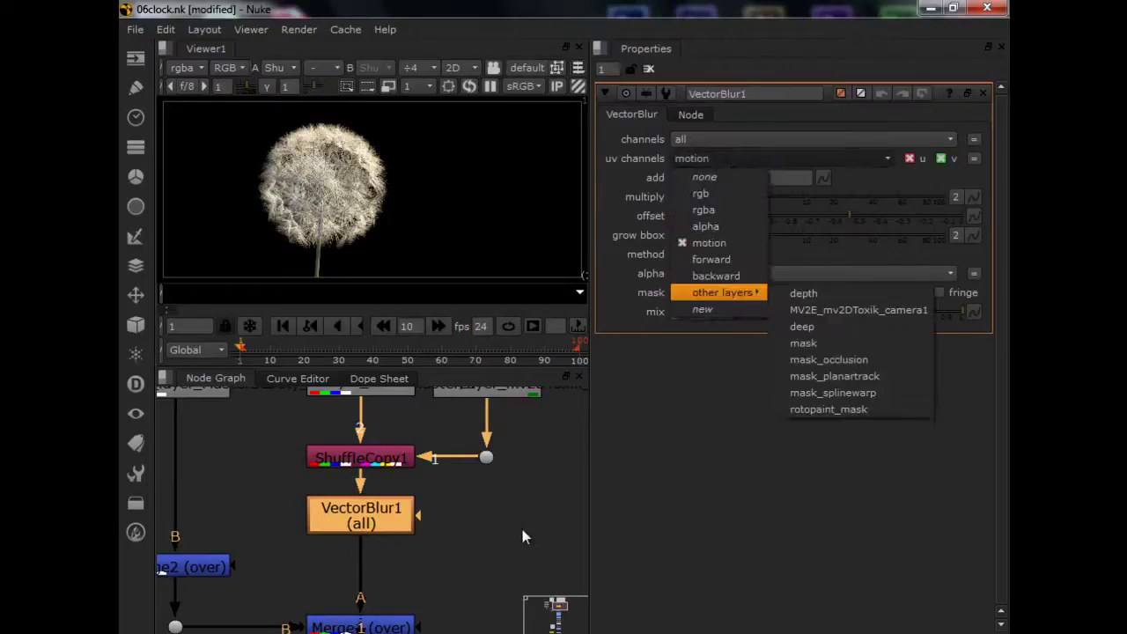
pyautogui.click(674, 320)
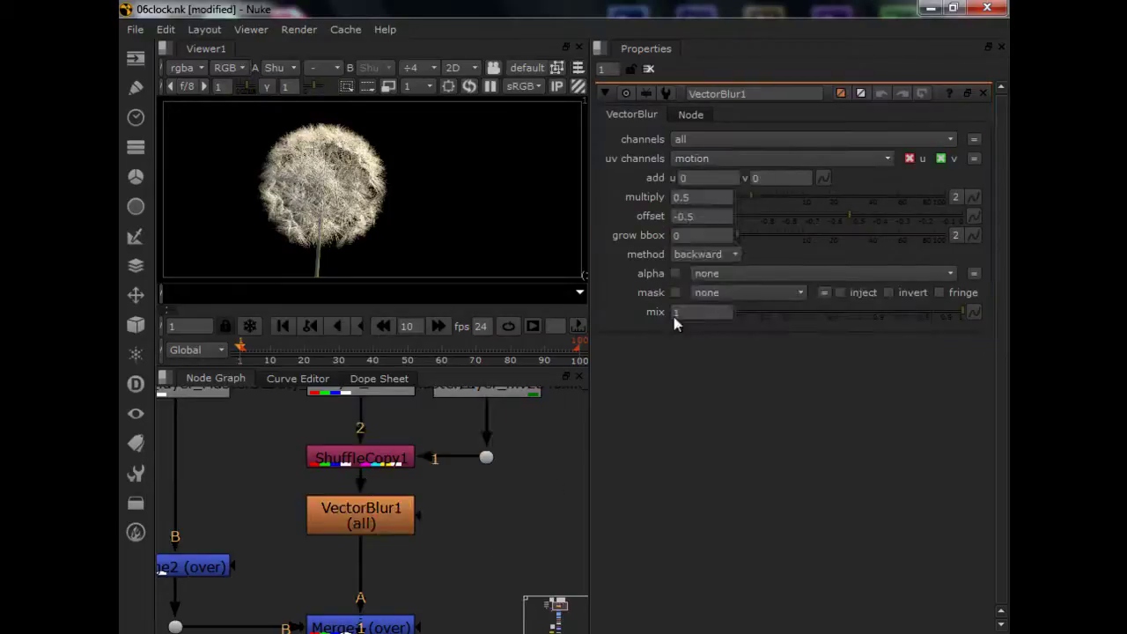
# - Examine the multiply and offset values of VectorBlur1
pyautogui.click(698, 197)
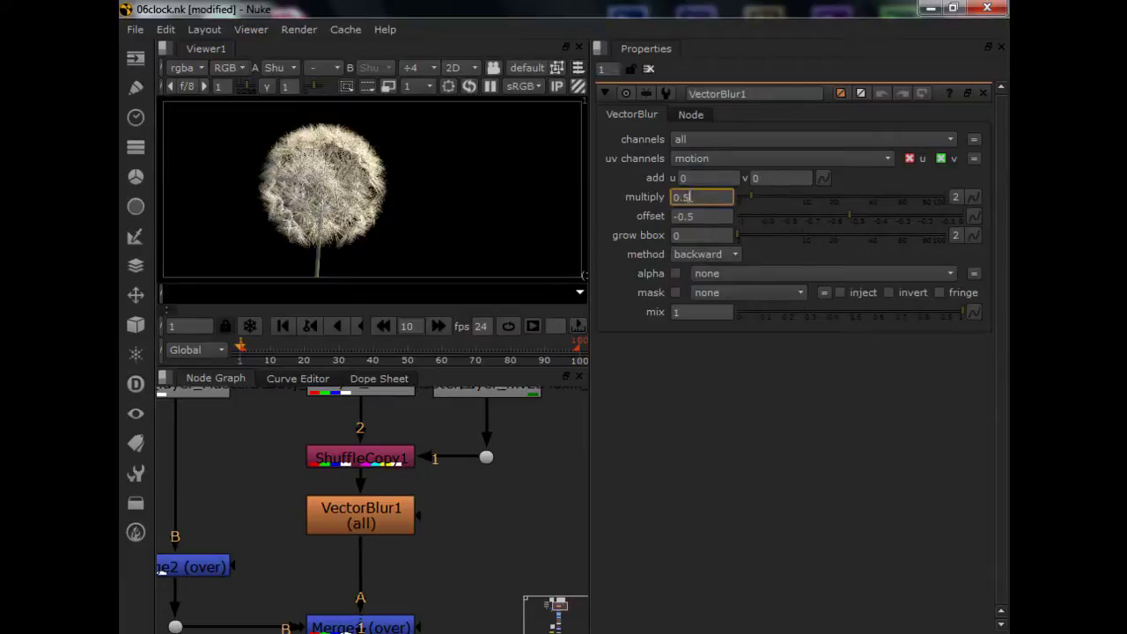
pyautogui.click(695, 215)
pyautogui.click(695, 197)
pyautogui.click(682, 216)
pyautogui.click(697, 197)
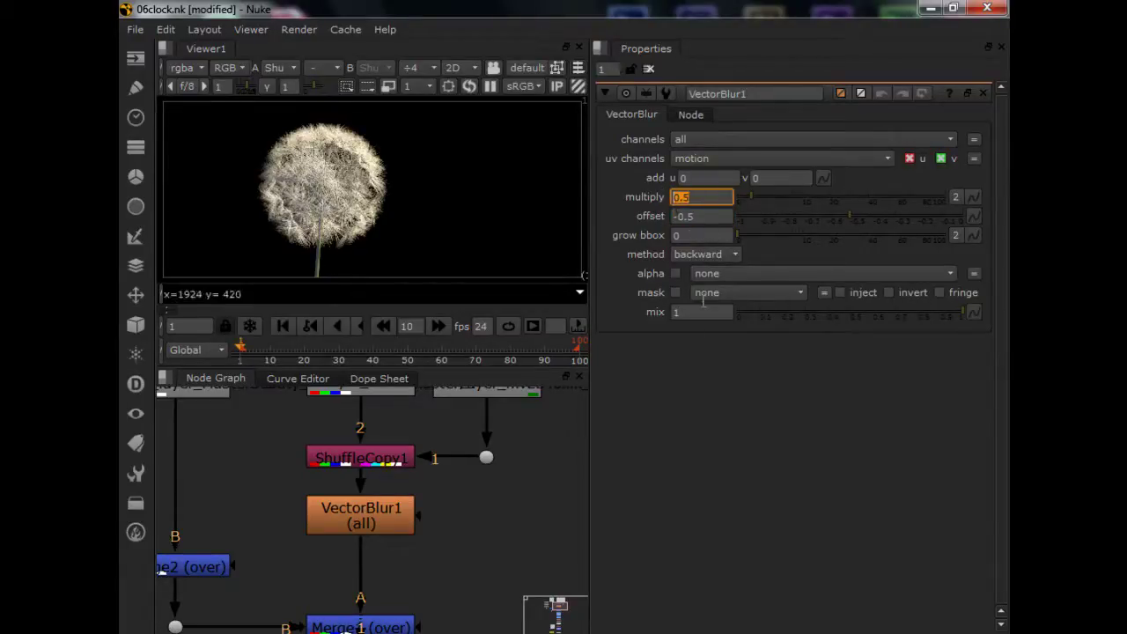
# - Show the VectorBlur1 output in the viewer, inspect the blurred dandelion enlarged, and restore the normal layout
pyautogui.moveTo(435, 574); pyautogui.dragTo(442, 560, button='middle')
pyautogui.click(369, 502)
pyautogui.press('1')
pyautogui.press('space')
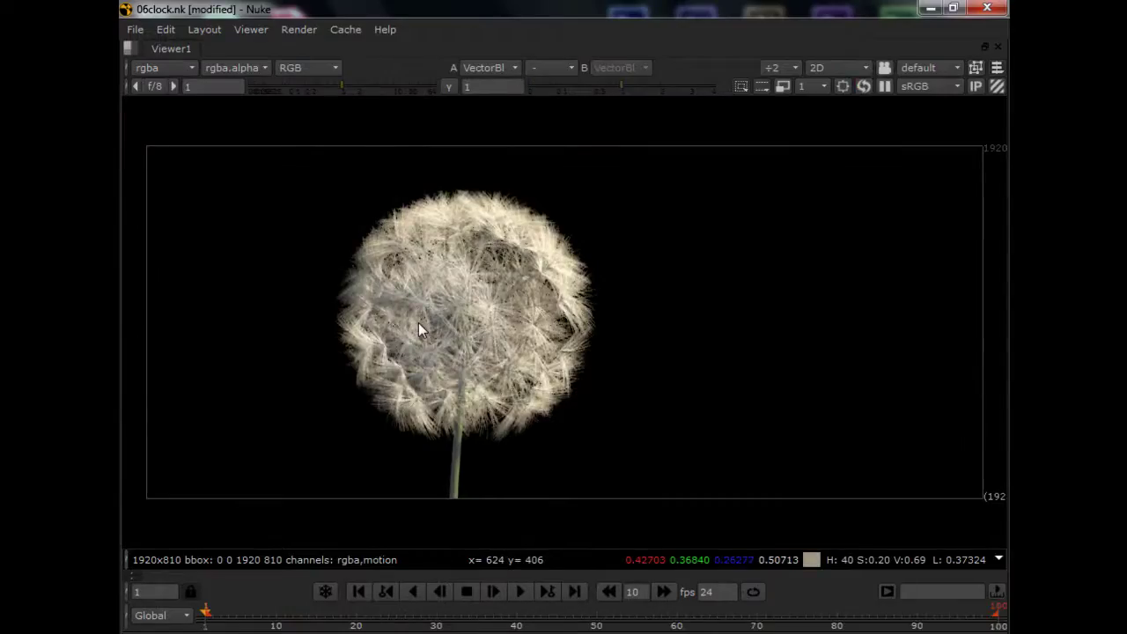
pyautogui.press('space')
pyautogui.press('space')
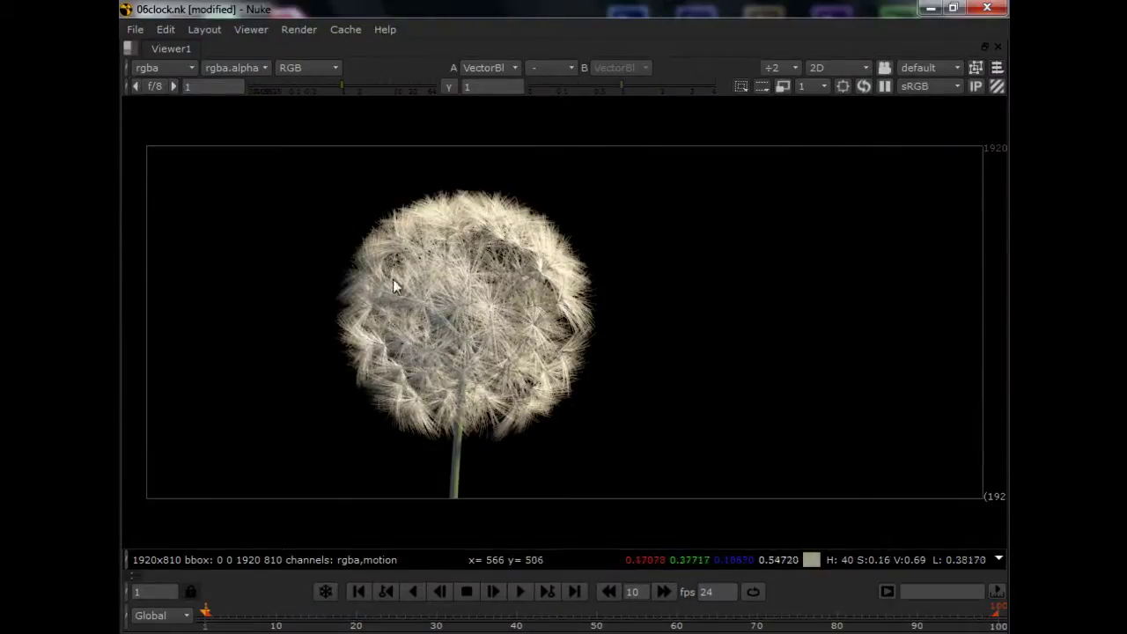
pyautogui.press('space')
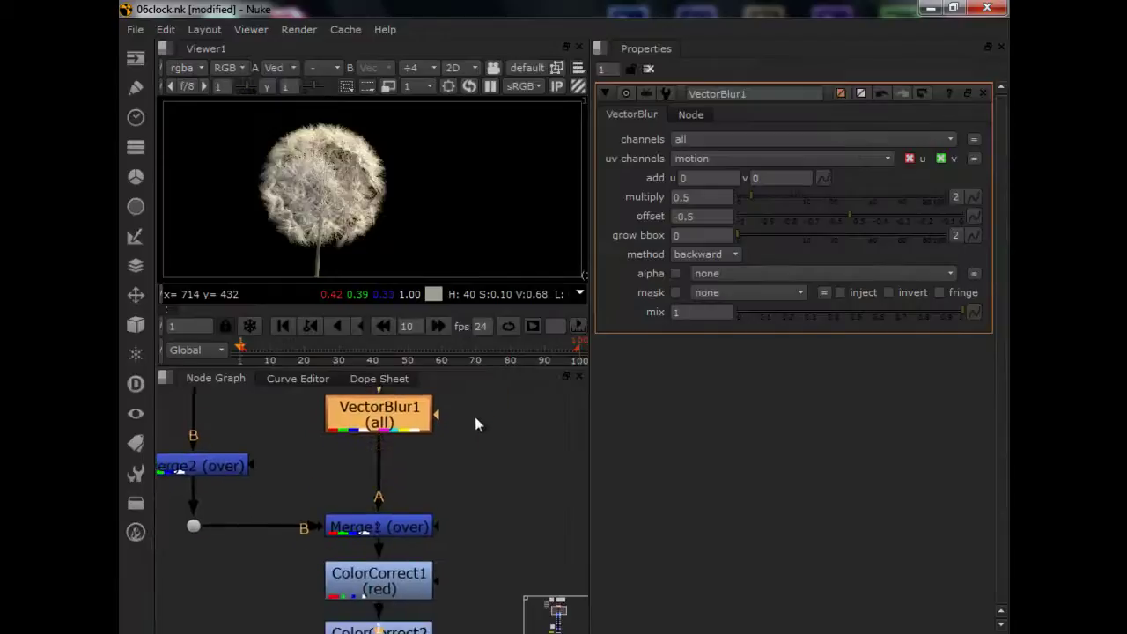
# - Show the Read3 background and the Ramp1 gradient one after the other in the viewer
pyautogui.scroll(-5, 475, 426)
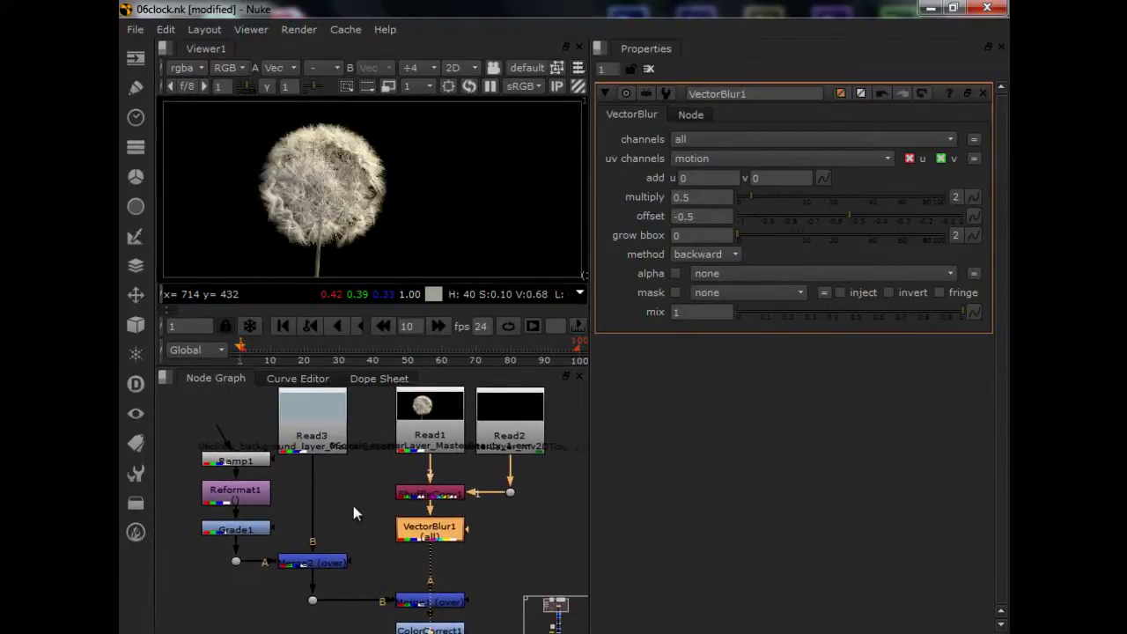
pyautogui.moveTo(353, 500); pyautogui.dragTo(392, 508, button='middle')
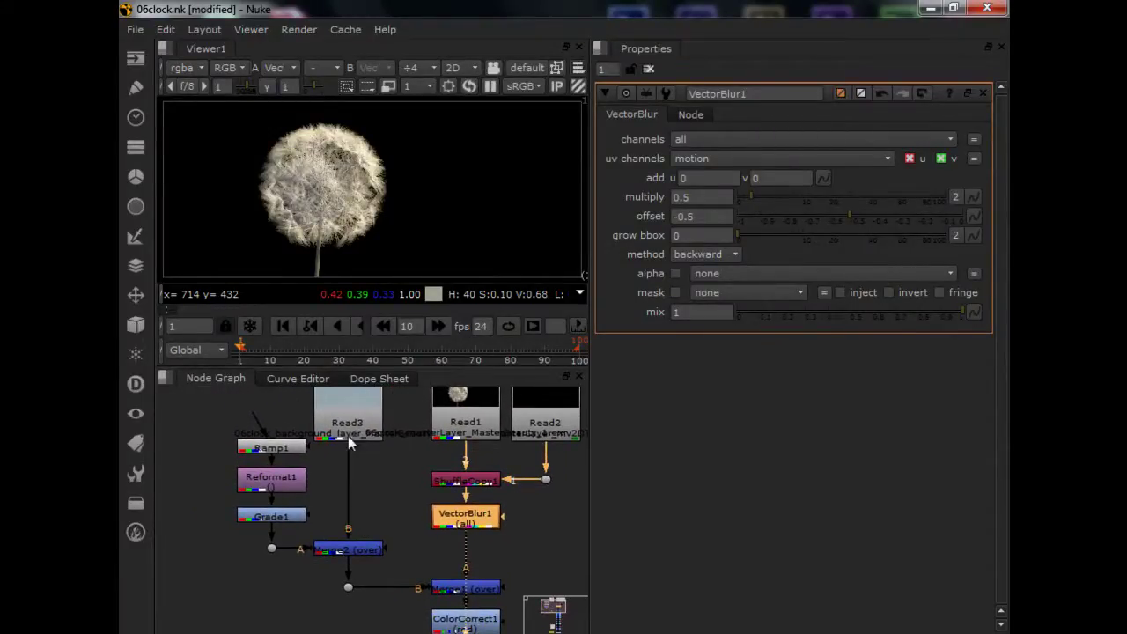
pyautogui.moveTo(357, 438); pyautogui.dragTo(361, 444)
pyautogui.press('1')
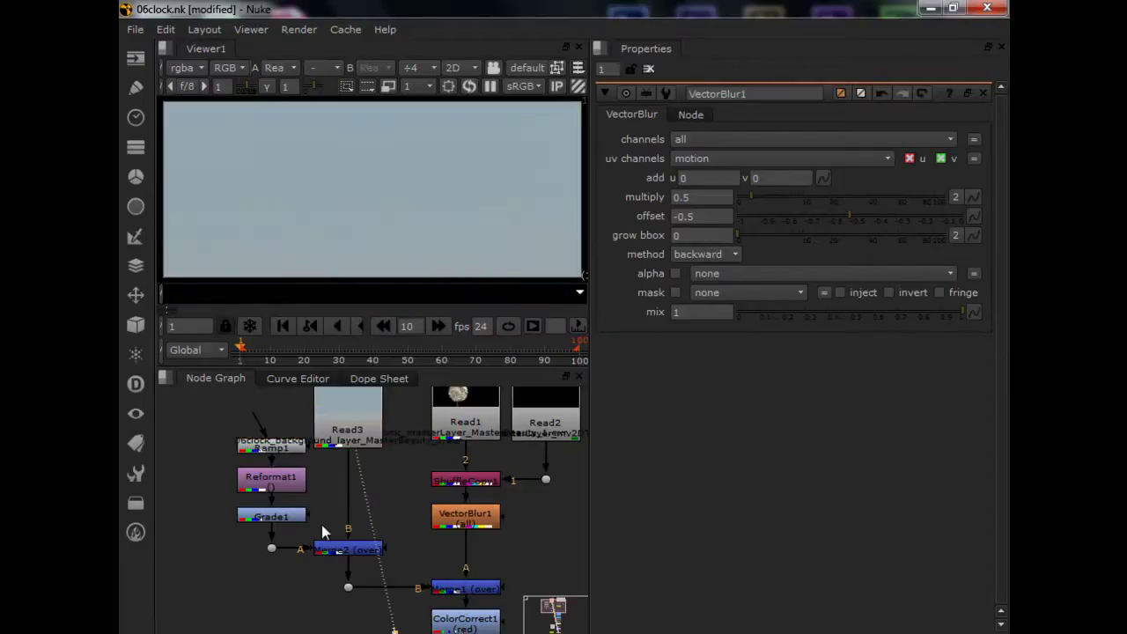
pyautogui.click(285, 447)
pyautogui.press('1')
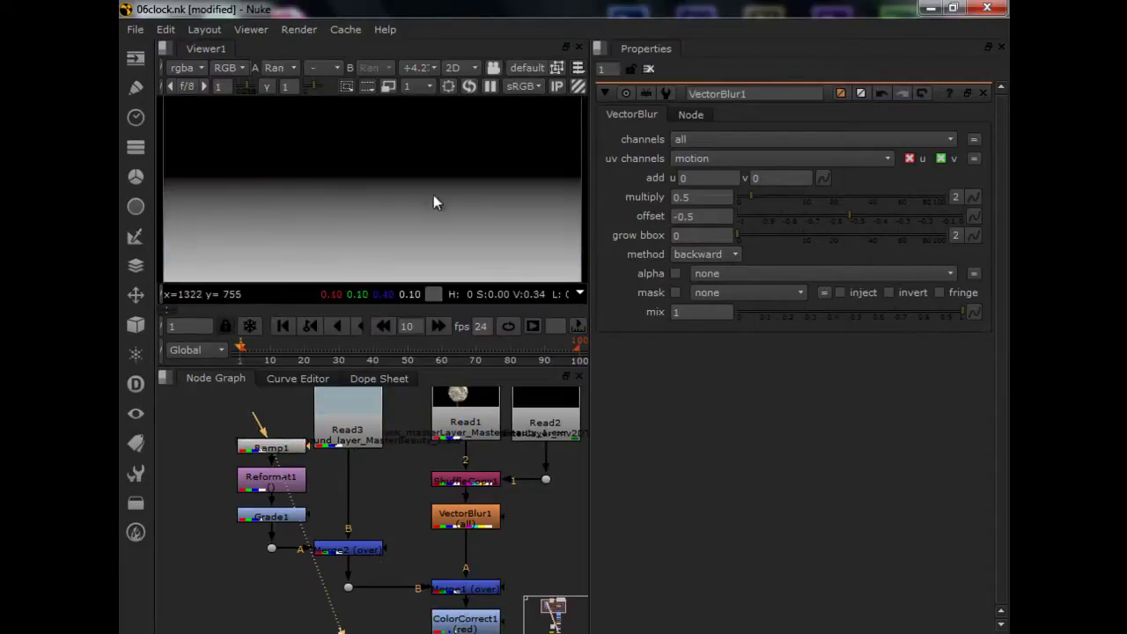
# - Show the Merge2 result of gradient over background in the viewer, inspect it enlarged, and restore the normal layout
pyautogui.click(366, 551)
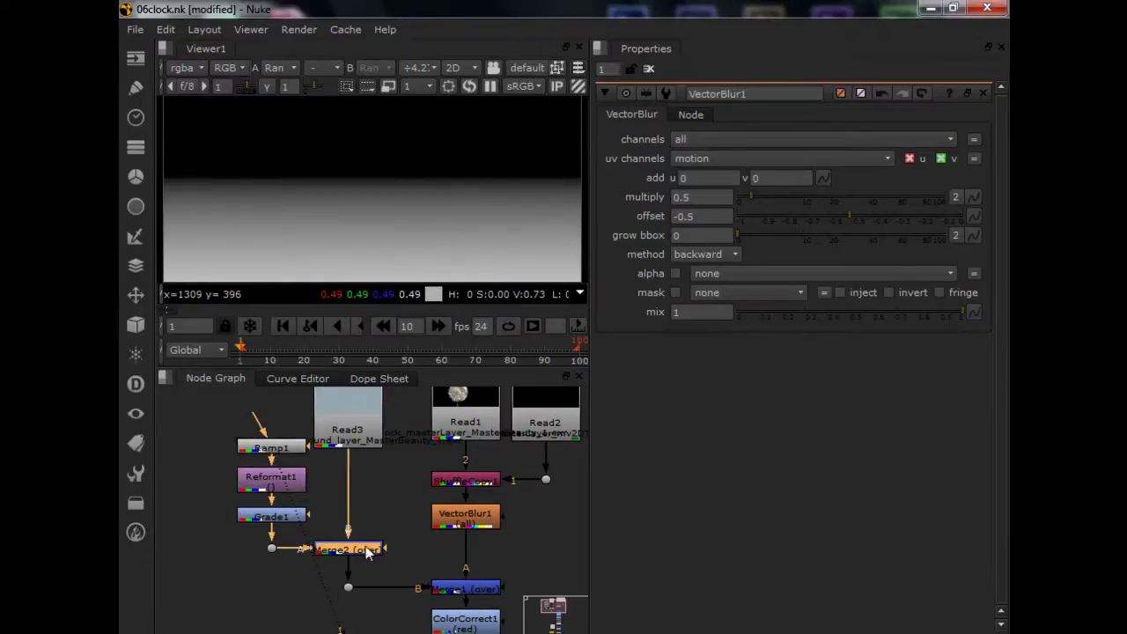
pyautogui.press('1')
pyautogui.click(383, 530)
pyautogui.press('space')
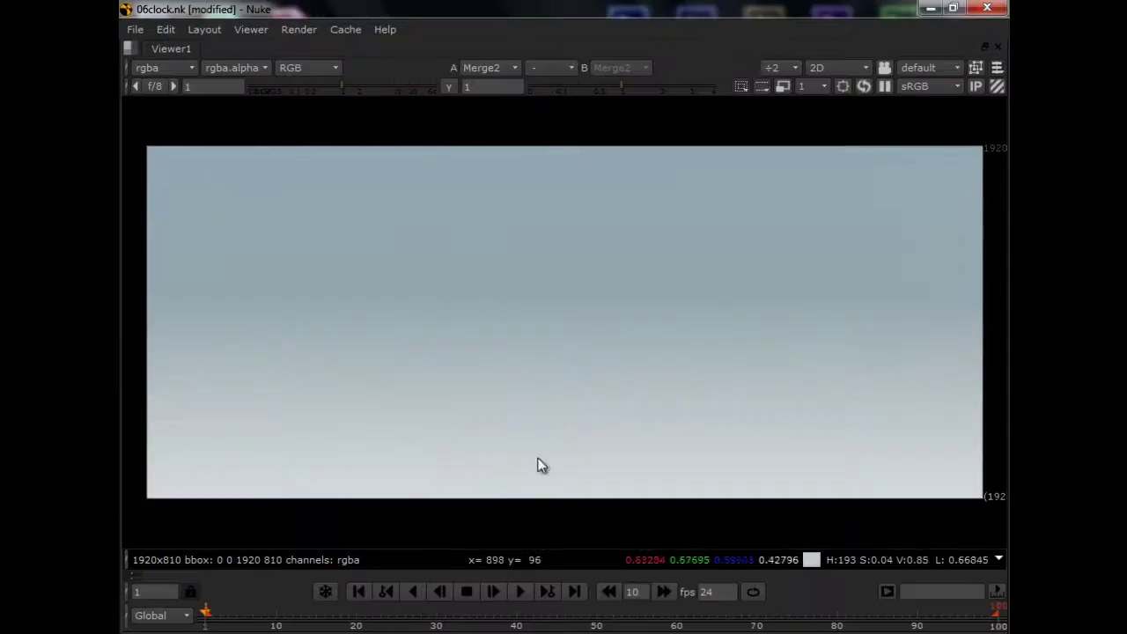
pyautogui.press('space')
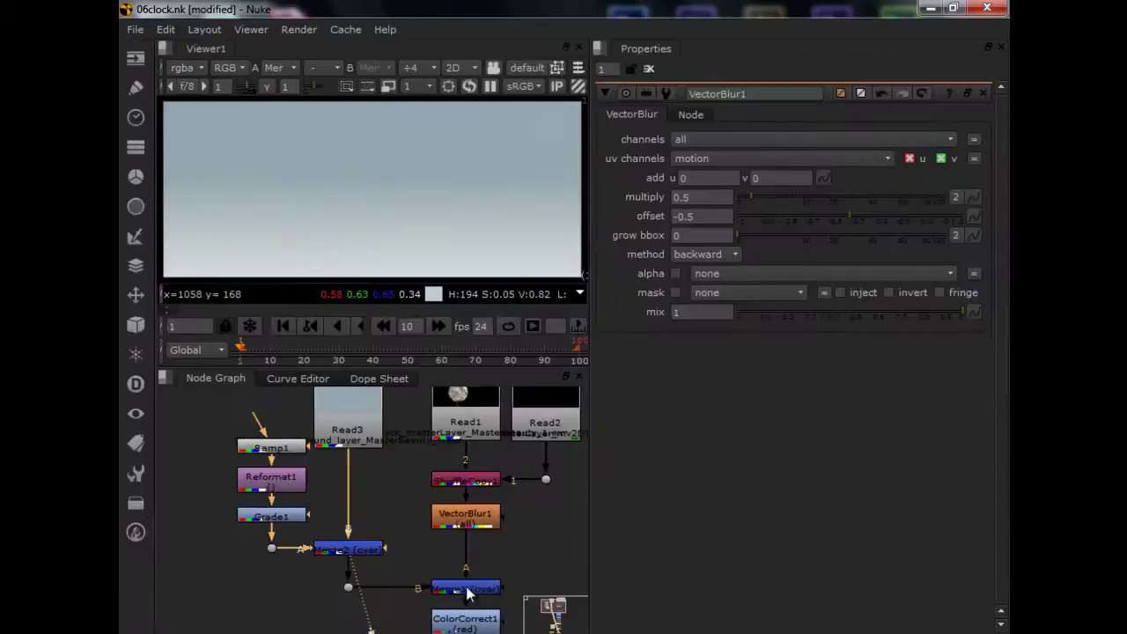
# - Show the Merge1 composite of dandelion over background, open its properties, and inspect the image in the enlarged viewer before restoring the layout
pyautogui.click(439, 509)
pyautogui.press('1')
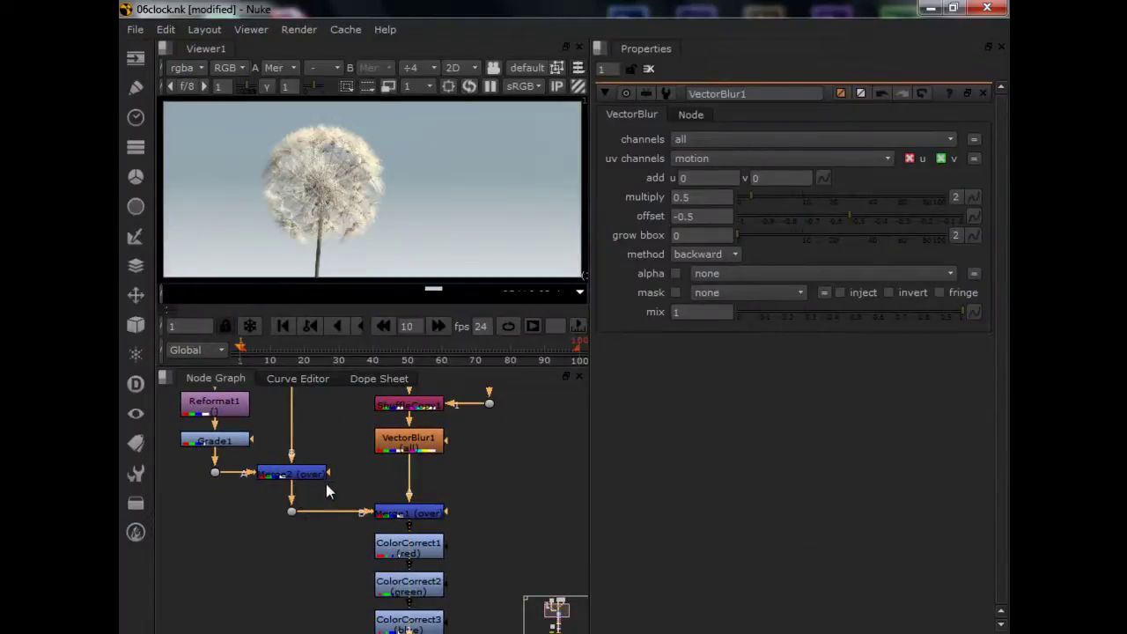
pyautogui.scroll(3, 458, 528)
pyautogui.doubleClick(439, 513)
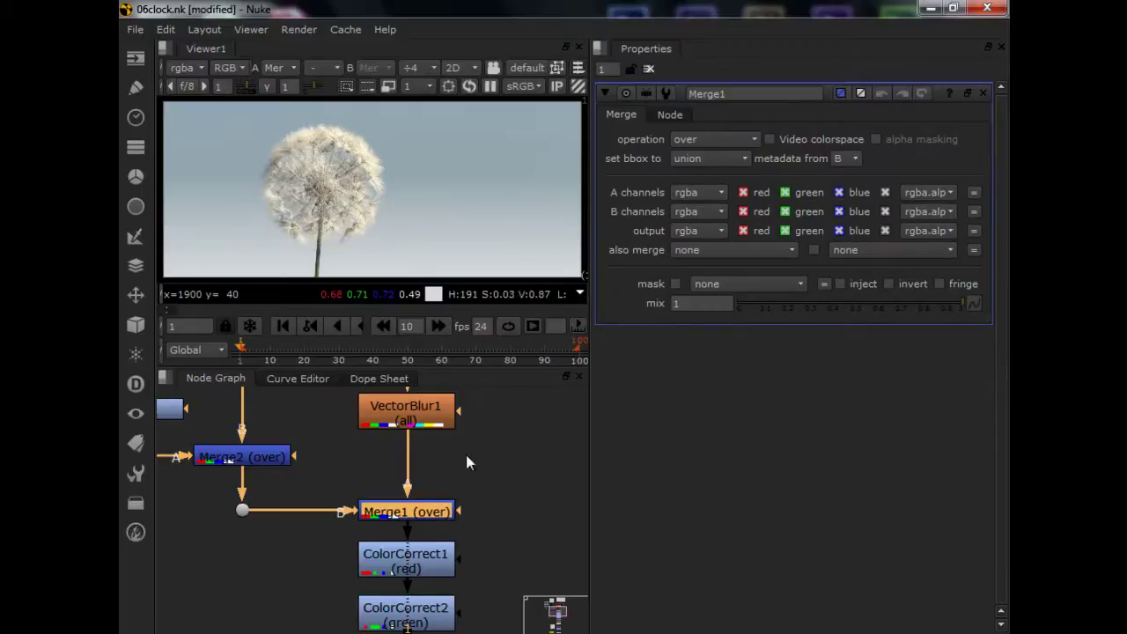
pyautogui.press('space')
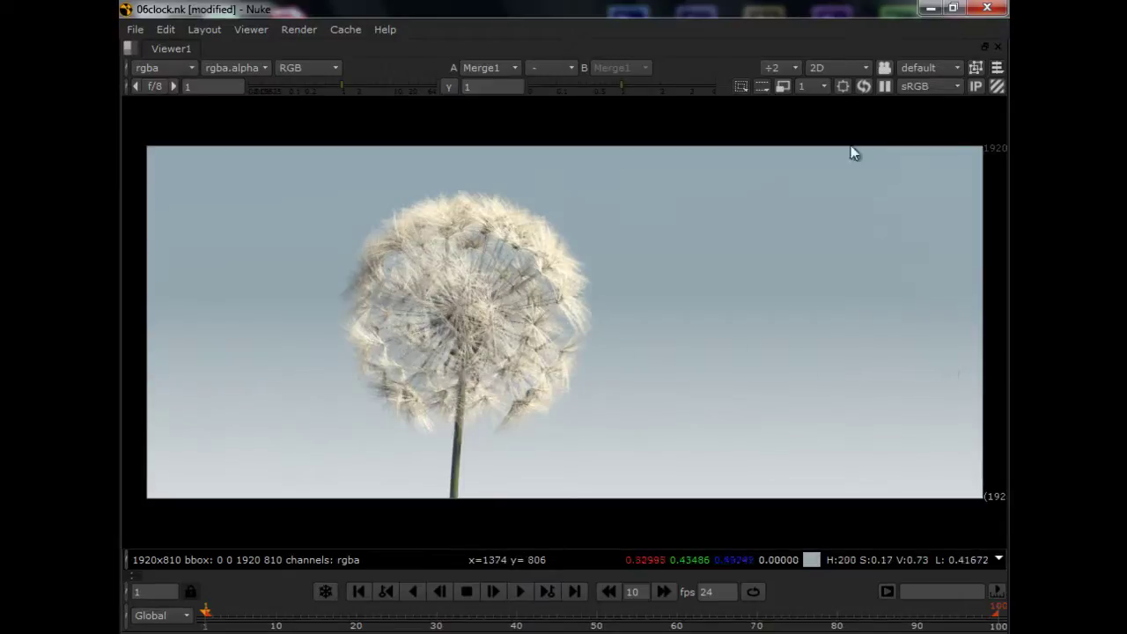
pyautogui.press('space')
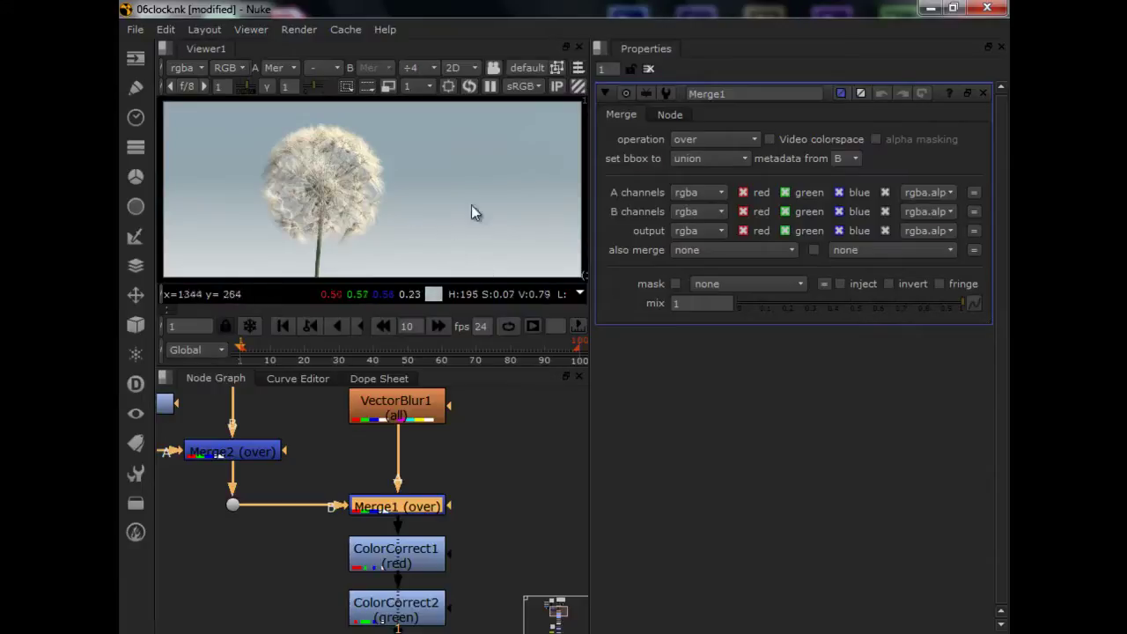
# - Open the ColorCorrect1 properties, show the combined result of the three ColorCorrect nodes enlarged in the viewer, and restore the layout
pyautogui.moveTo(519, 457); pyautogui.dragTo(499, 414, button='middle')
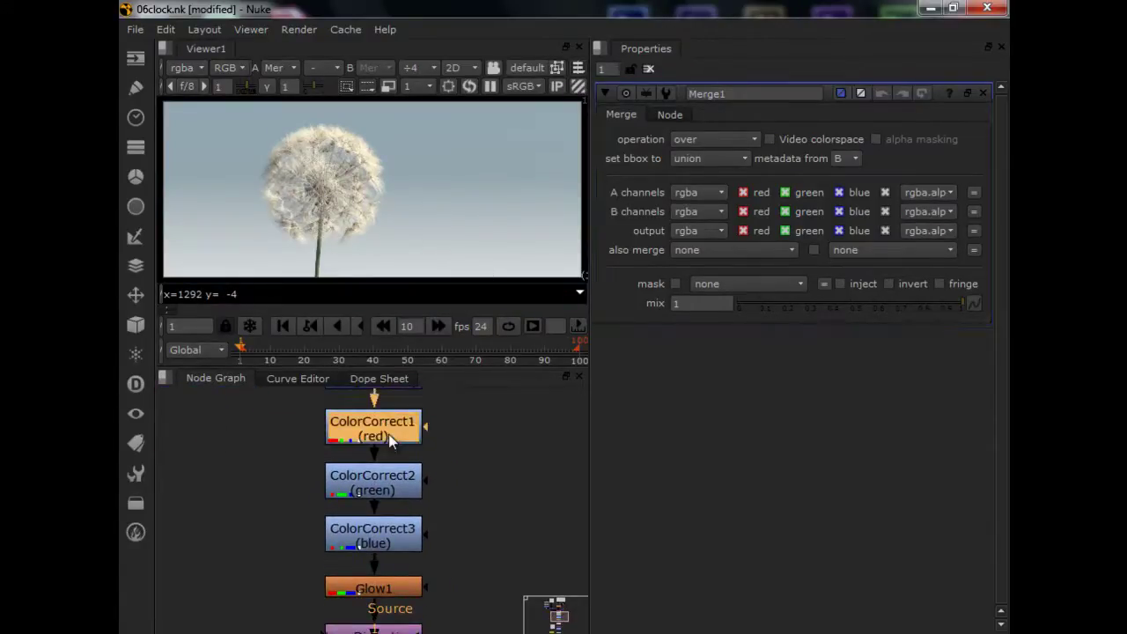
pyautogui.doubleClick(389, 434)
pyautogui.moveTo(411, 486); pyautogui.dragTo(437, 551)
pyautogui.press('d')
pyautogui.press('space')
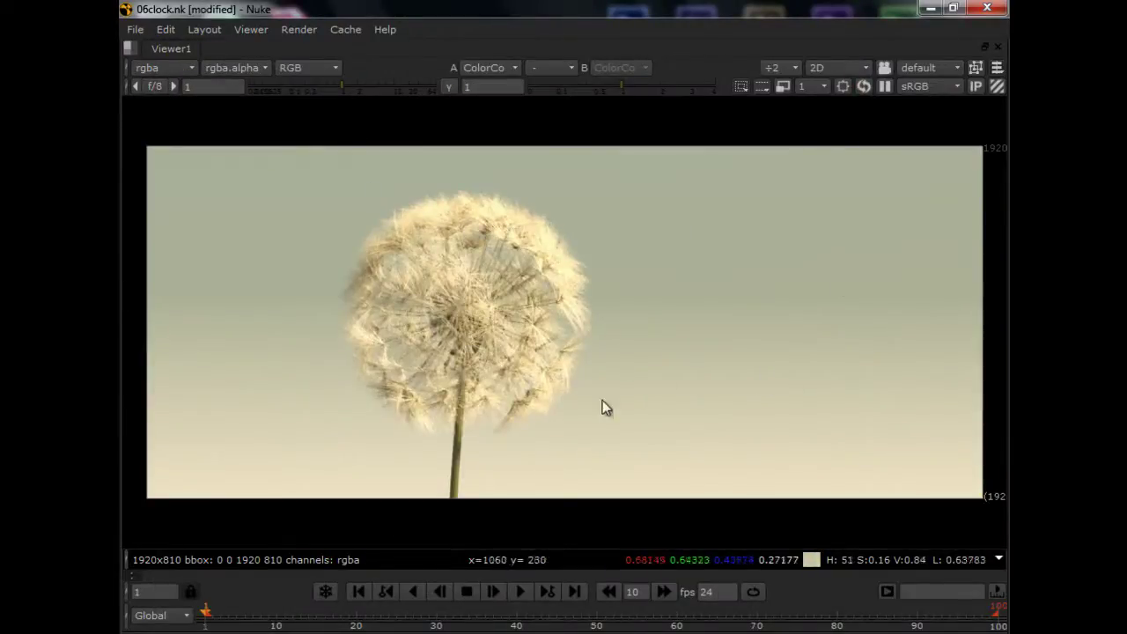
pyautogui.press('space')
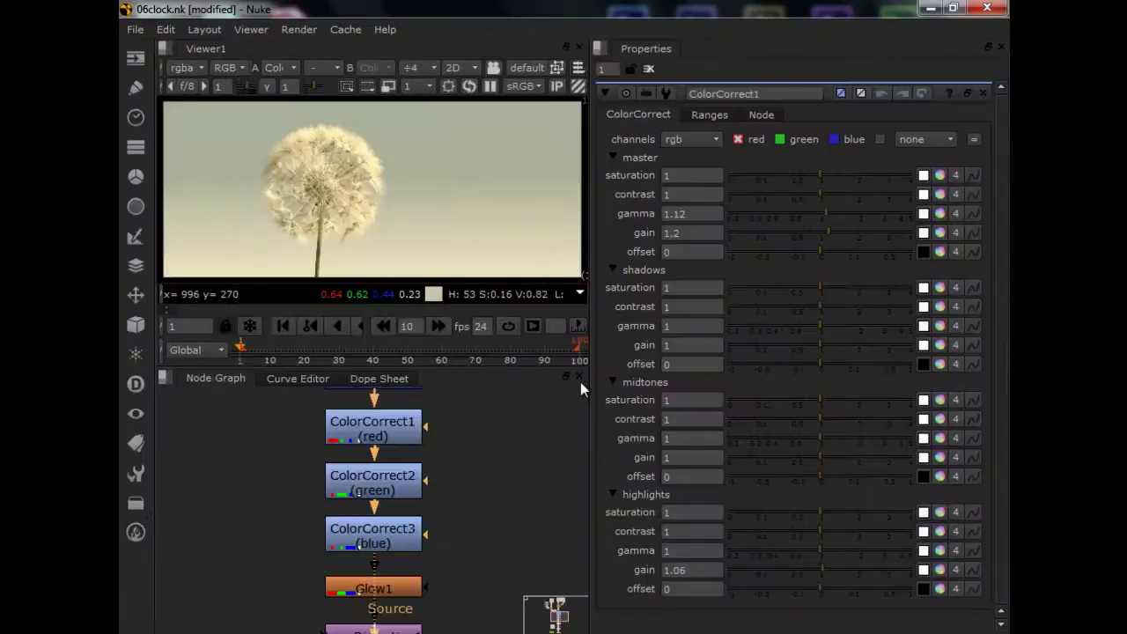
# - Show the Glow1 output in the viewer, inspect the glowing dandelion enlarged, and restore the normal layout
pyautogui.scroll(-3, 502, 455)
pyautogui.click(408, 493)
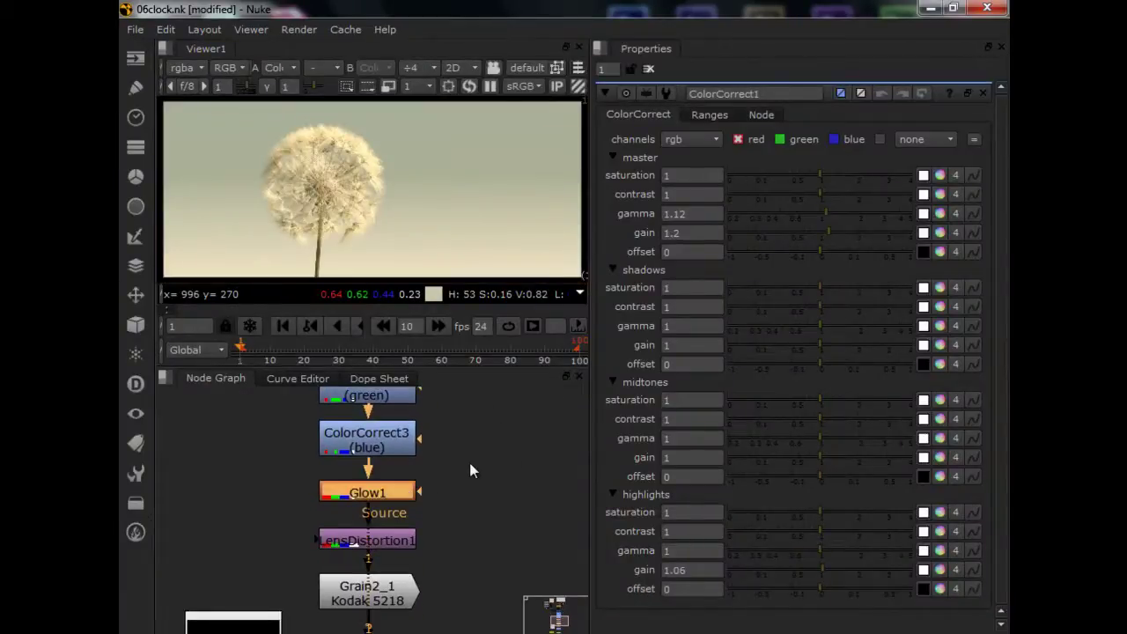
pyautogui.press('1')
pyautogui.press('space')
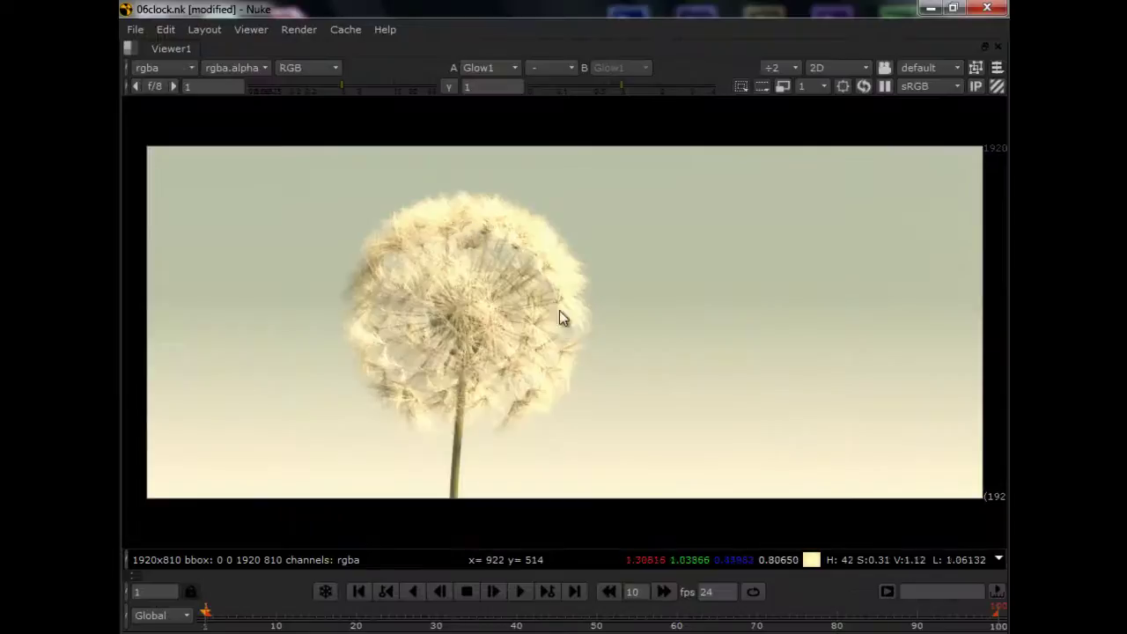
pyautogui.press('space')
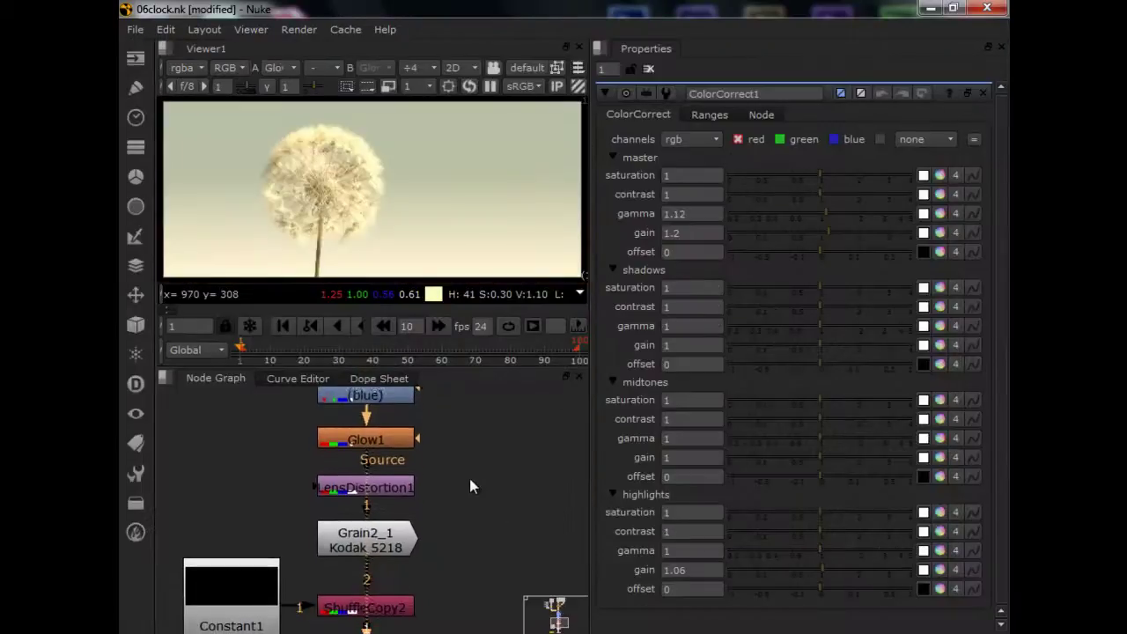
# - Show the LensDistortion1 output, open its properties, and inspect the image in the enlarged viewer before restoring the layout
pyautogui.click(414, 446)
pyautogui.press('1')
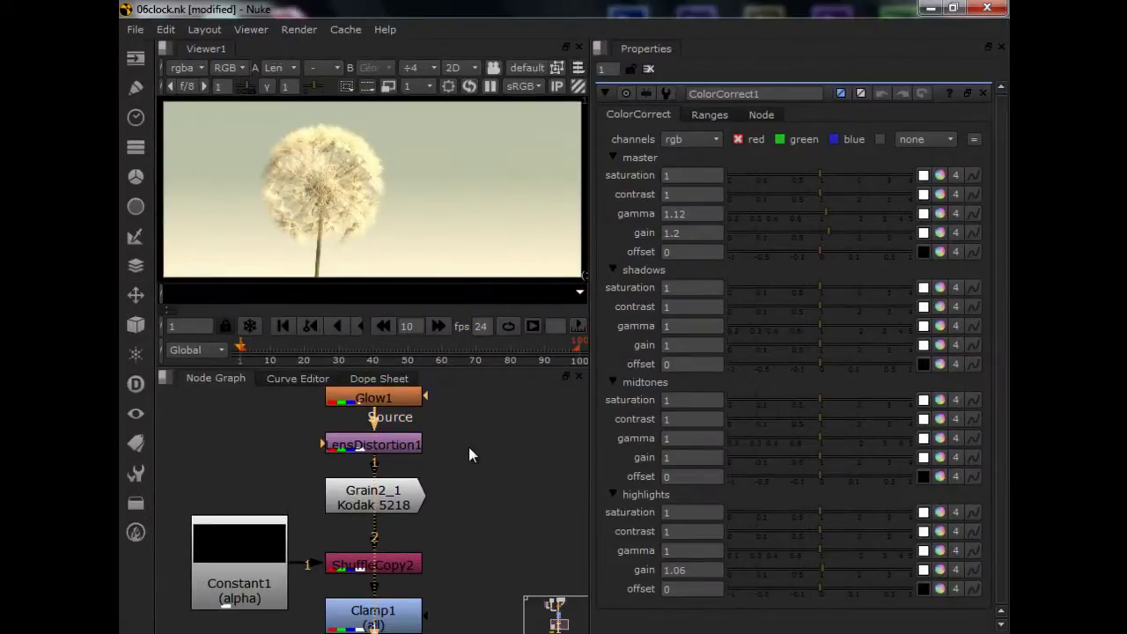
pyautogui.doubleClick(402, 446)
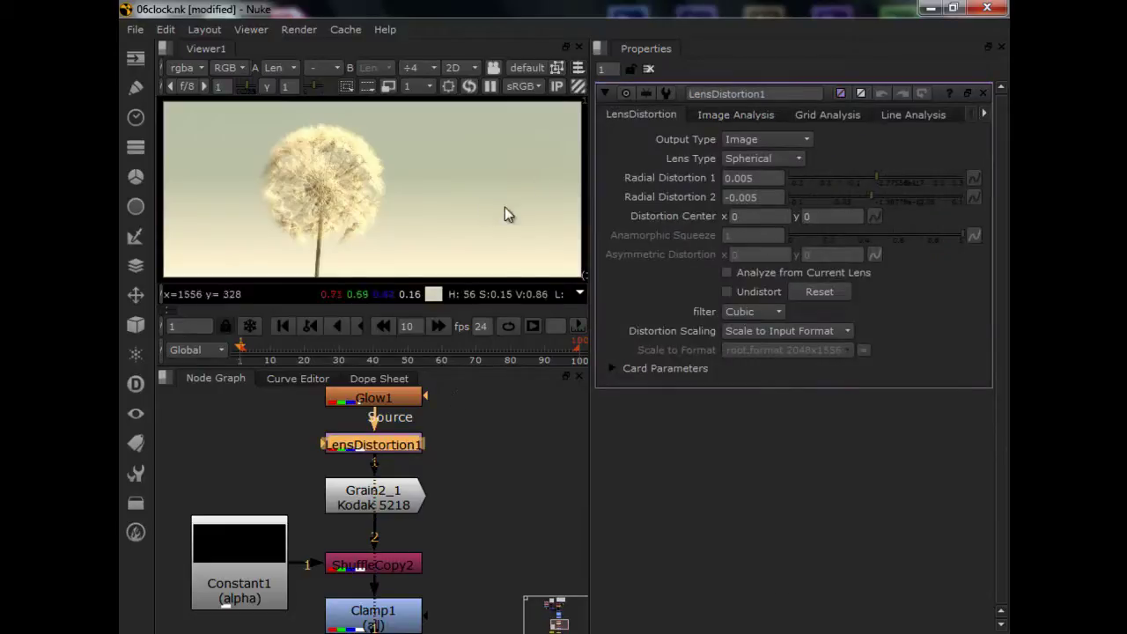
pyautogui.press('space')
pyautogui.press('space')
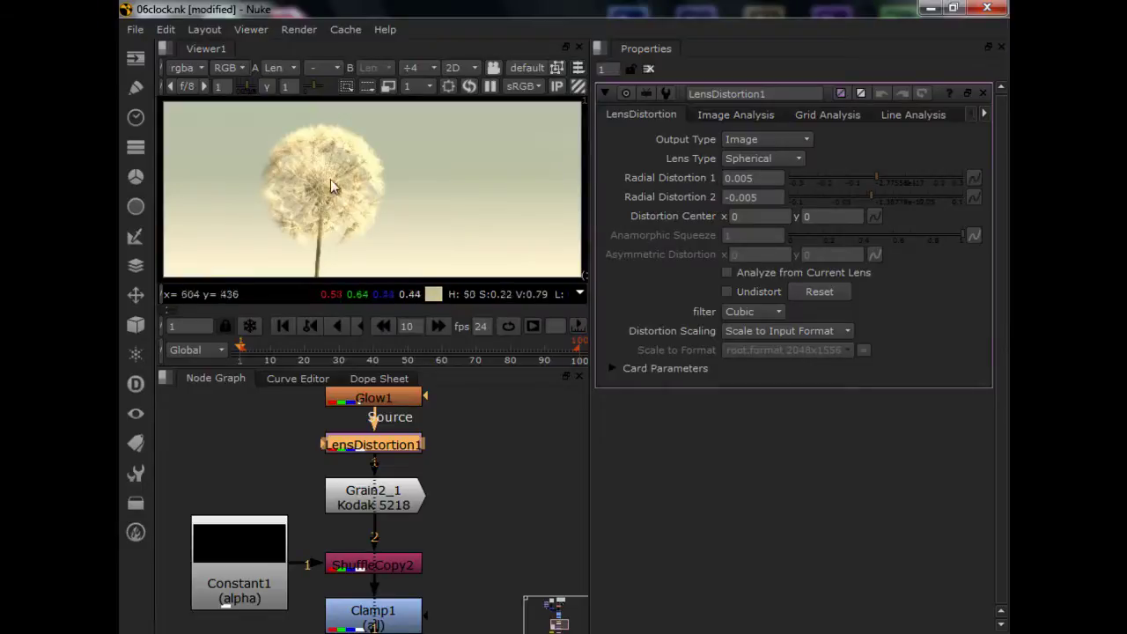
# - Show the Grain2_1 output in the viewer, inspect the grain enlarged, and restore the normal layout
pyautogui.moveTo(493, 480); pyautogui.dragTo(479, 419, button='middle')
pyautogui.click(380, 457)
pyautogui.press('1')
pyautogui.press('space')
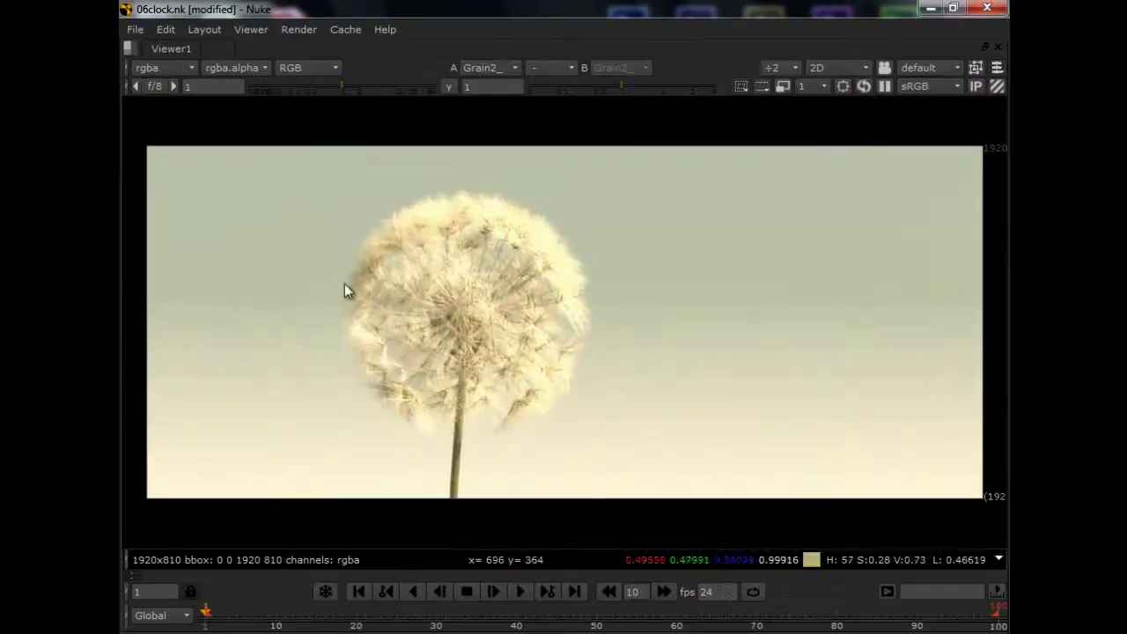
pyautogui.press('space')
# - Show the alpha channel of the Constant1 node that feeds ShuffleCopy2, inspect it enlarged, and restore the normal layout
pyautogui.moveTo(458, 447); pyautogui.dragTo(480, 413, button='middle')
pyautogui.moveTo(452, 474); pyautogui.dragTo(451, 461, button='middle')
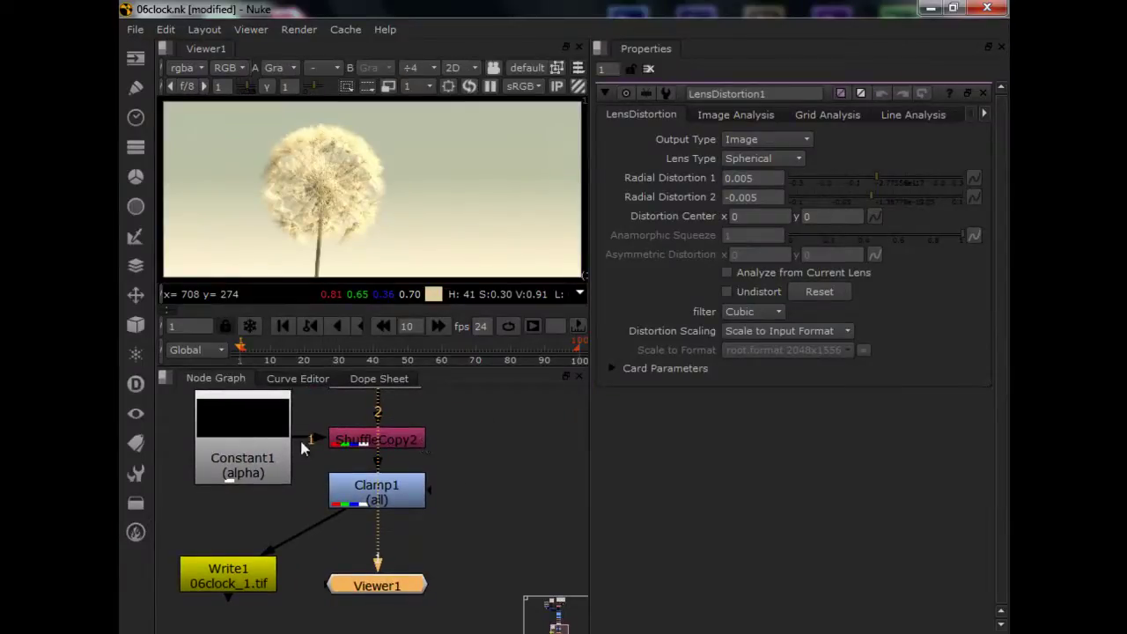
pyautogui.click(251, 443)
pyautogui.click(390, 438)
pyautogui.click(269, 458)
pyautogui.press('1')
pyautogui.press('a')
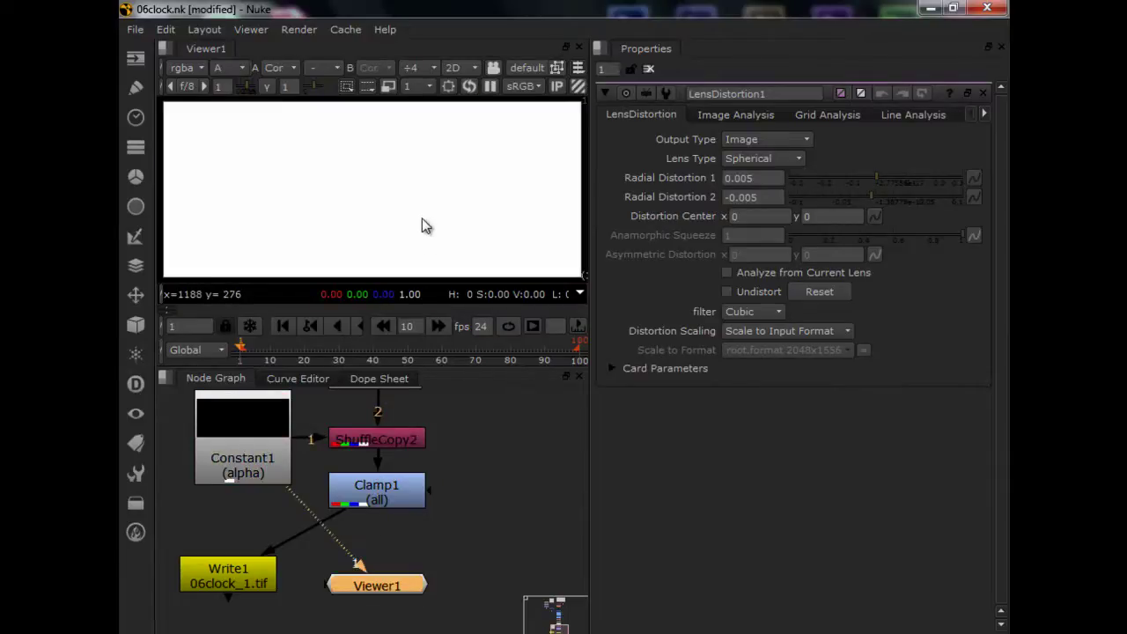
pyautogui.press('space')
pyautogui.press('space')
# - Open the Write1 properties and show the Clamp1 output in full colour in the viewer, inspecting it enlarged before restoring the layout
pyautogui.click(406, 500)
pyautogui.press('1')
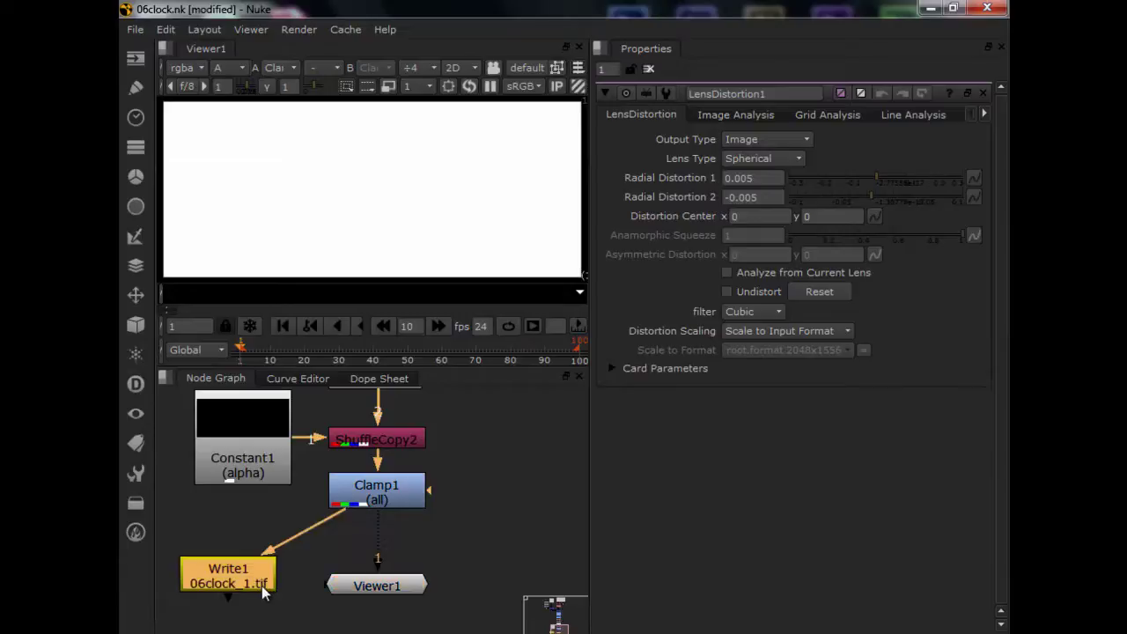
pyautogui.doubleClick(264, 588)
pyautogui.click(392, 500)
pyautogui.press('1')
pyautogui.press('space')
pyautogui.press('space')
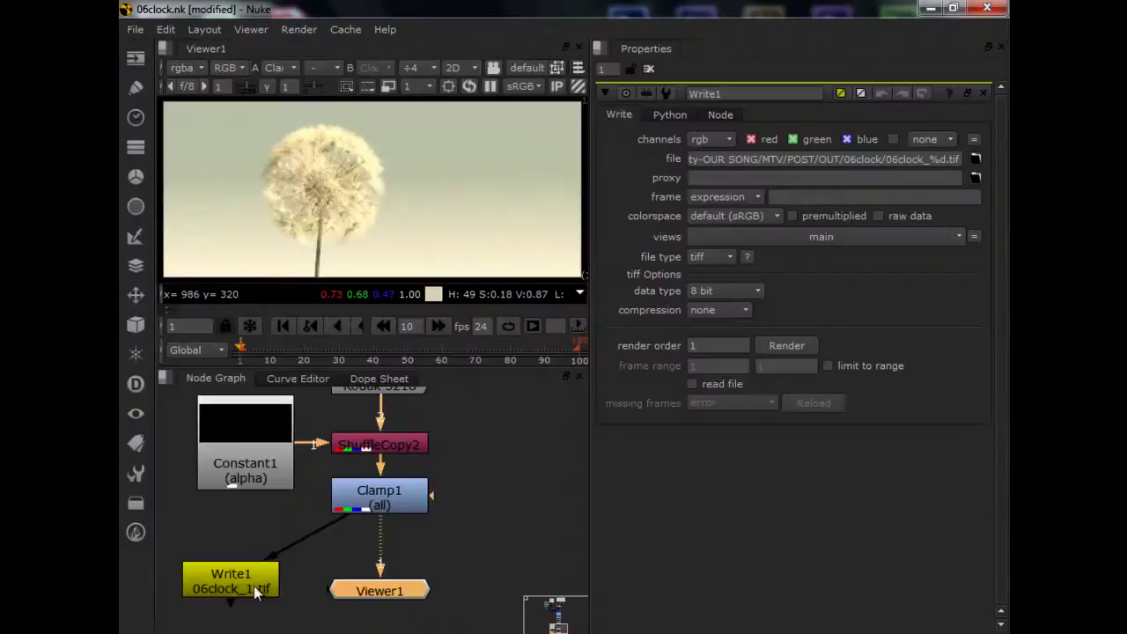
# - Examine the Write1 output path, highlighting the 06clock base name and the _%d.tif frame number and extension part
pyautogui.click(246, 584)
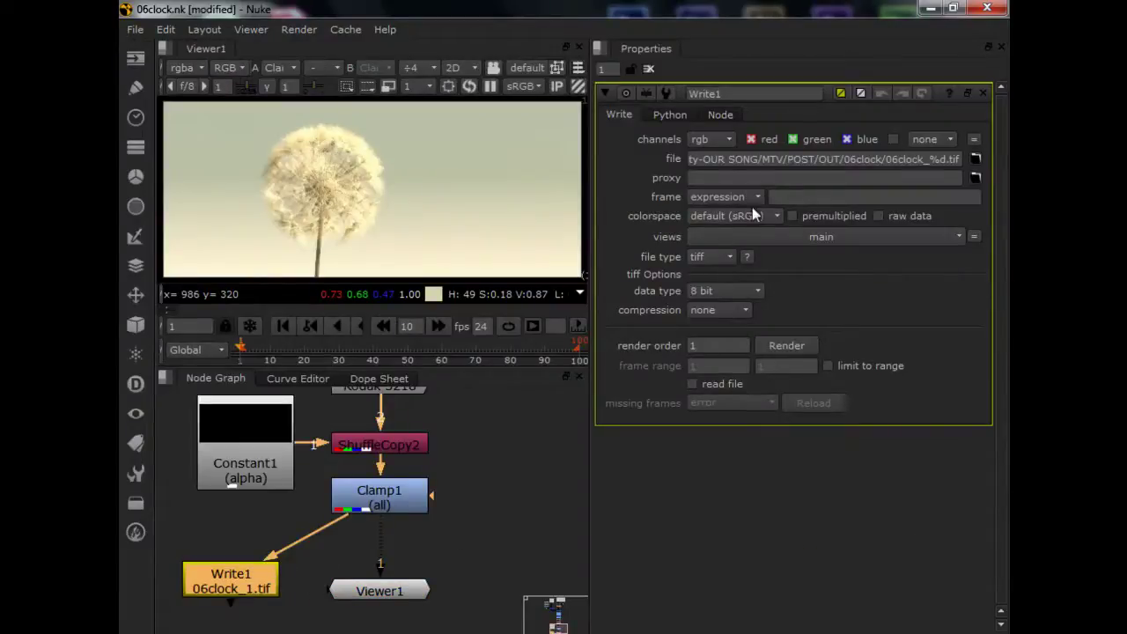
pyautogui.moveTo(844, 159); pyautogui.dragTo(960, 159)
pyautogui.click(951, 160)
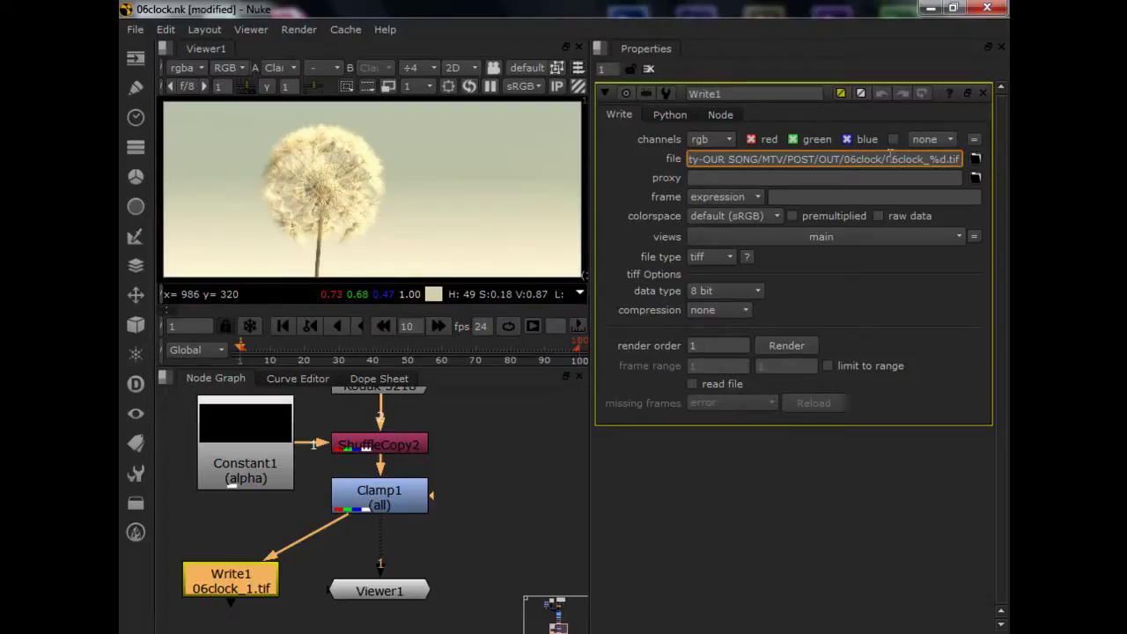
pyautogui.moveTo(888, 160); pyautogui.dragTo(920, 160)
pyautogui.click(931, 159)
pyautogui.click(949, 159)
pyautogui.hotkey('shift', 'Left')
pyautogui.hotkey('shift', 'Left')
pyautogui.hotkey('shift', 'Left')
pyautogui.hotkey('shift', 'Left')
pyautogui.press('Left')
pyautogui.hotkey('shift', 'End')
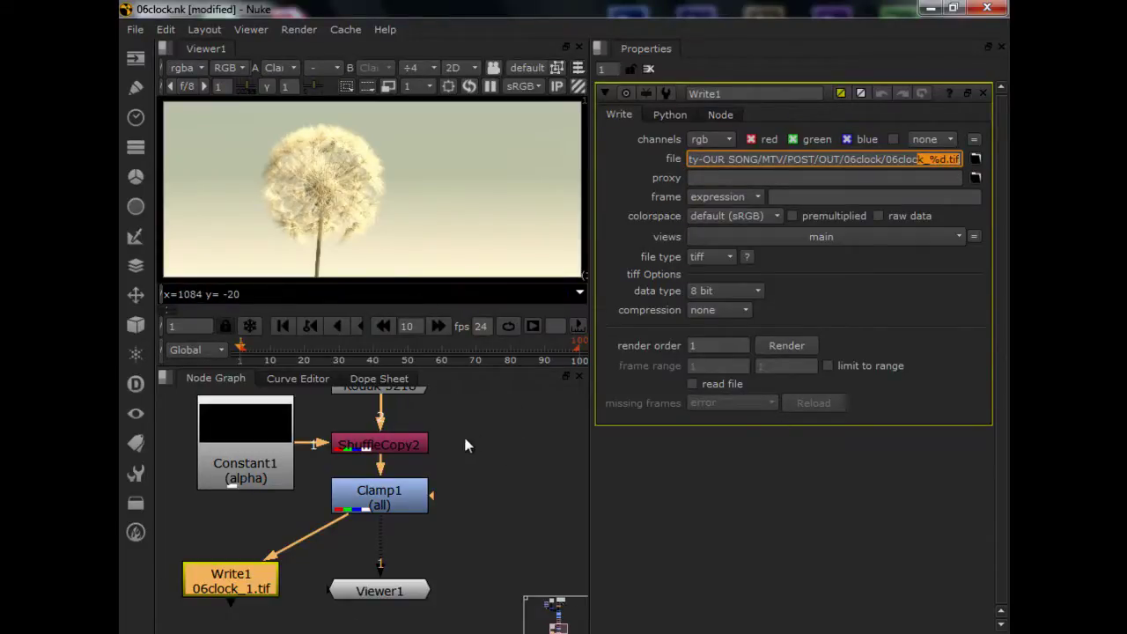
# - Switch to VLC media player, play the finished dandelion shot in Affinity_MV_Chinese_Subbed_HQ.mov, and pause it
pyautogui.hotkey('alt', 'Tab')
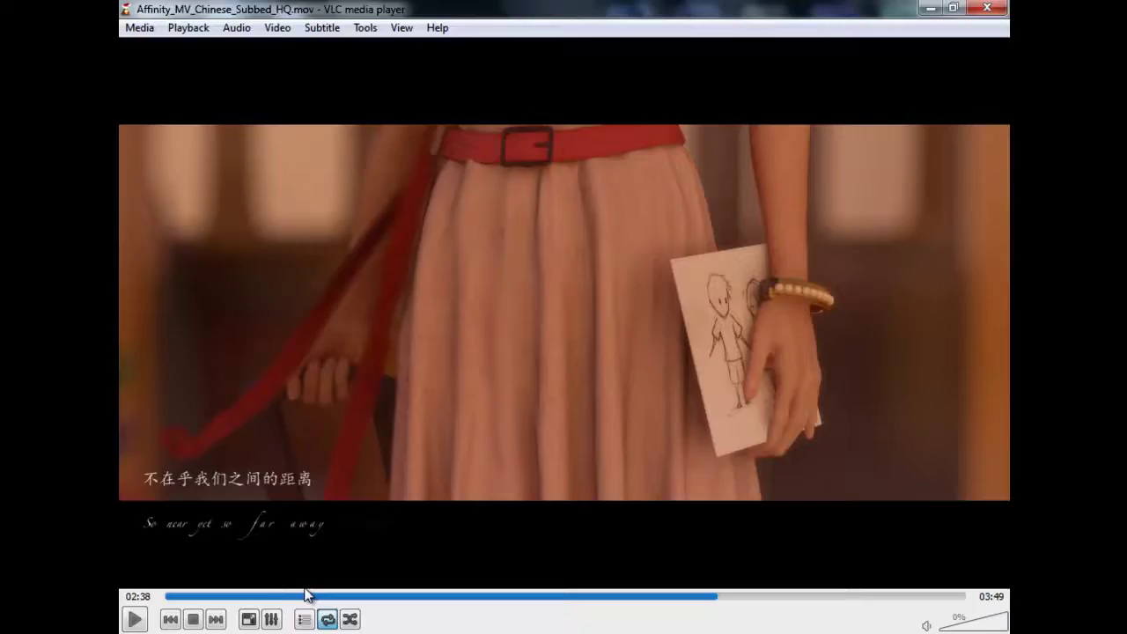
pyautogui.press('space')
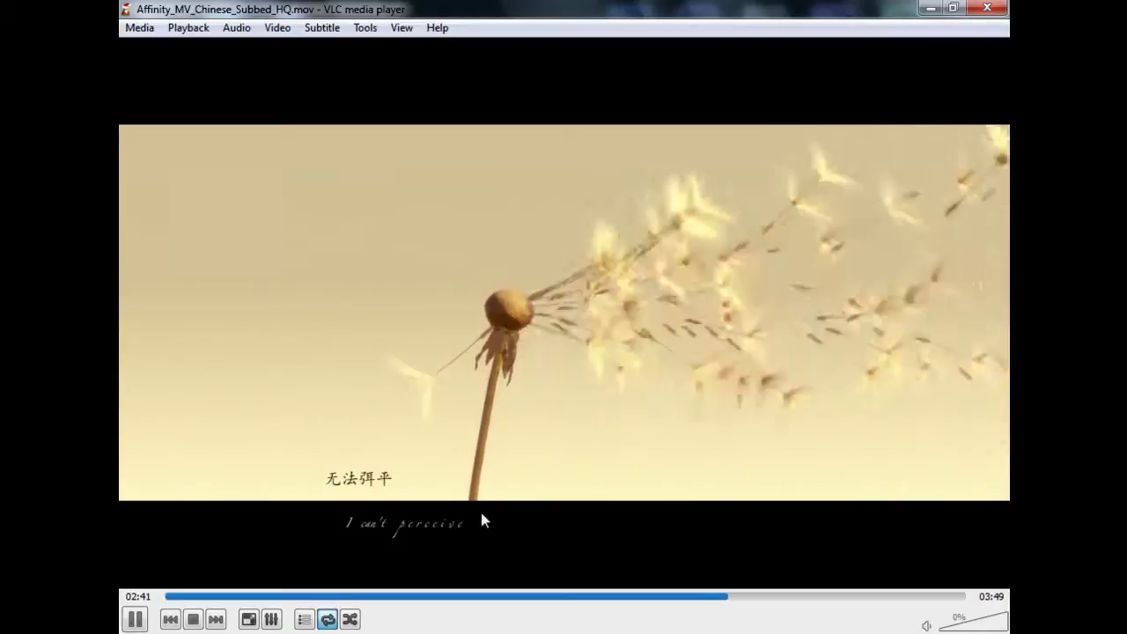
pyautogui.press('space')
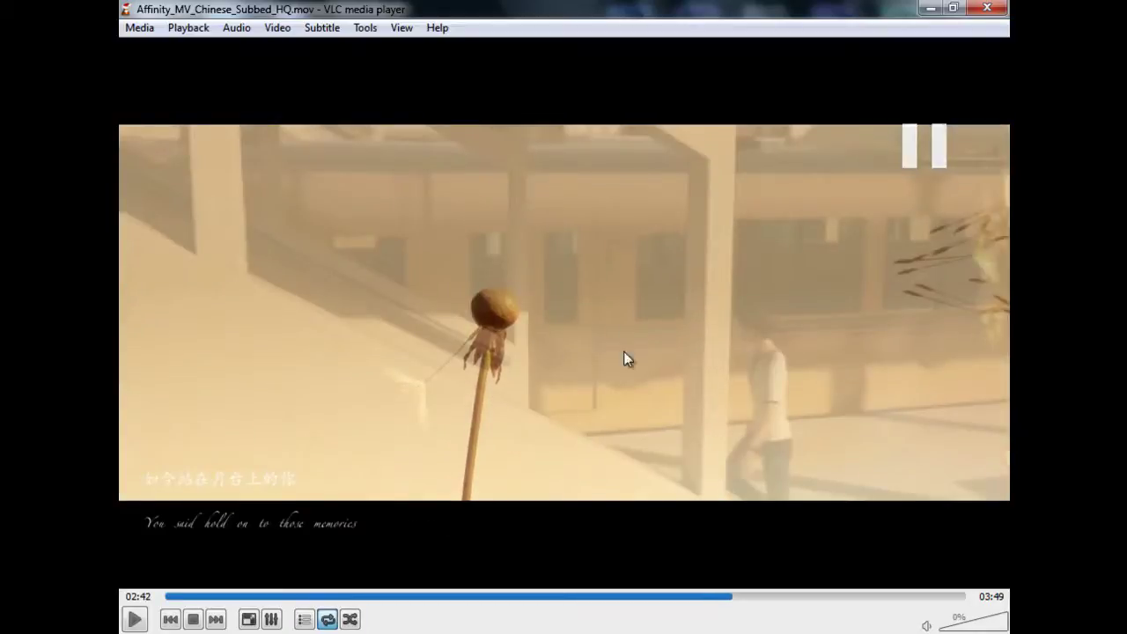